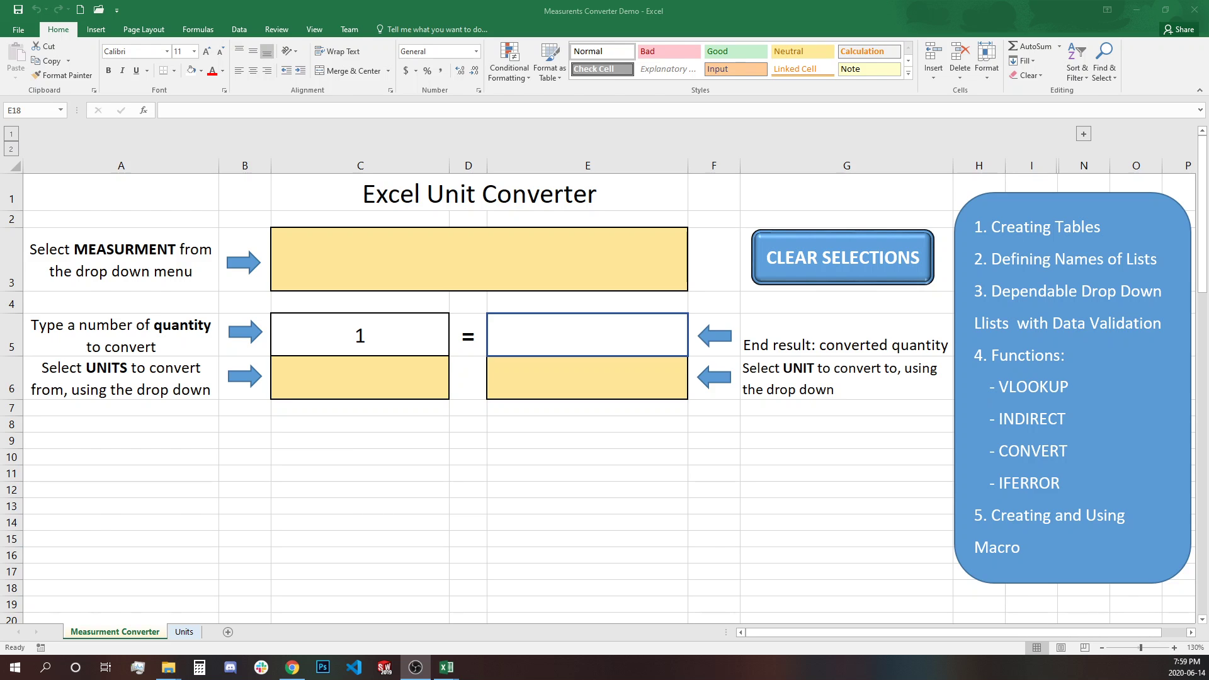
Step: Look at the browser's unit converter switched to Mass, then return to the workbook
{"action": "left_click", "coordinate": [293, 669]}
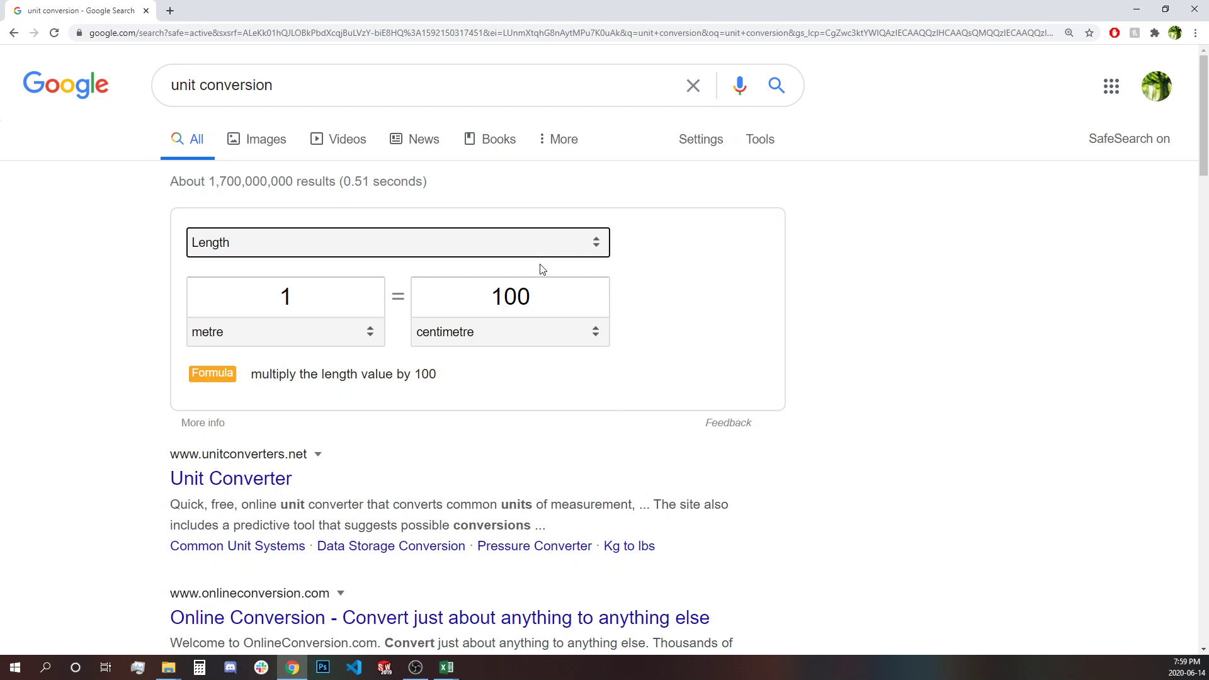
{"action": "left_click", "coordinate": [567, 241]}
{"action": "left_click", "coordinate": [457, 372]}
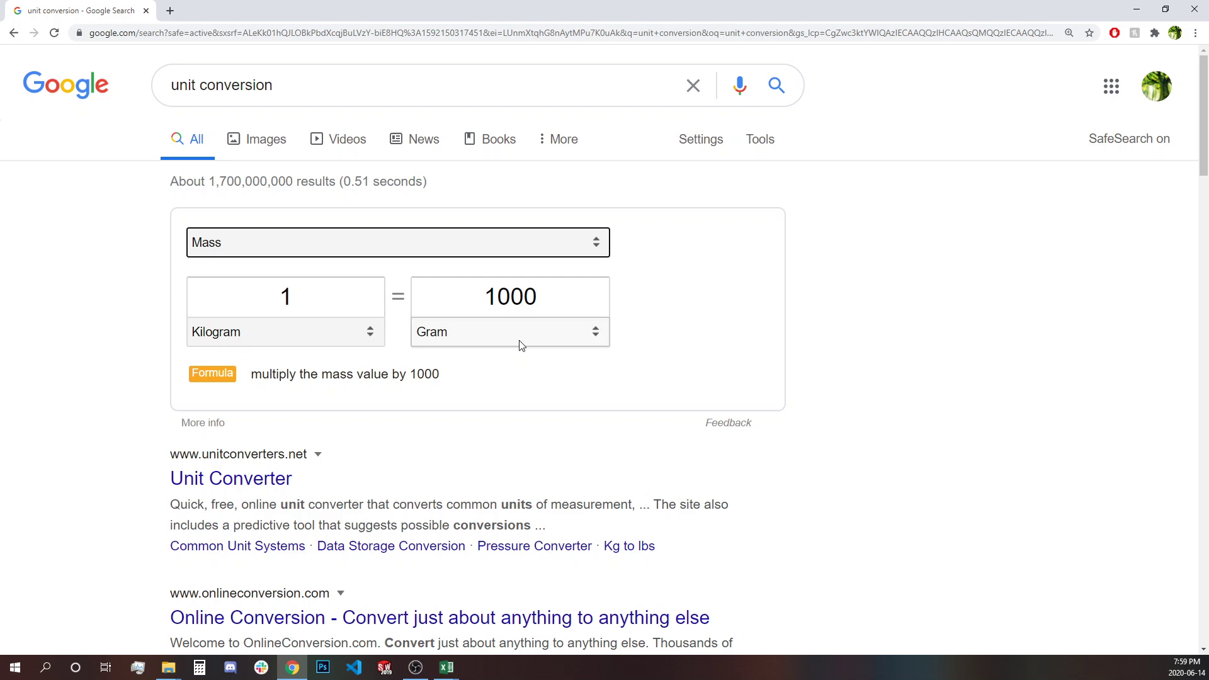
{"action": "left_click", "coordinate": [297, 670]}
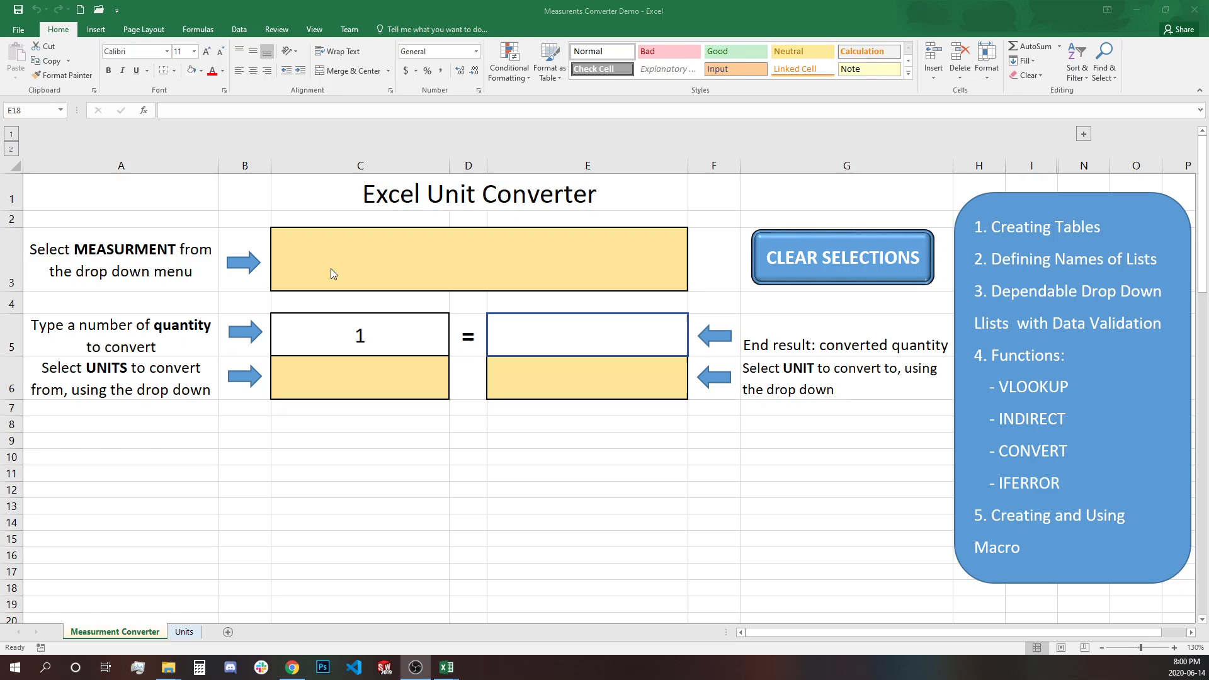
Step: Choose Length as the measurement in C3 and set the C5 quantity to 1
{"action": "left_click", "coordinate": [629, 276]}
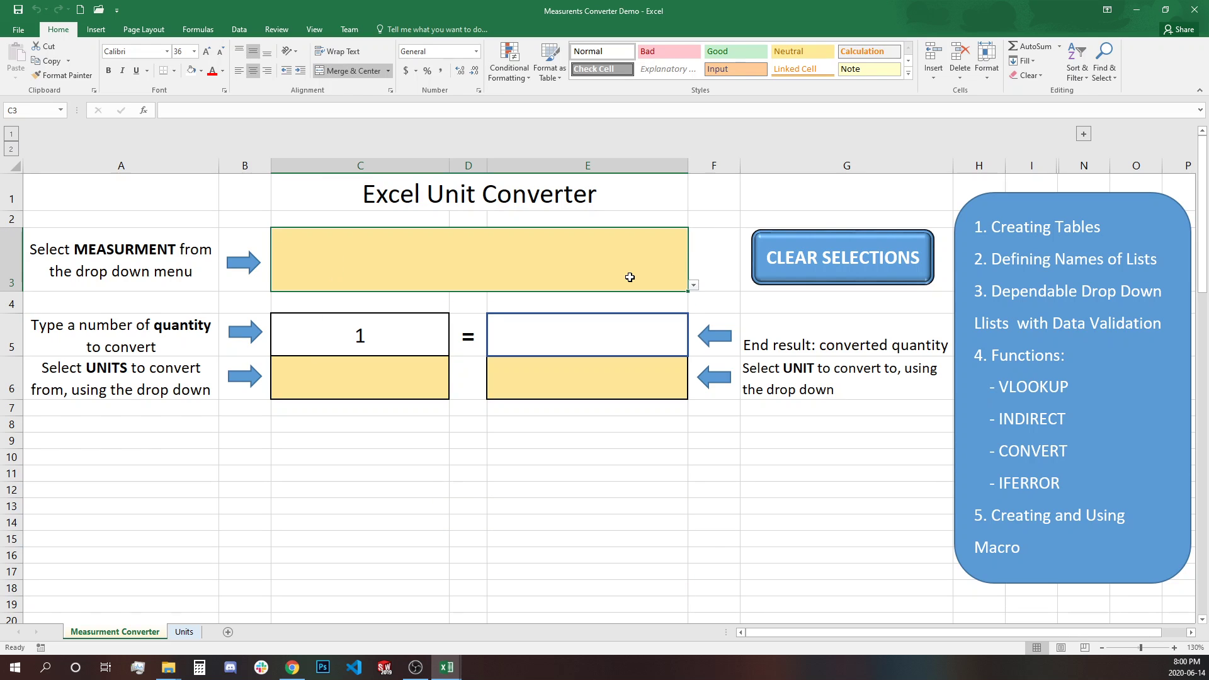
{"action": "left_click", "coordinate": [693, 284]}
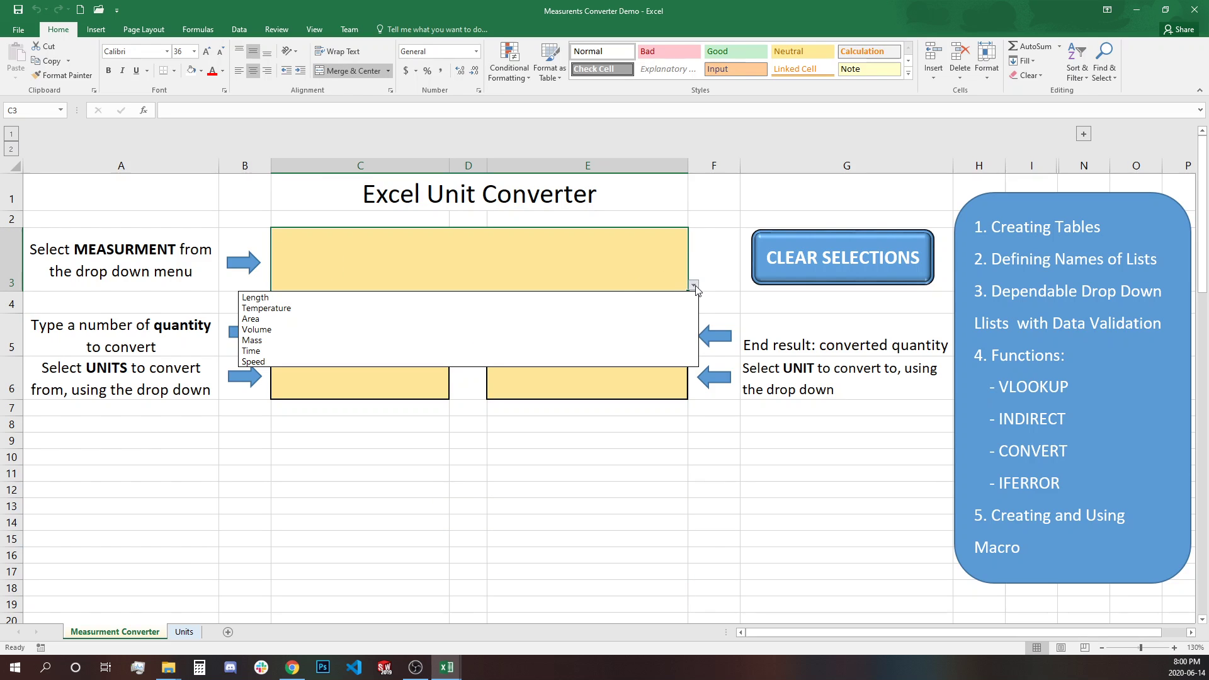
{"action": "left_click", "coordinate": [418, 299]}
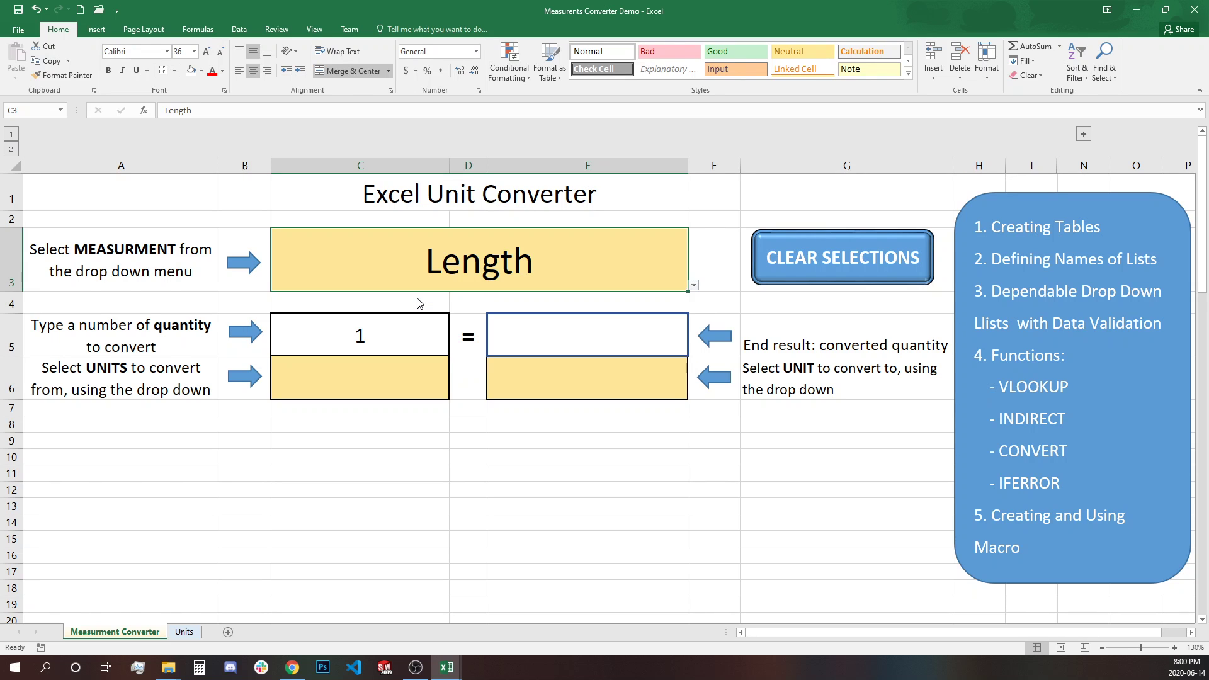
{"action": "left_click", "coordinate": [363, 335]}
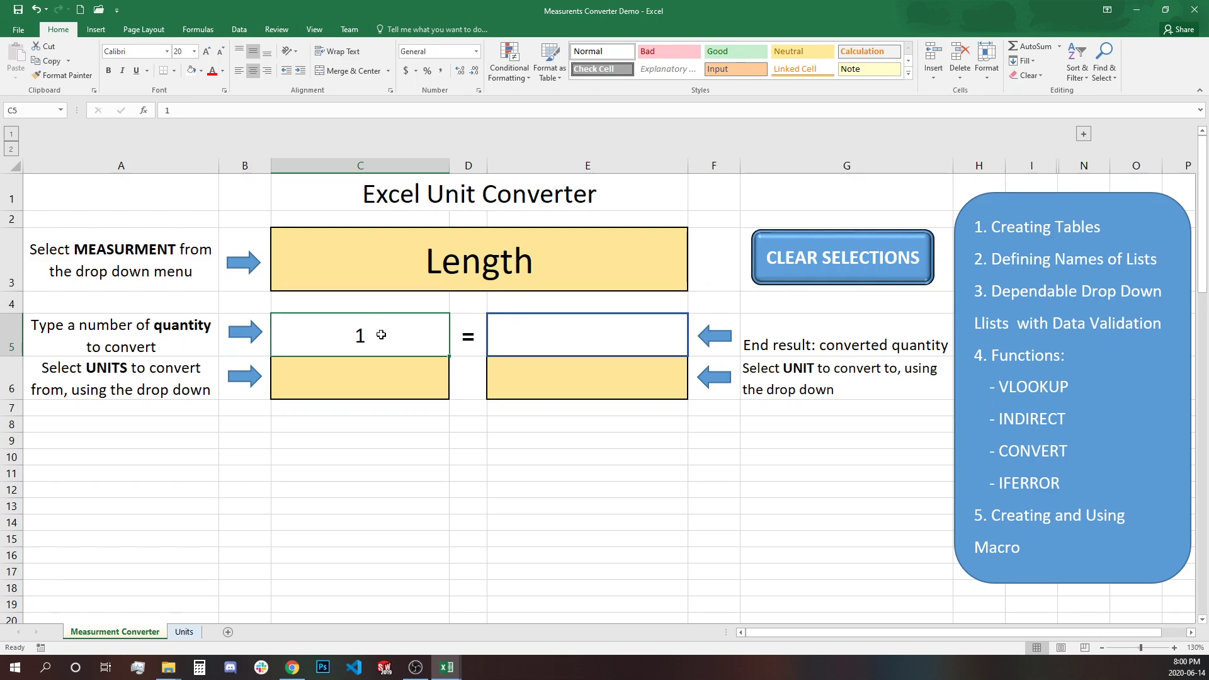
{"action": "type", "text": "23235"}
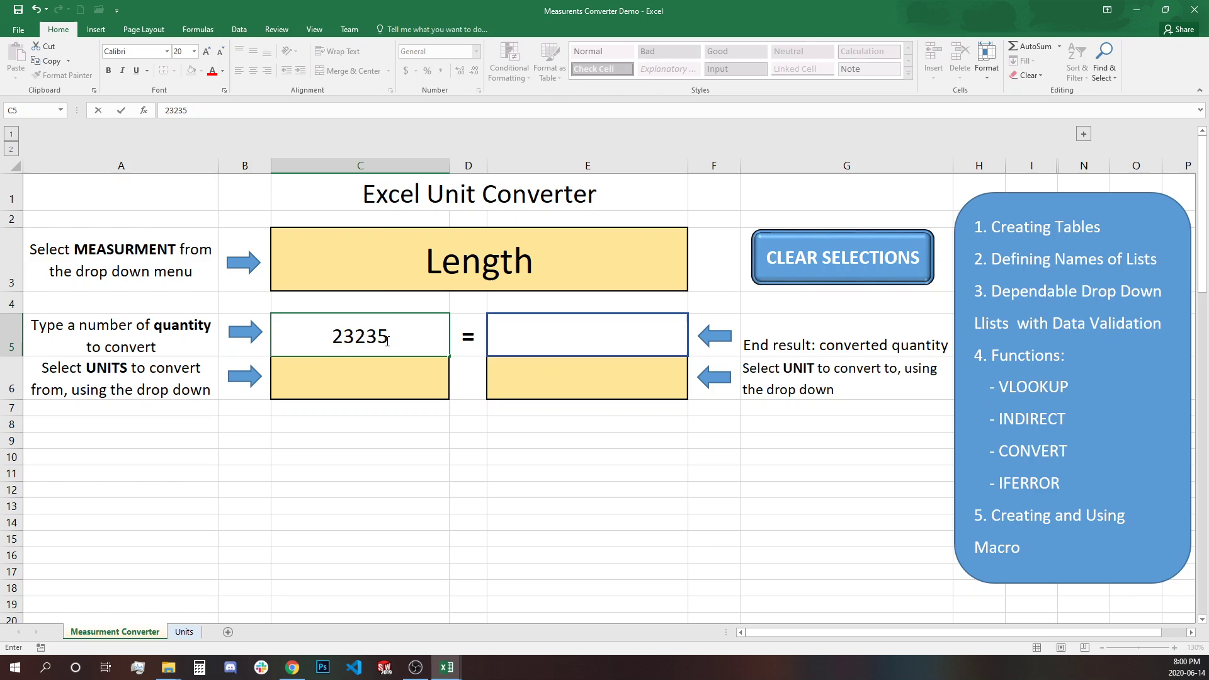
{"action": "double_click", "coordinate": [320, 352]}
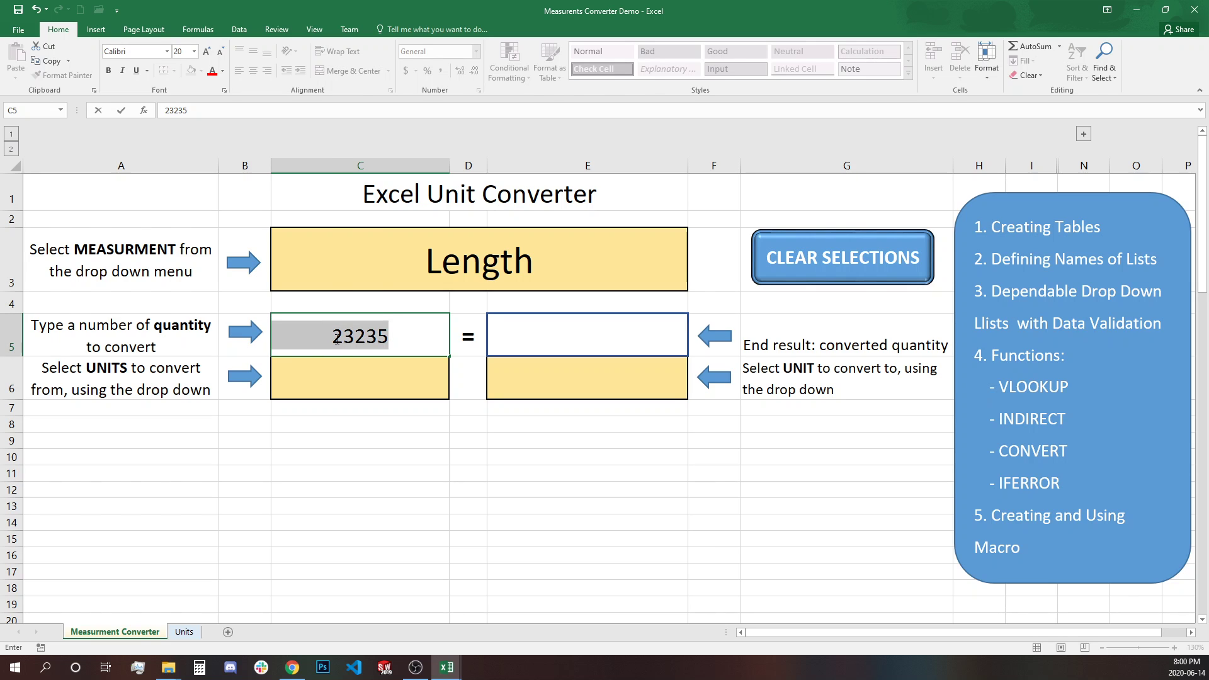
{"action": "type", "text": "1"}
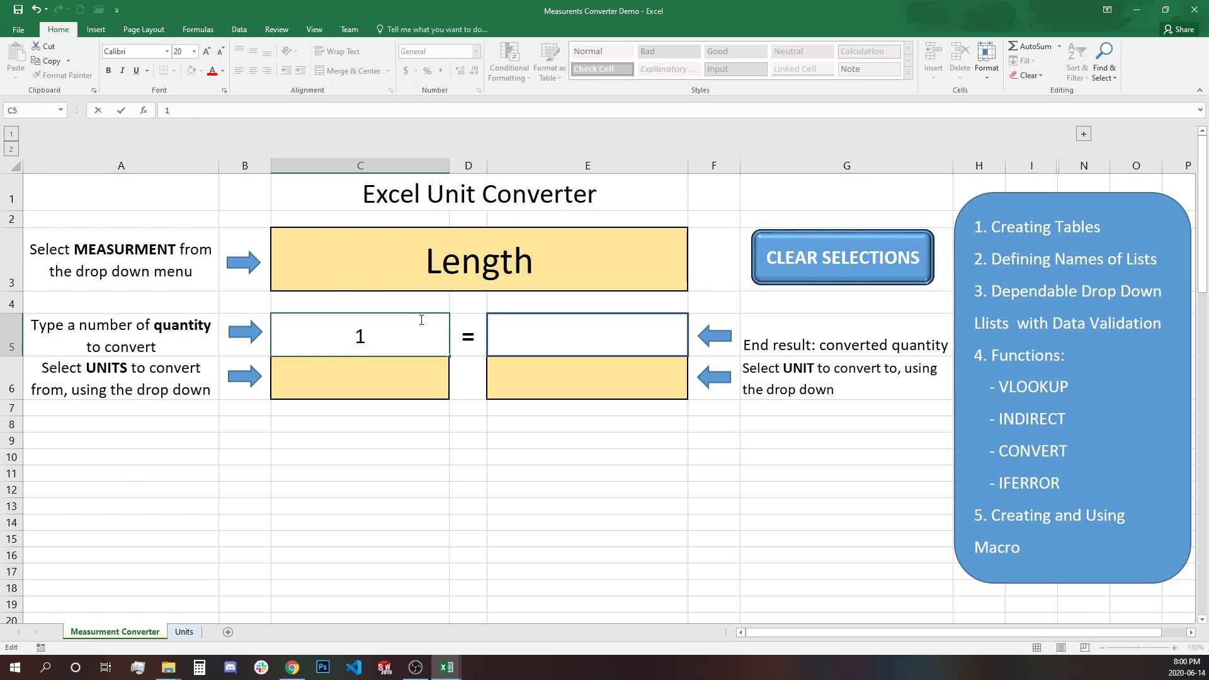
{"action": "left_click", "coordinate": [416, 459]}
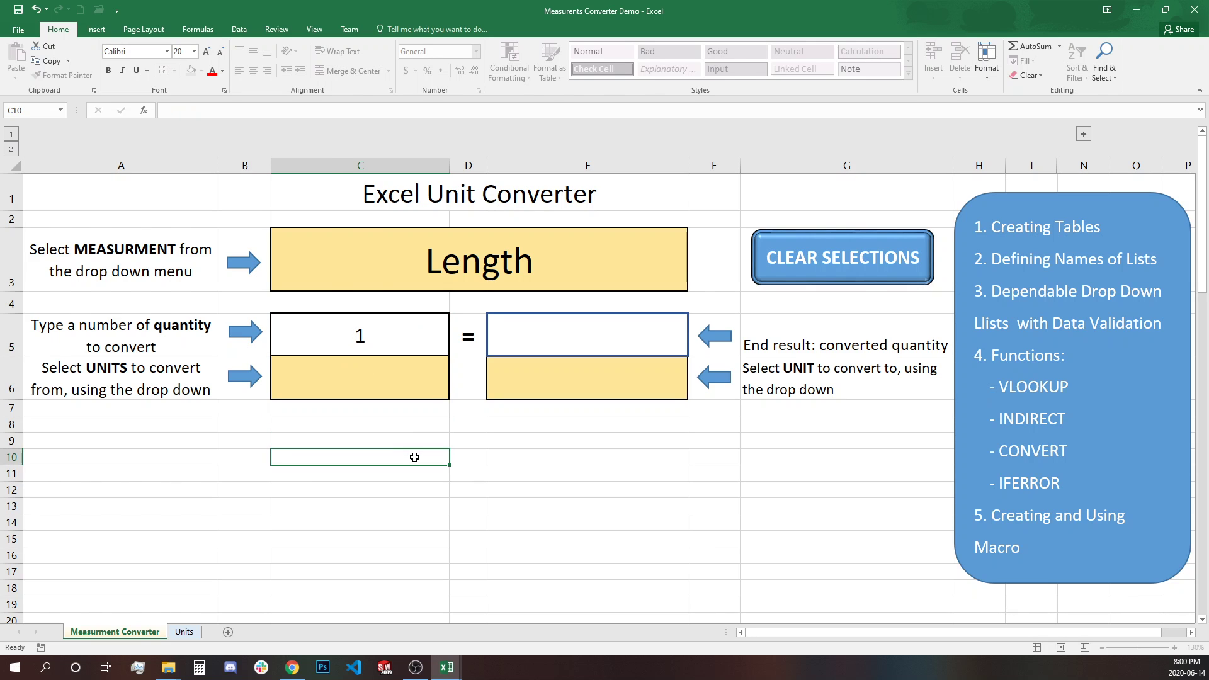
Step: Convert from Kilometer, trying Mile before settling on Meter as the target unit
{"action": "left_click", "coordinate": [412, 387]}
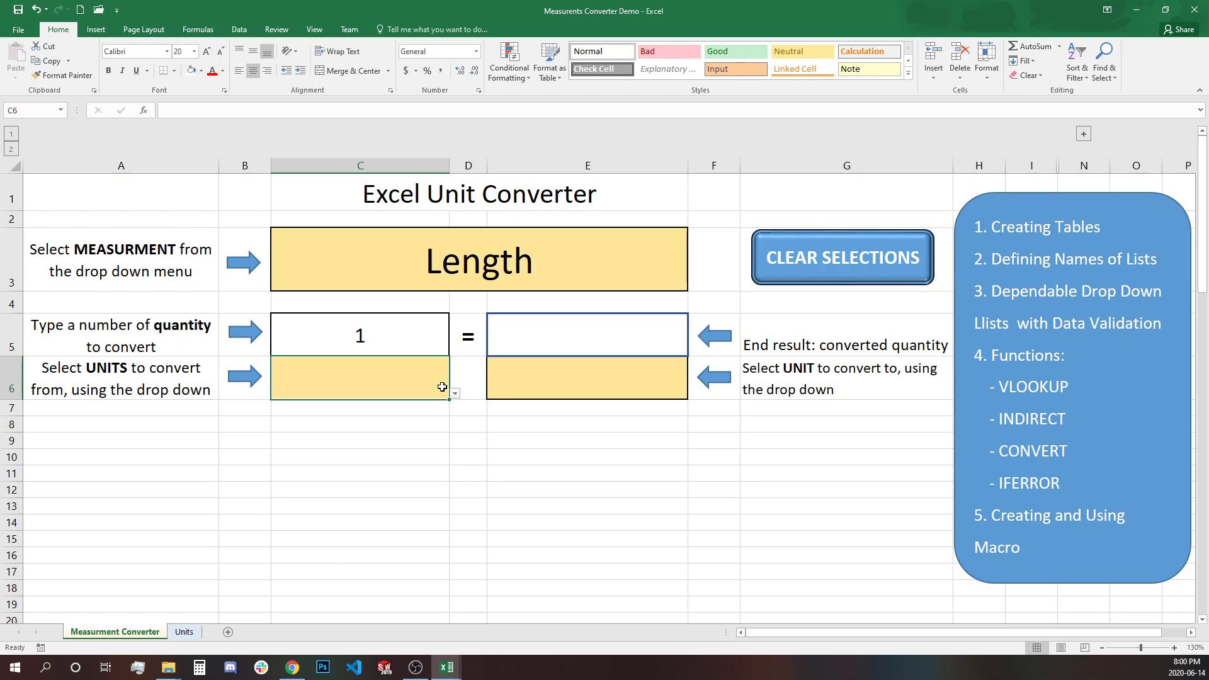
{"action": "left_click", "coordinate": [455, 395]}
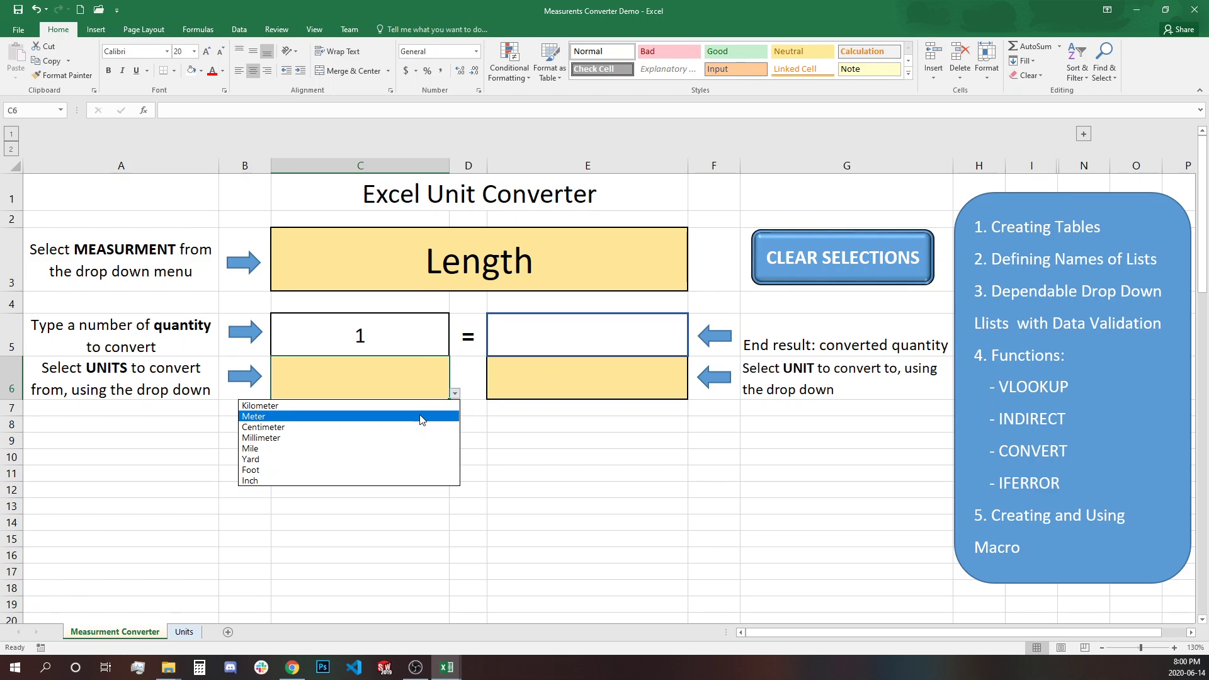
{"action": "left_click", "coordinate": [420, 407]}
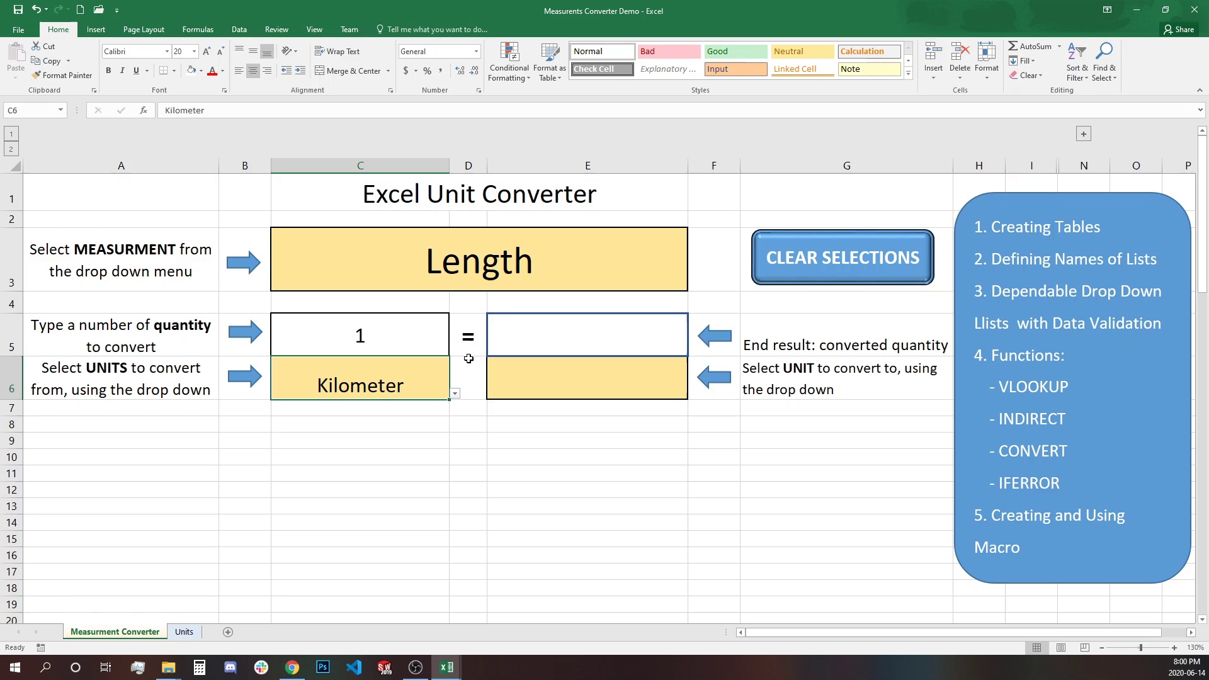
{"action": "left_click", "coordinate": [661, 372]}
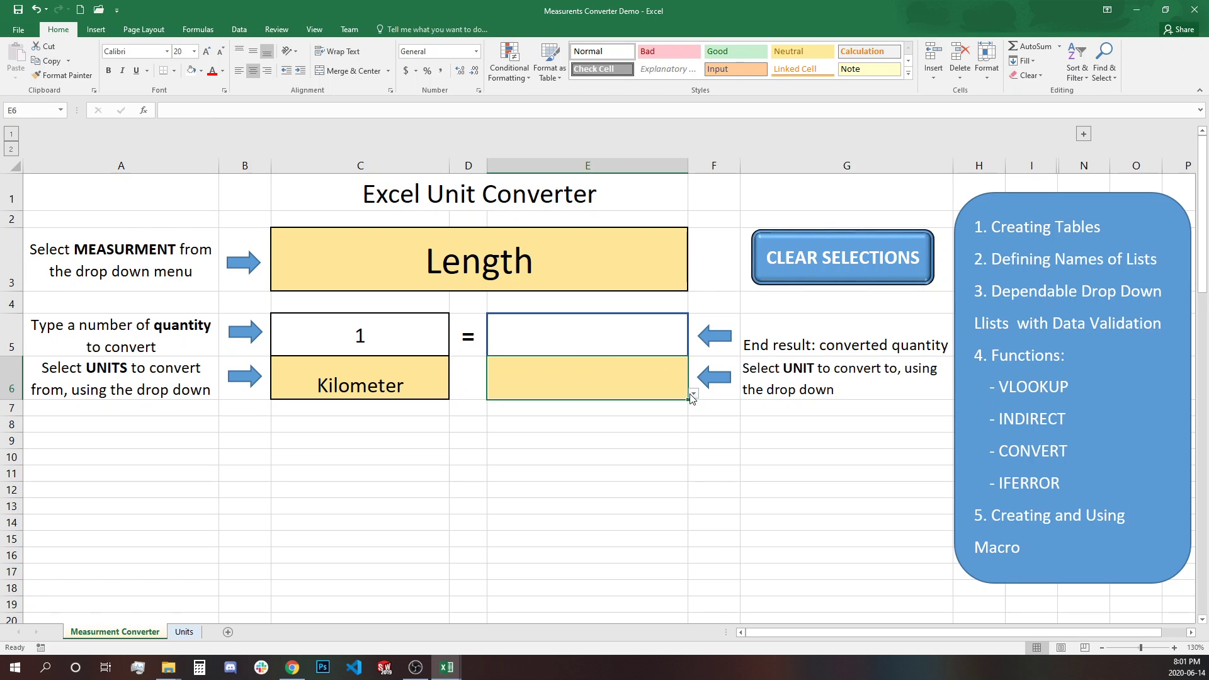
{"action": "left_click", "coordinate": [693, 394]}
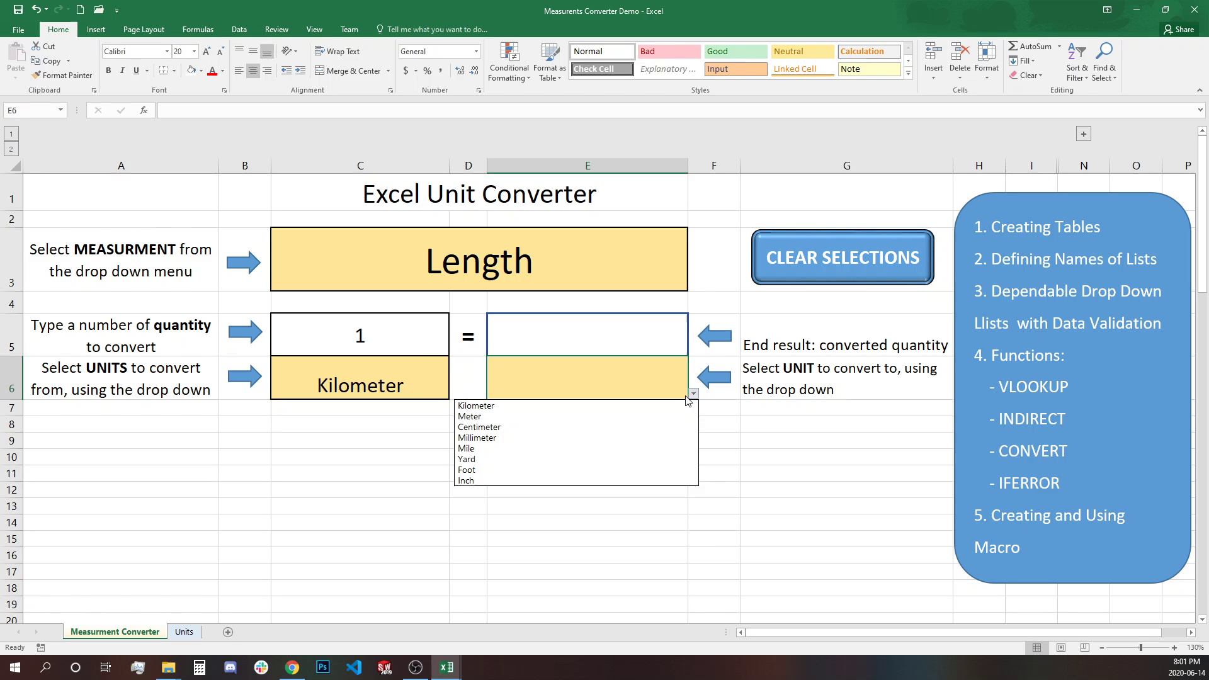
{"action": "left_click", "coordinate": [564, 449]}
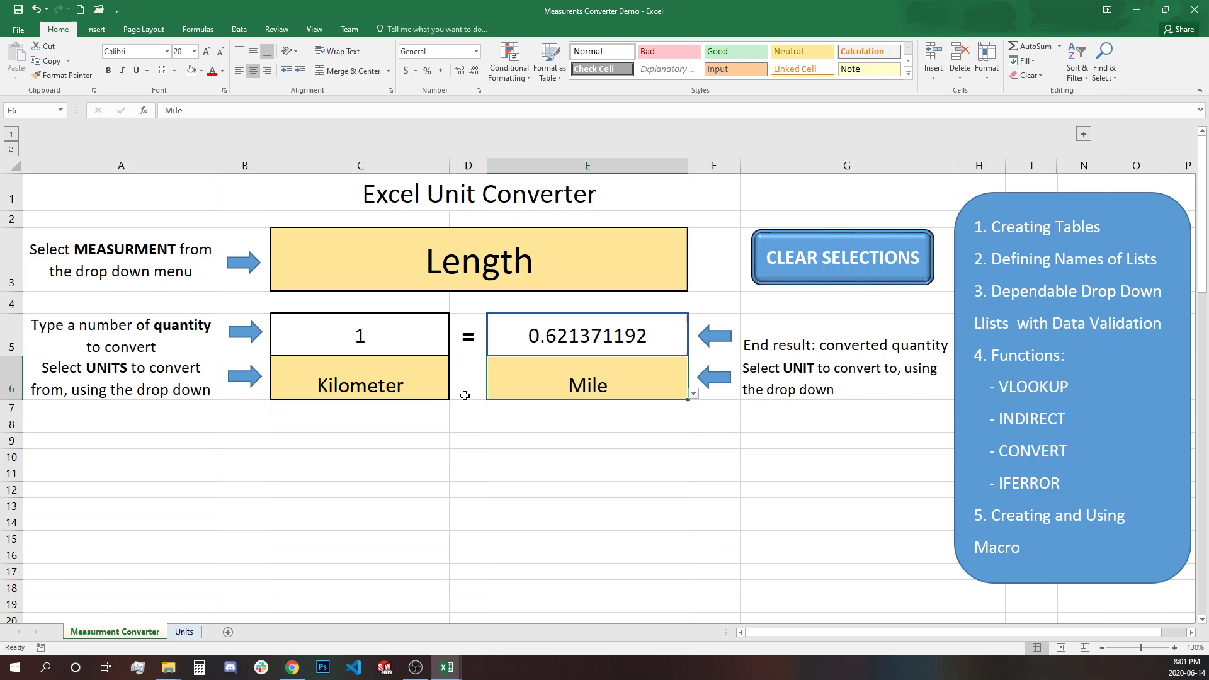
{"action": "left_click", "coordinate": [694, 396]}
{"action": "left_click", "coordinate": [536, 417]}
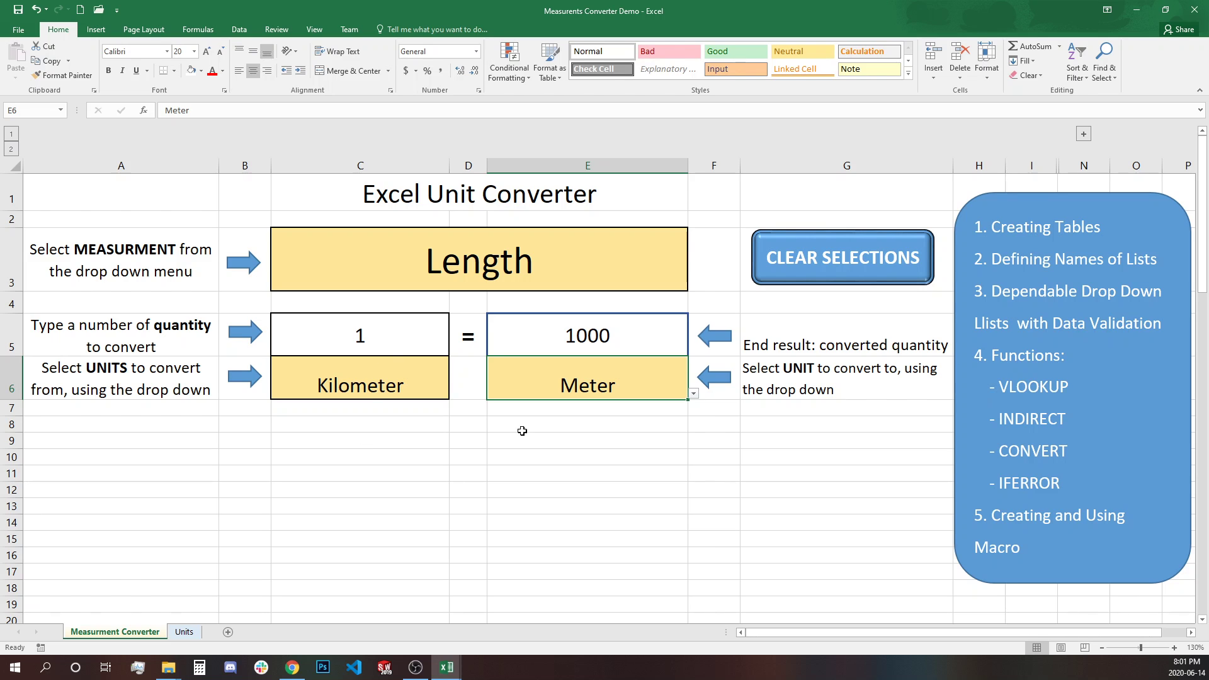
Step: Switch the measurement to Volume, then clear the converter selections
{"action": "left_click", "coordinate": [662, 256]}
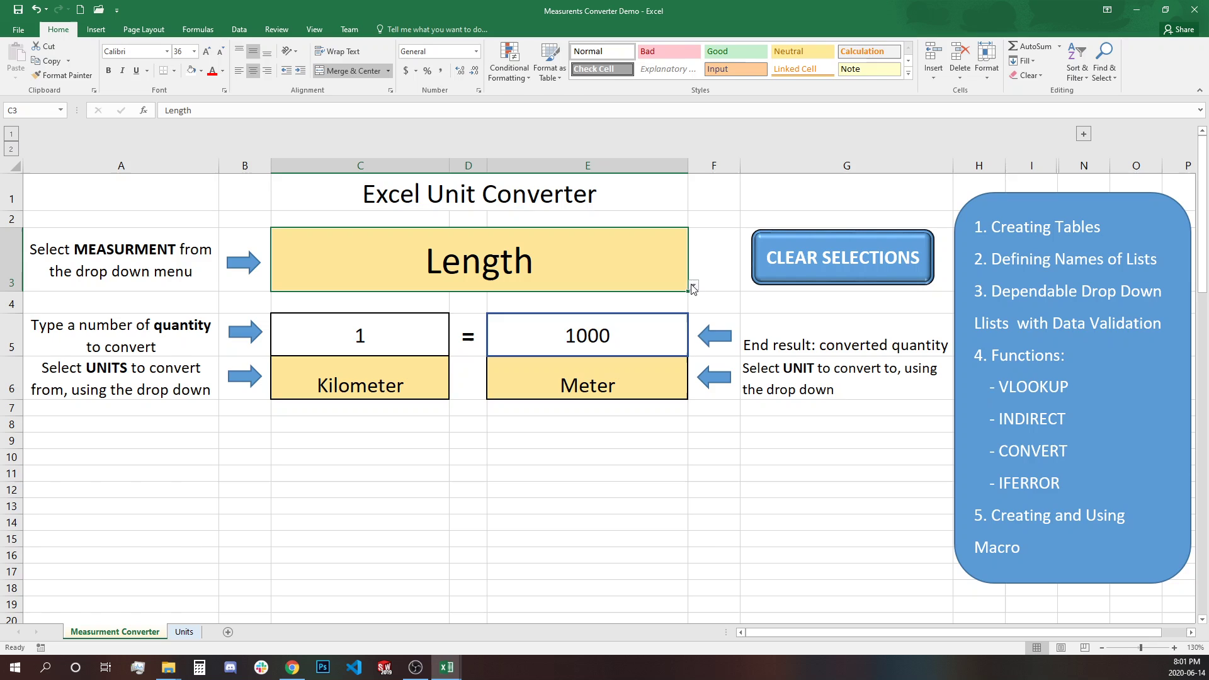
{"action": "left_click", "coordinate": [694, 287]}
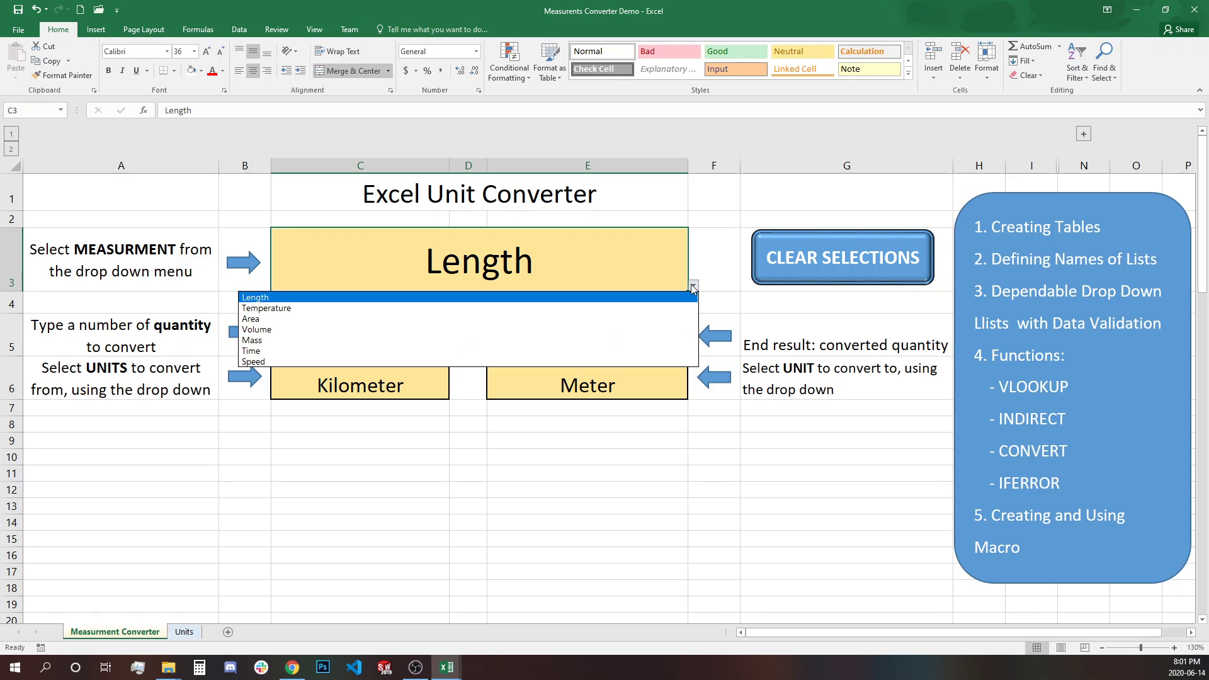
{"action": "left_click", "coordinate": [277, 330]}
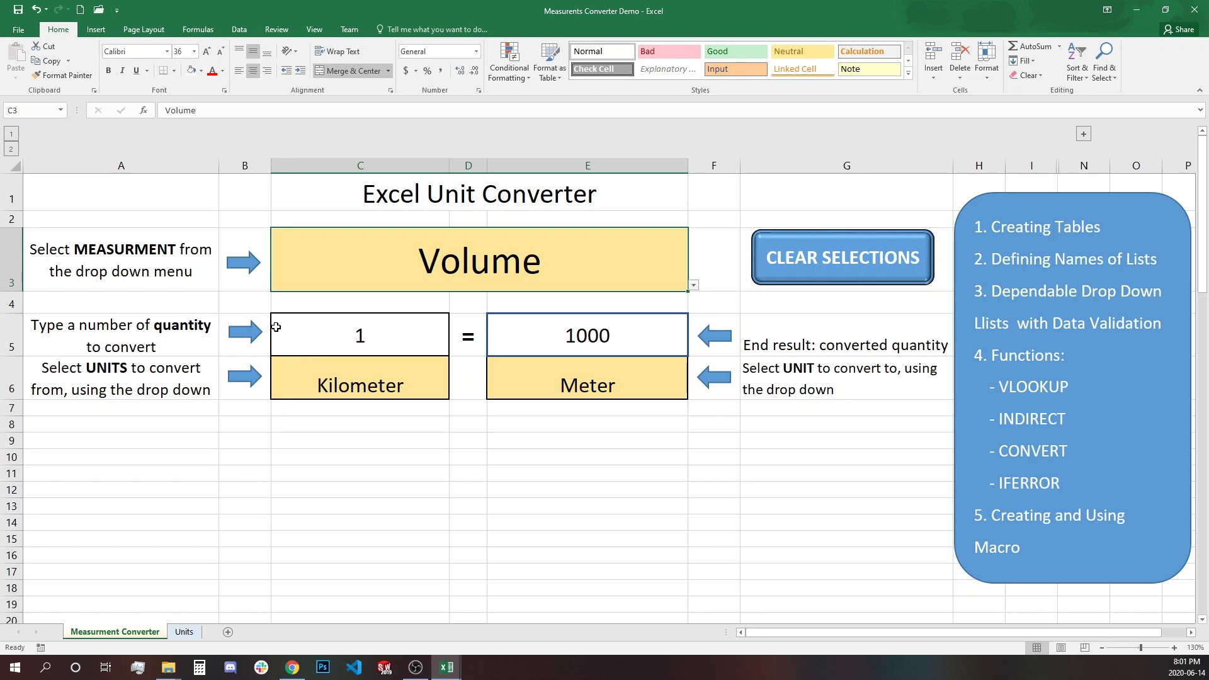
{"action": "left_click", "coordinate": [823, 275]}
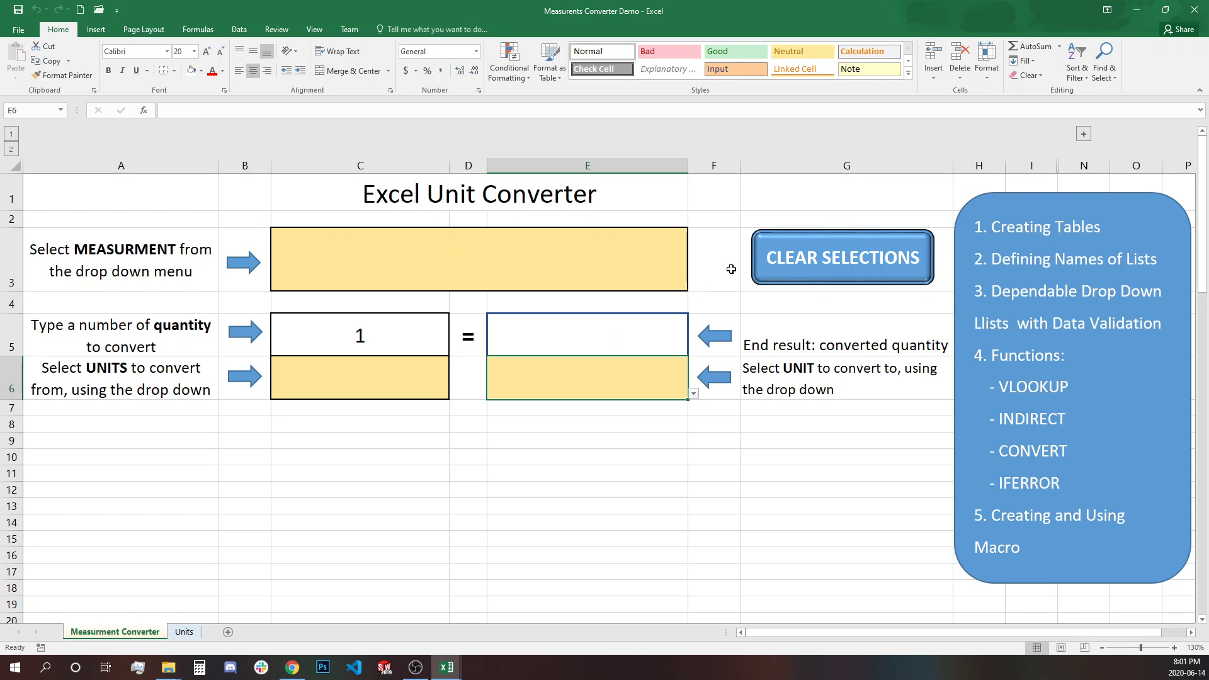
Step: Convert Temperature from Celsius to Fahrenheit, then clear the selections again
{"action": "left_click", "coordinate": [661, 275]}
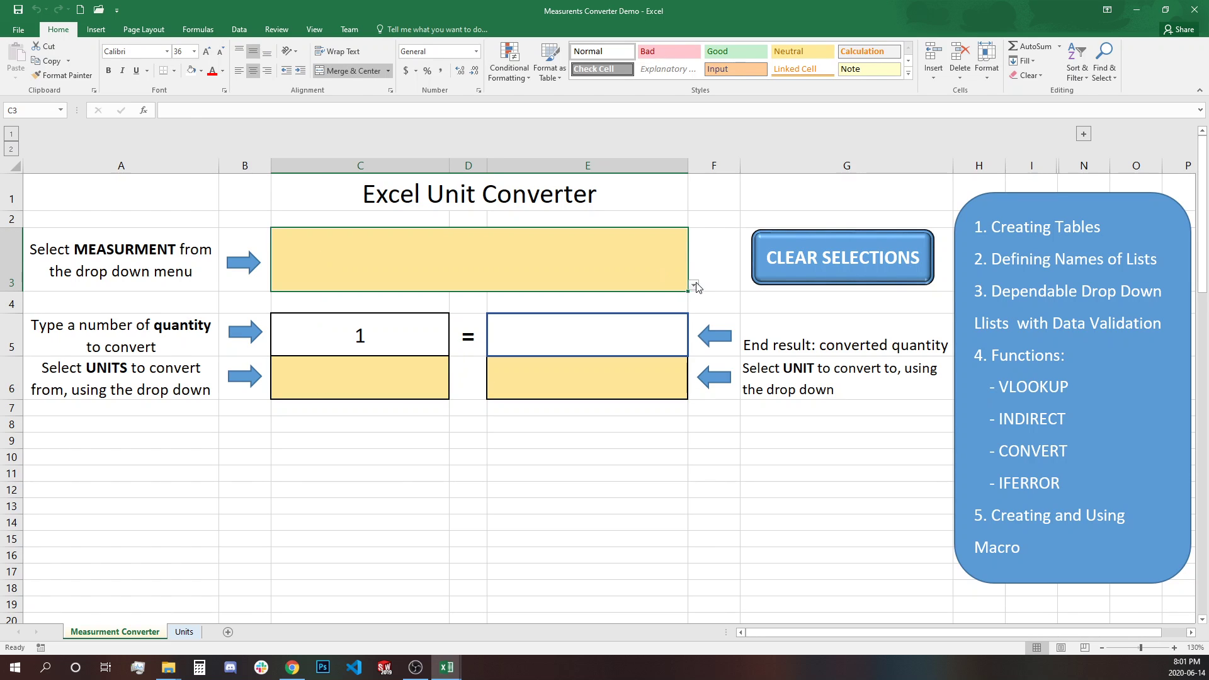
{"action": "left_click", "coordinate": [693, 285]}
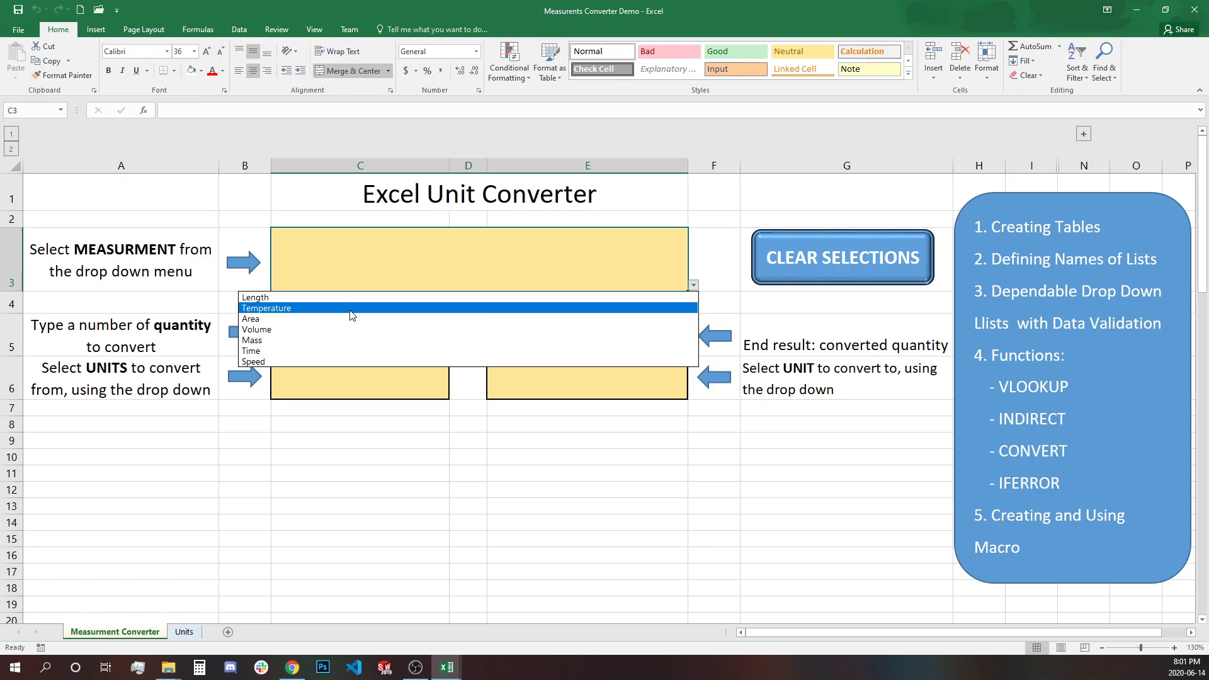
{"action": "left_click", "coordinate": [349, 308]}
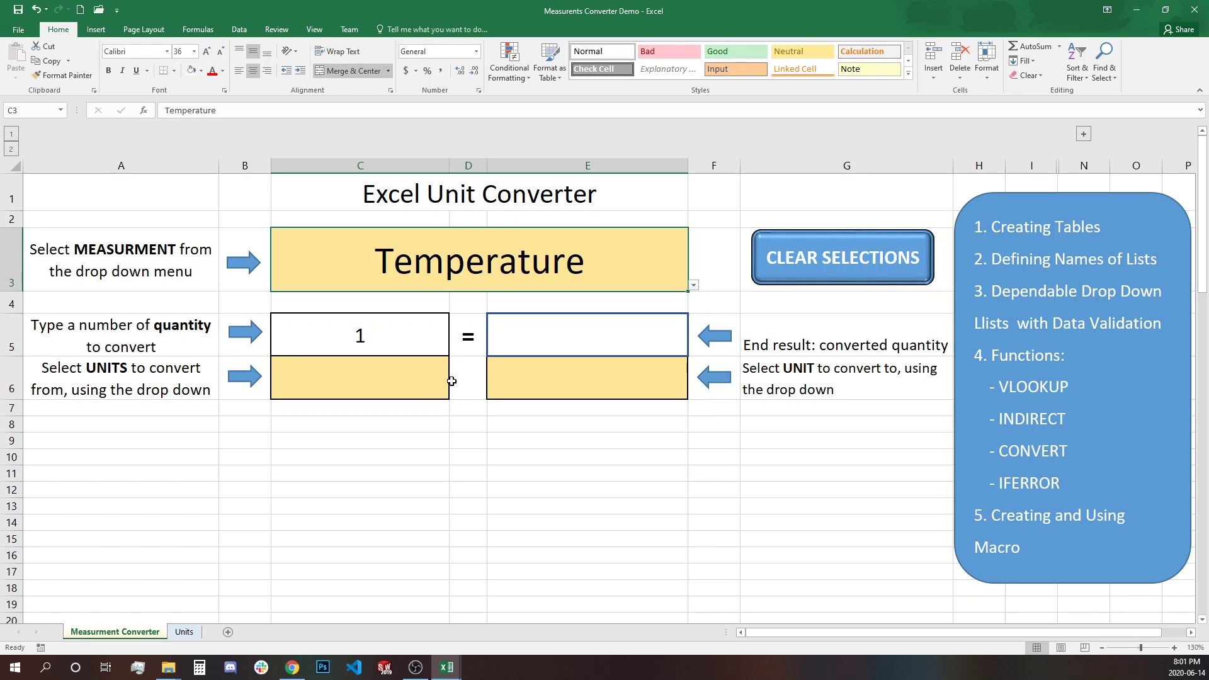
{"action": "left_click", "coordinate": [409, 387]}
{"action": "left_click", "coordinate": [455, 394]}
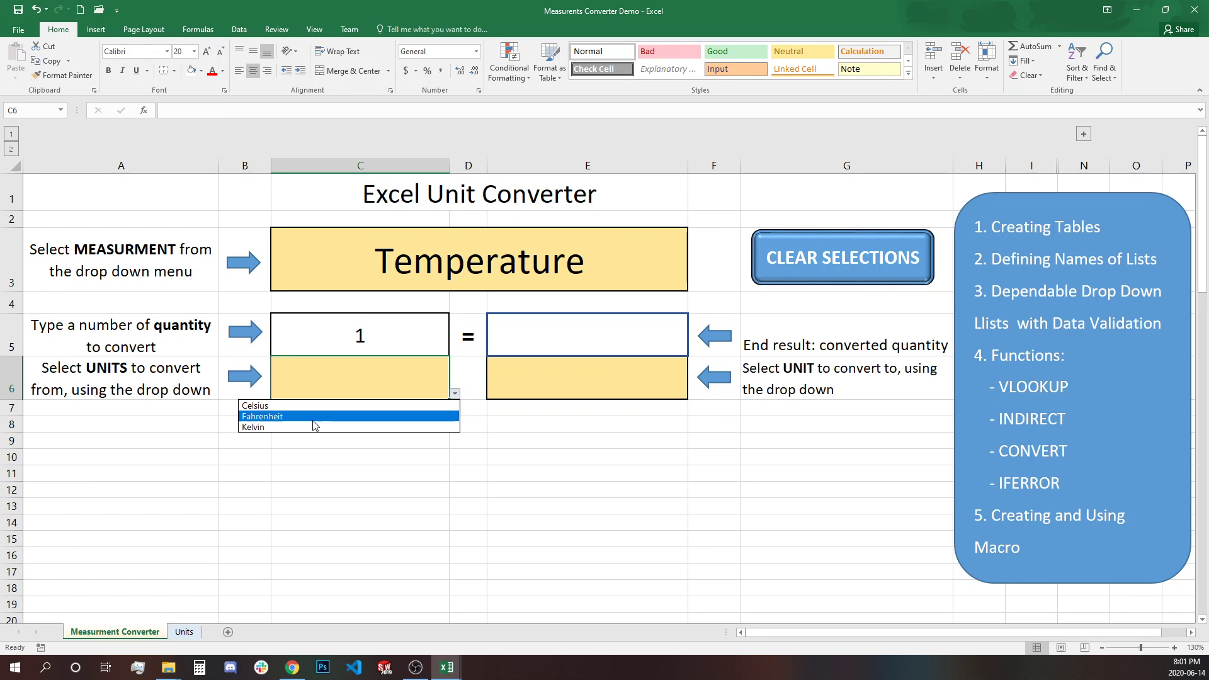
{"action": "left_click", "coordinate": [310, 413]}
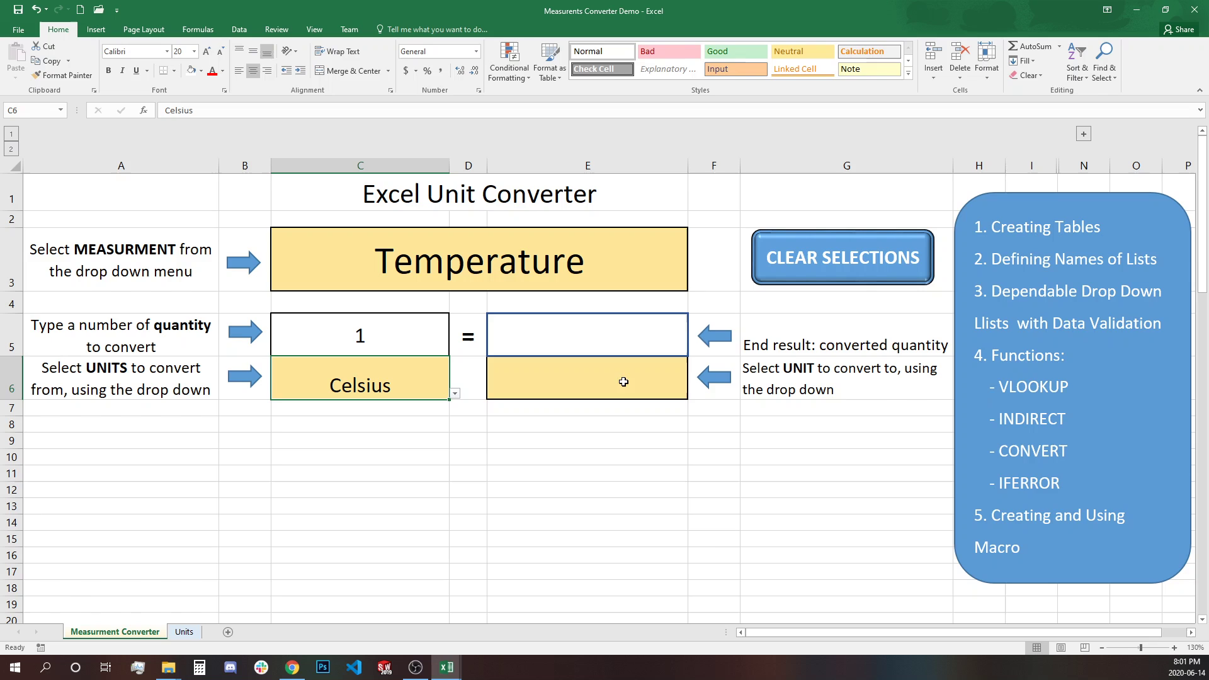
{"action": "left_click", "coordinate": [644, 383]}
{"action": "left_click", "coordinate": [694, 394]}
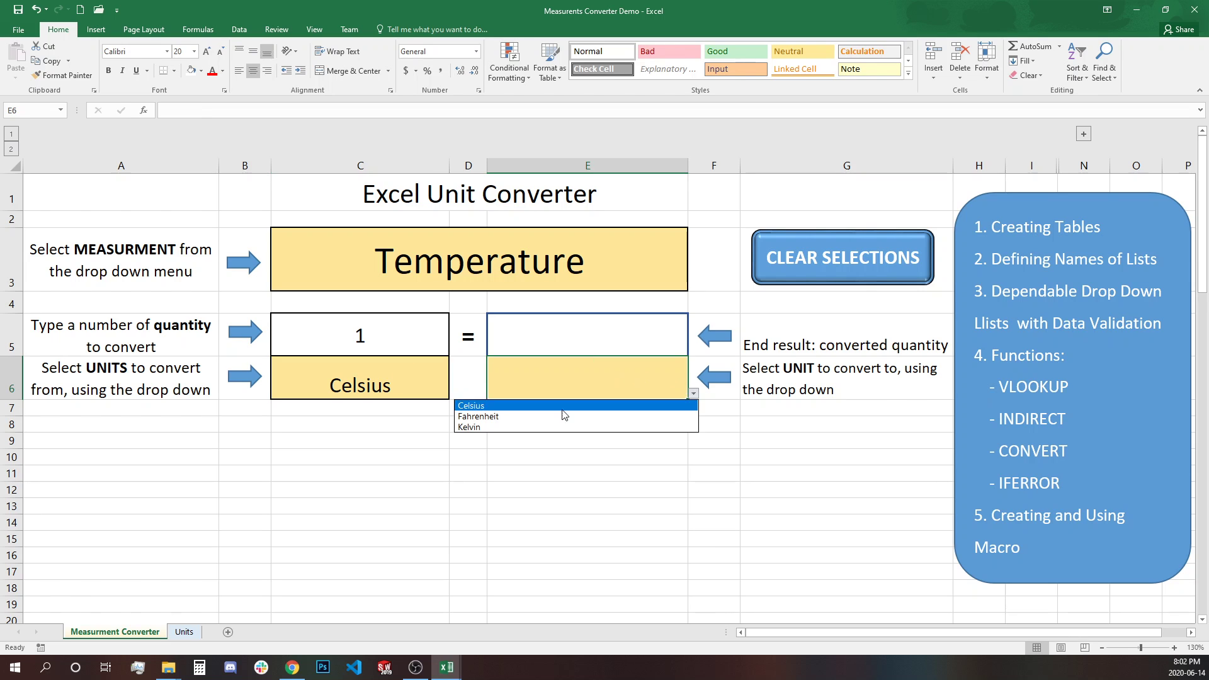
{"action": "left_click", "coordinate": [527, 417]}
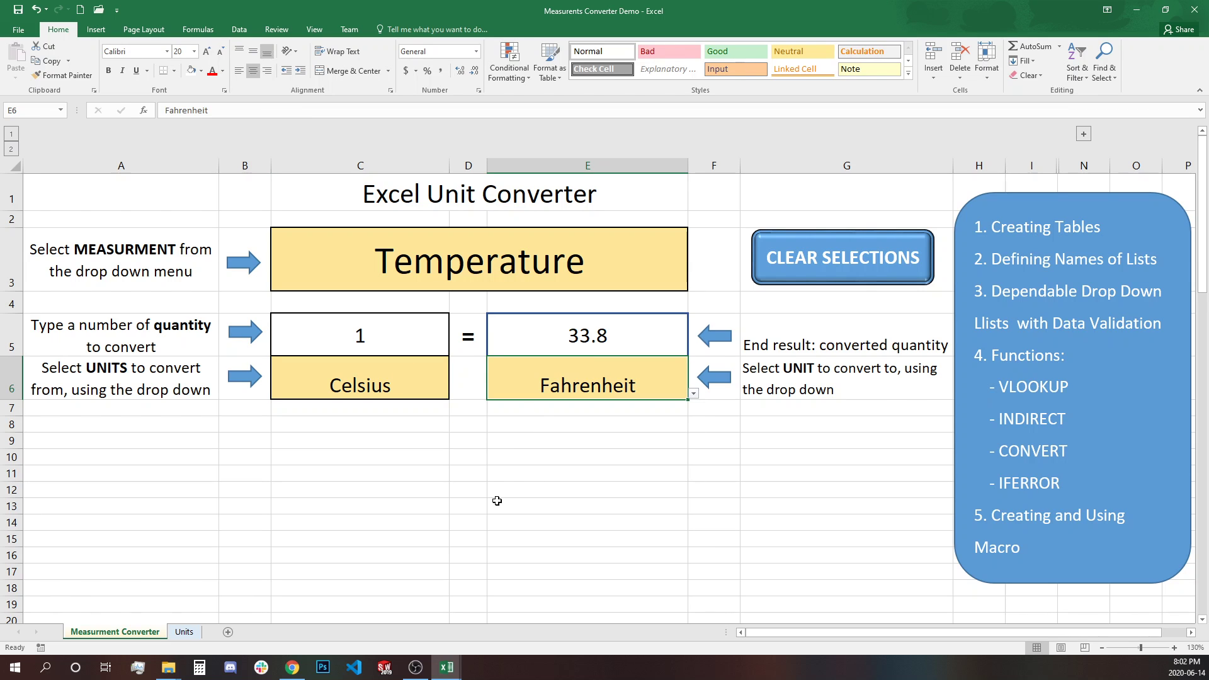
{"action": "left_click", "coordinate": [853, 271]}
Step: Convert Time from Day to Hour, then reset all converter selections
{"action": "left_click", "coordinate": [692, 285]}
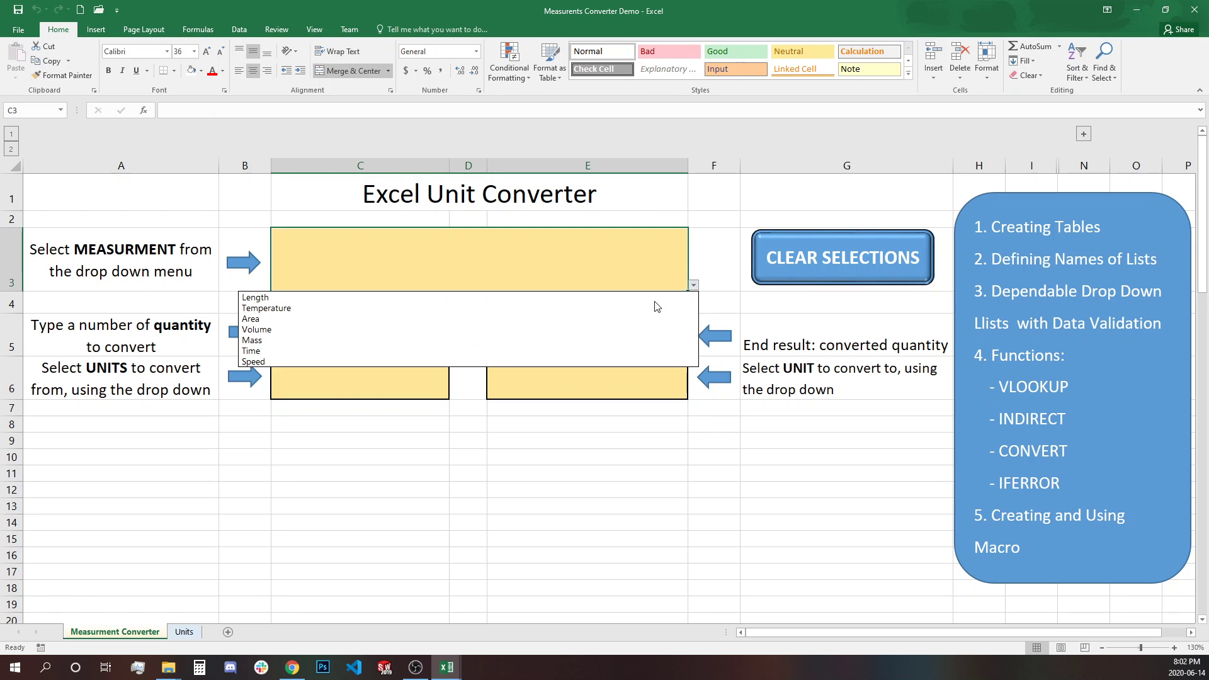
{"action": "left_click", "coordinate": [346, 350]}
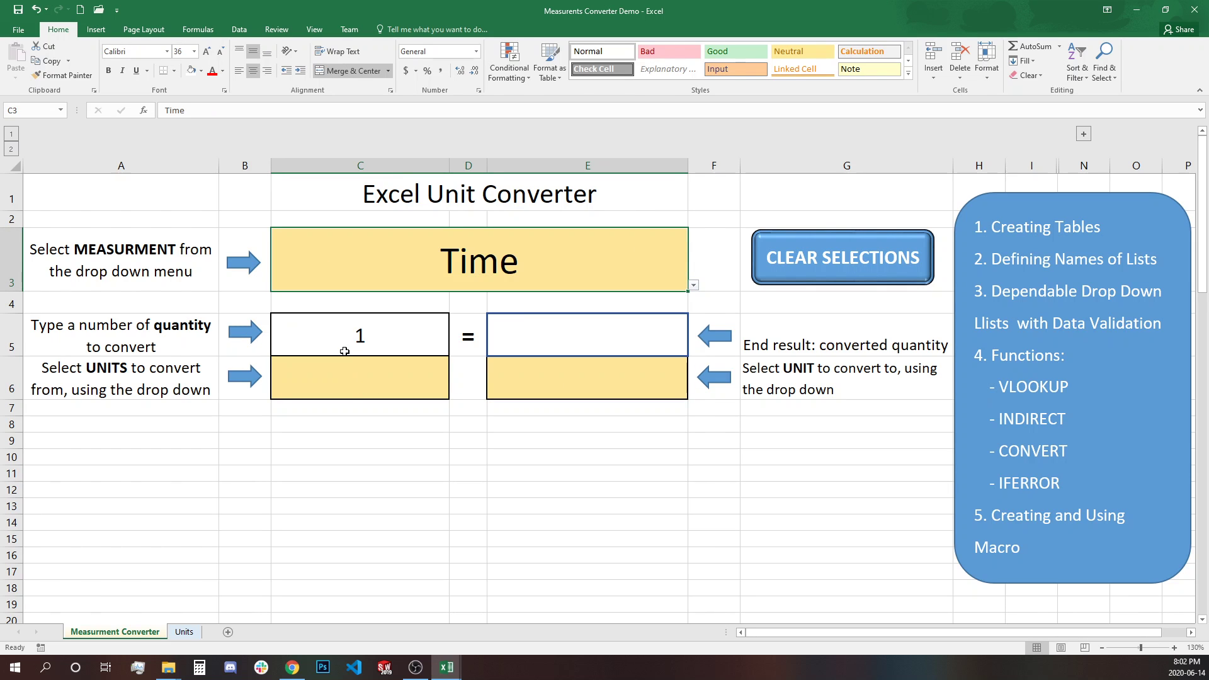
{"action": "left_click", "coordinate": [386, 378]}
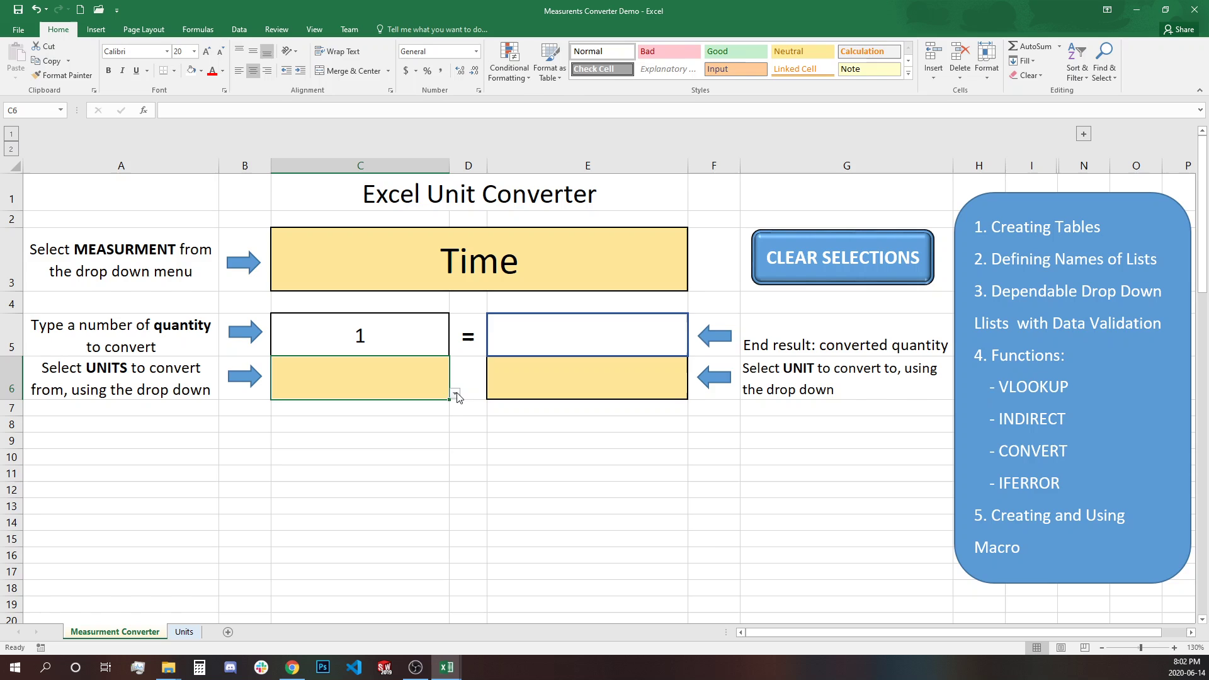
{"action": "left_click", "coordinate": [456, 394]}
{"action": "left_click", "coordinate": [327, 416]}
{"action": "left_click", "coordinate": [531, 374]}
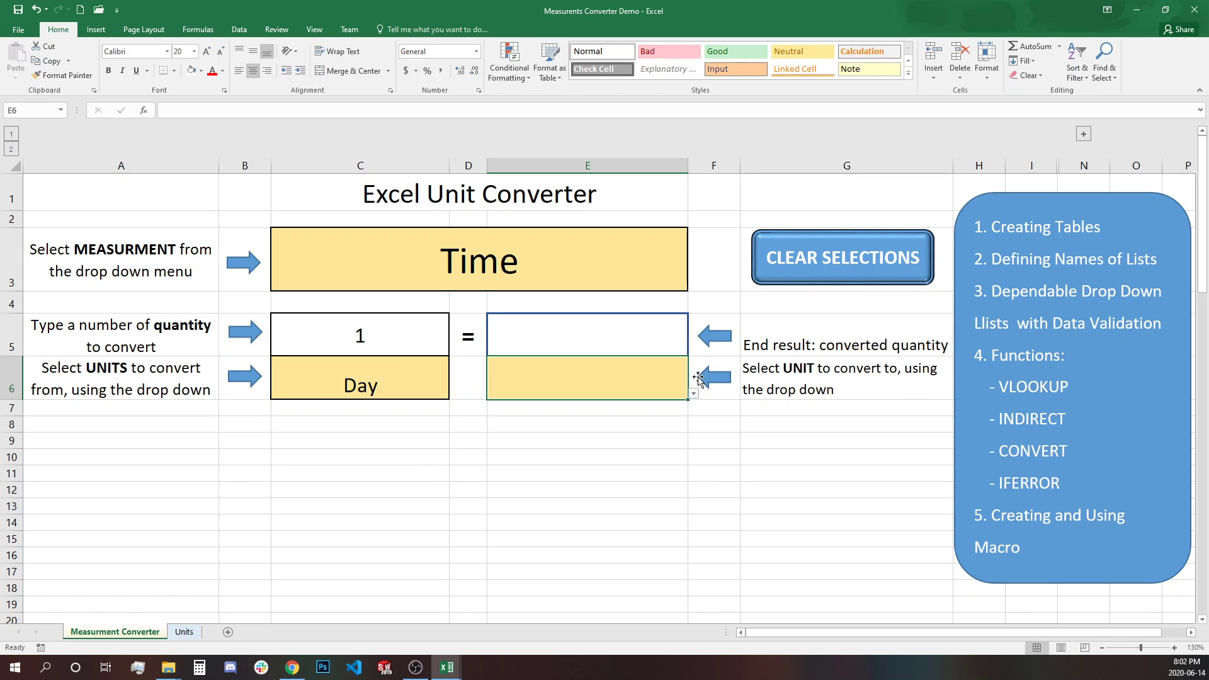
{"action": "left_click", "coordinate": [694, 393]}
{"action": "left_click", "coordinate": [498, 429]}
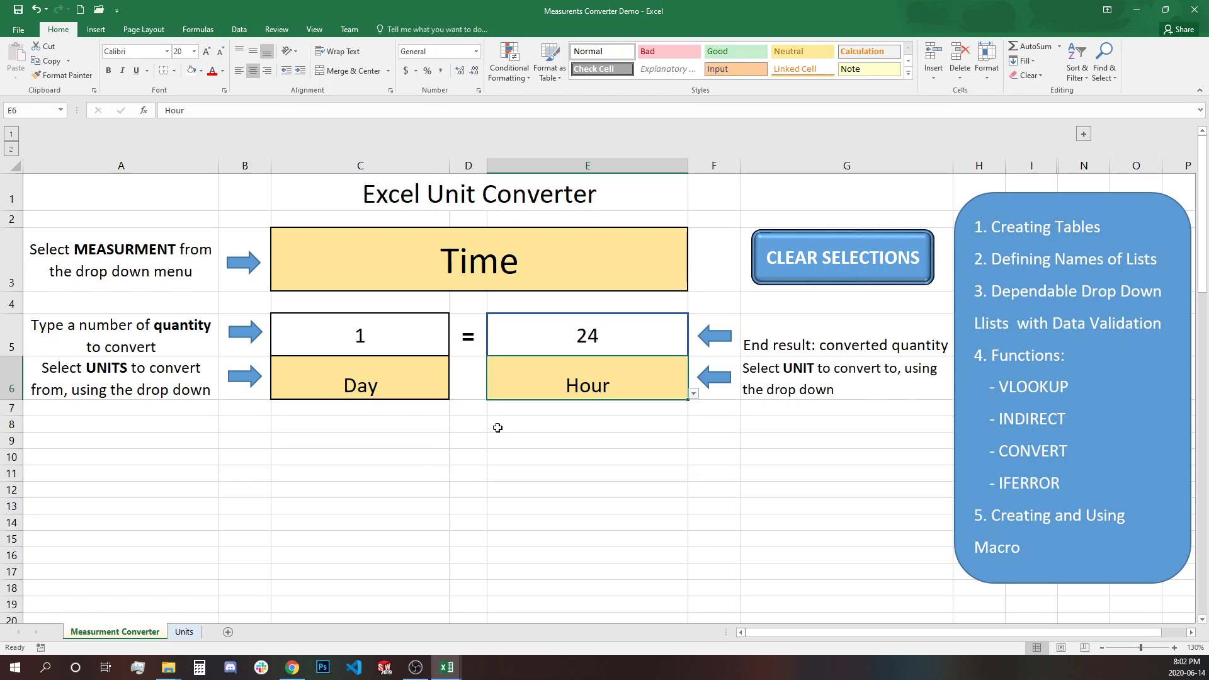
{"action": "left_click", "coordinate": [798, 259]}
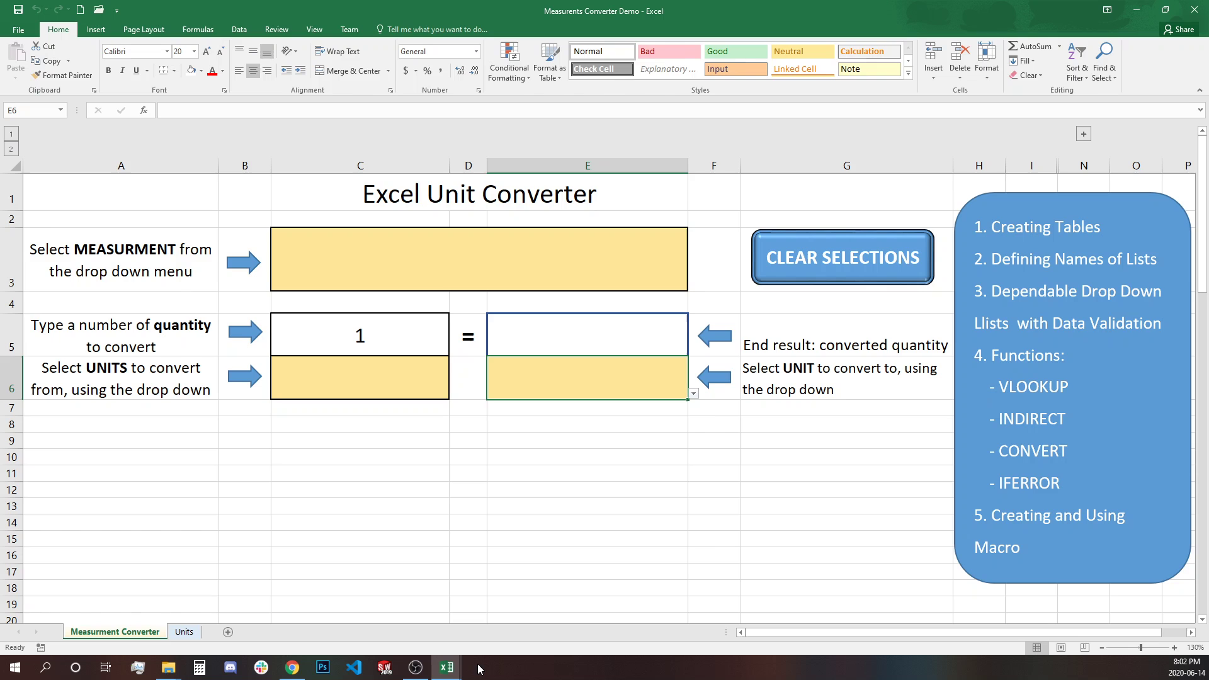
Step: Bring the Measurement Converter workbook to the front
{"action": "mouse_move", "coordinate": [455, 672]}
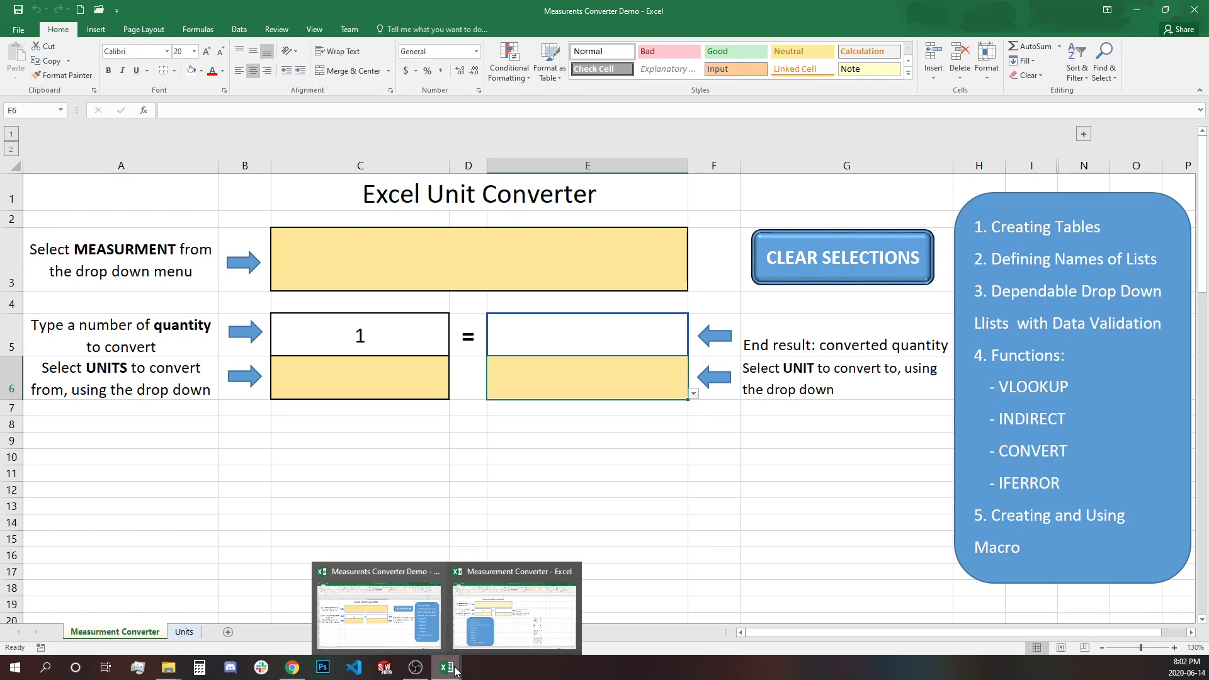
{"action": "left_click", "coordinate": [489, 625]}
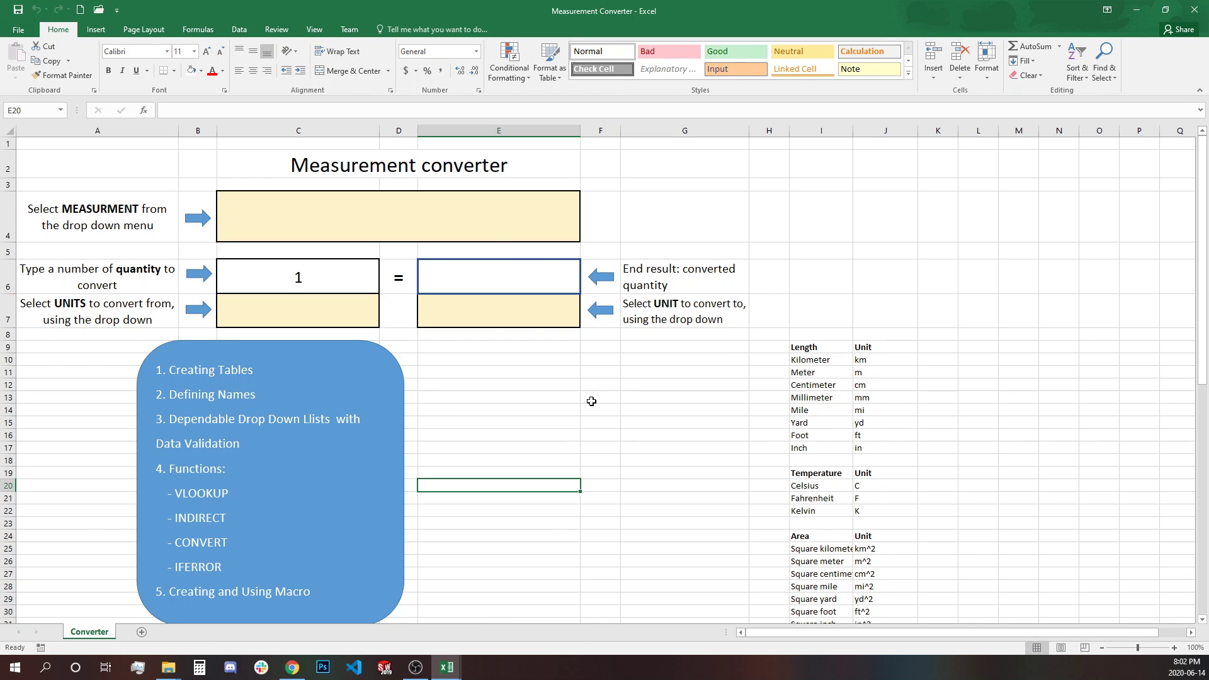
{"action": "left_click", "coordinate": [593, 397]}
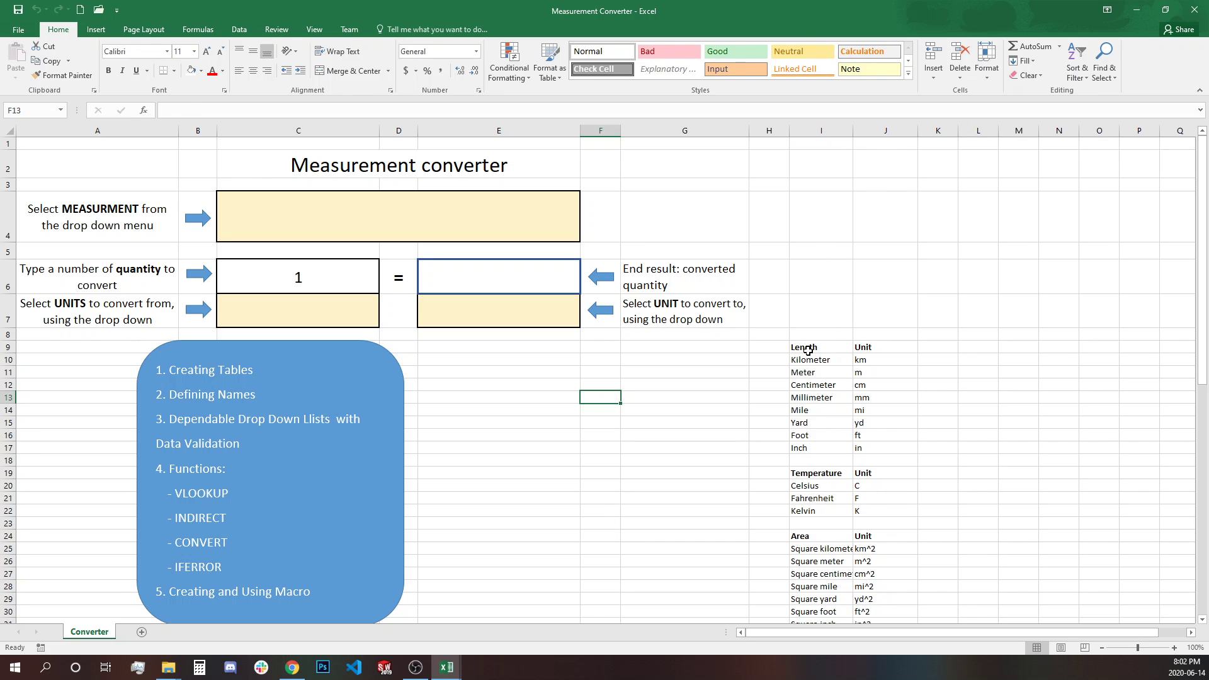
Step: Select the Length table's unit names and abbreviations, Kilometer/km to Inch/in
{"action": "left_click_drag", "start_coordinate": [809, 351], "coordinate": [880, 445]}
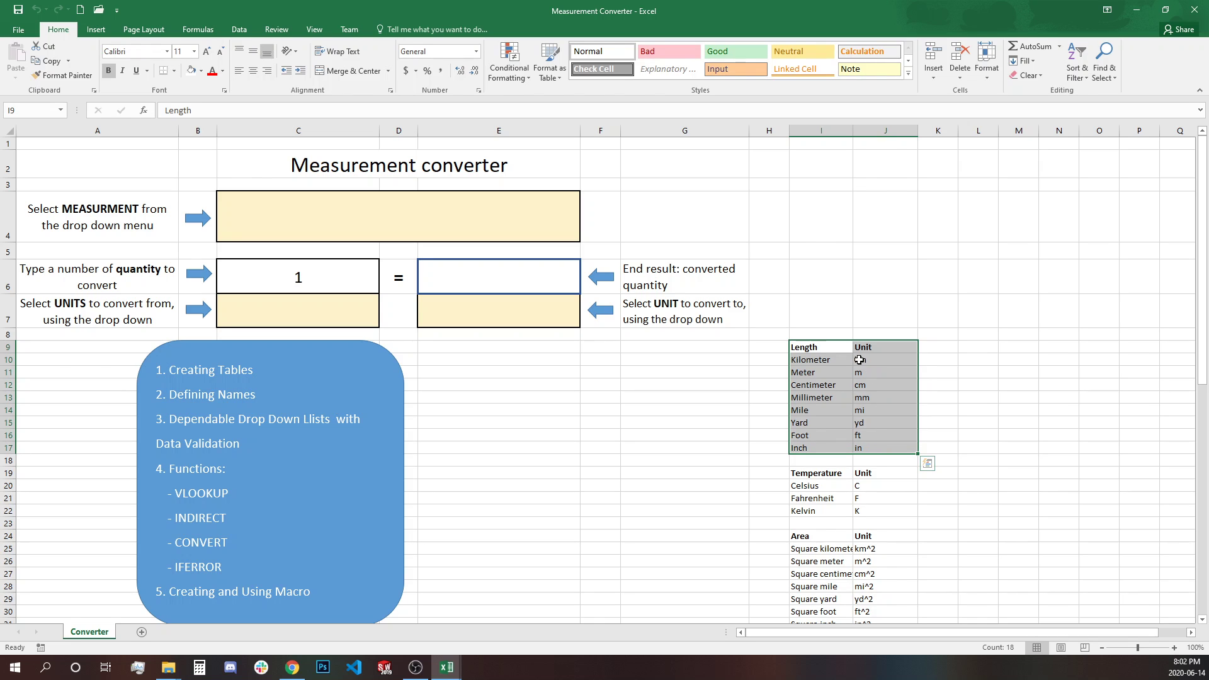
{"action": "scroll", "coordinate": [817, 296], "scroll_direction": "down", "scroll_amount": 1}
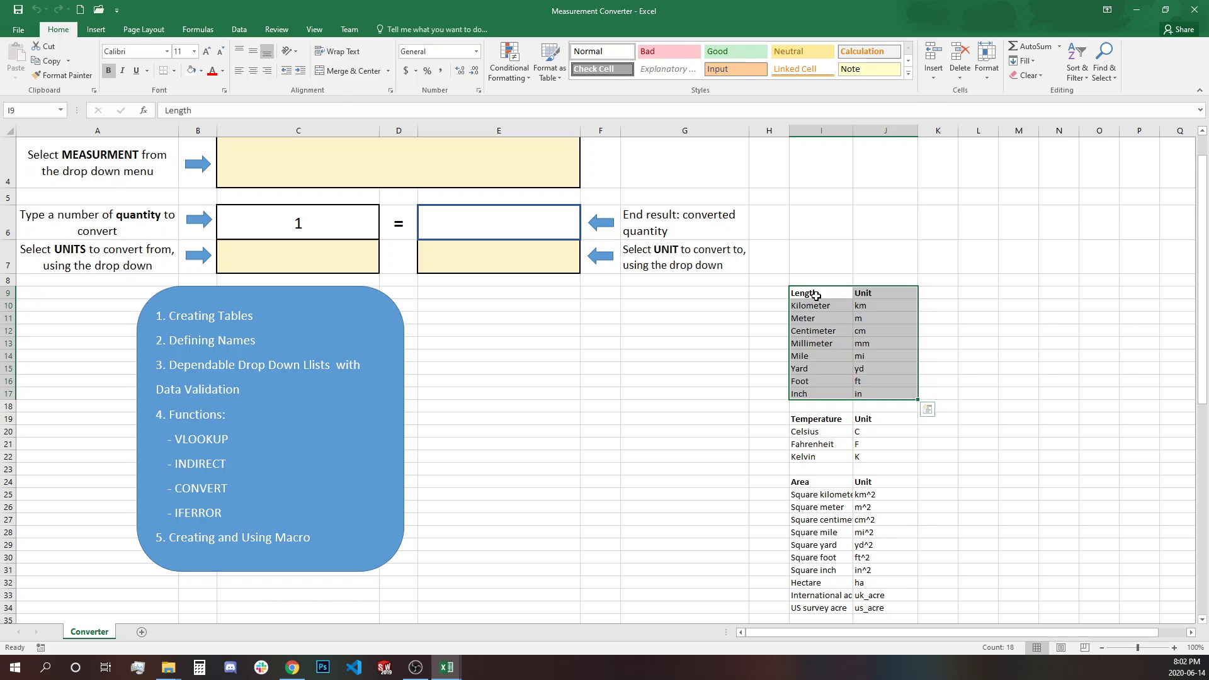
{"action": "left_click", "coordinate": [817, 296]}
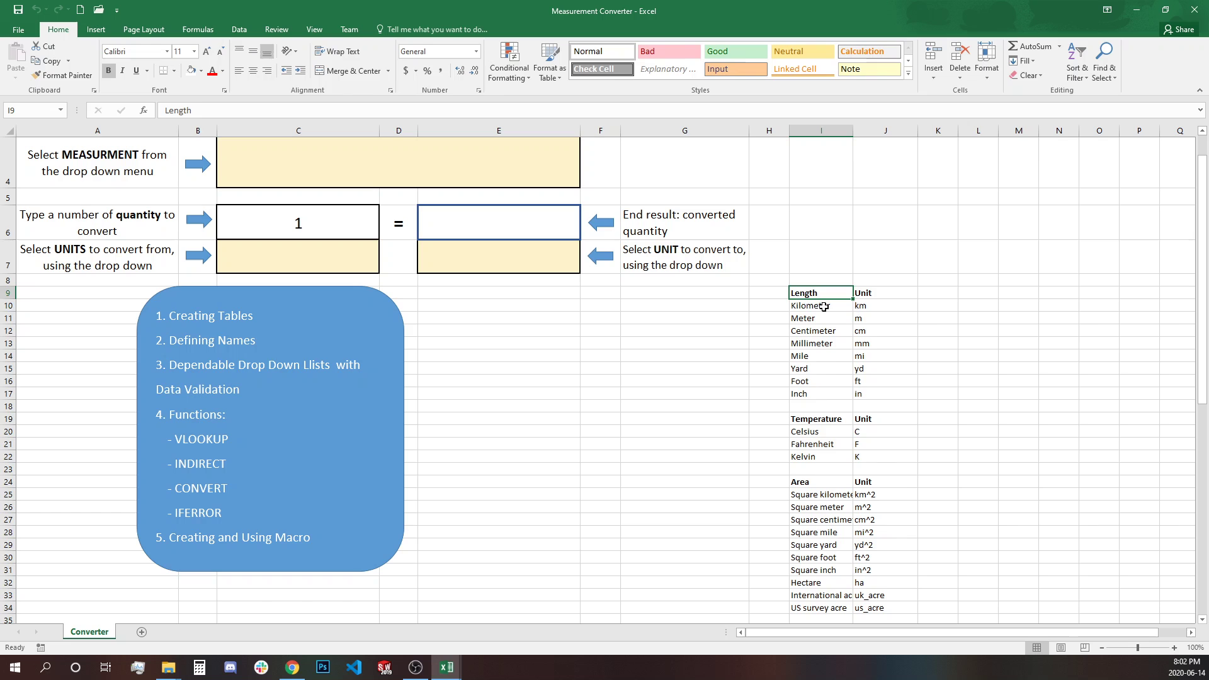
{"action": "left_click_drag", "start_coordinate": [821, 305], "coordinate": [818, 396]}
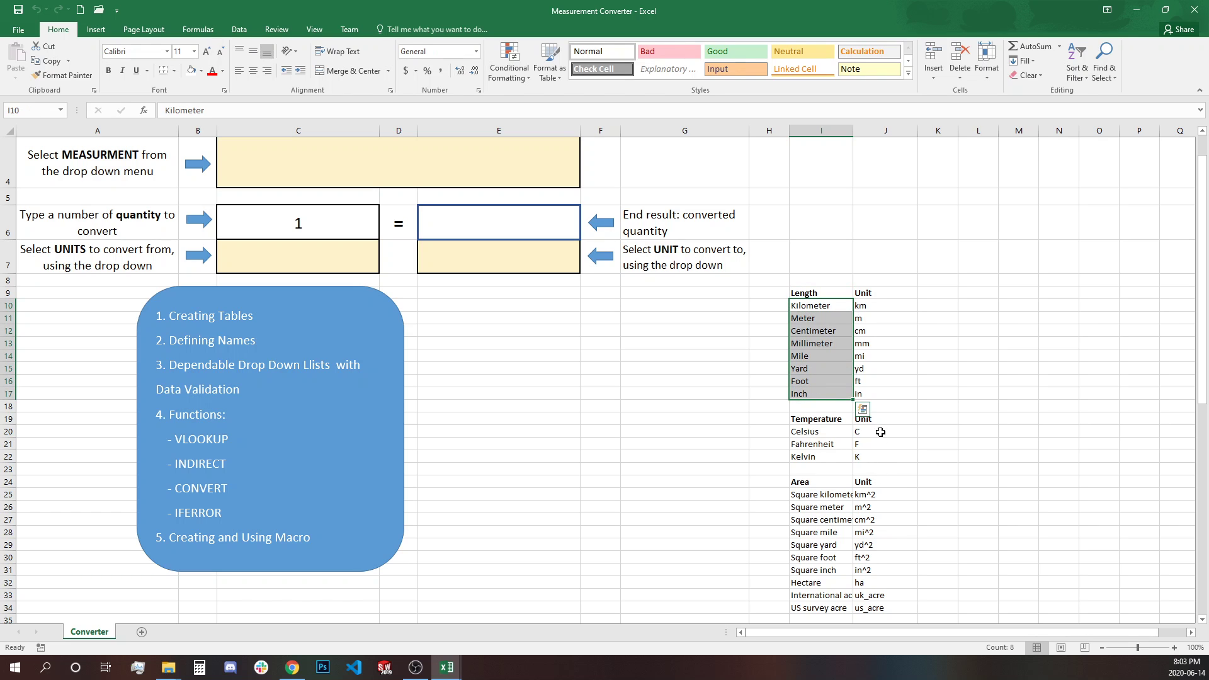
{"action": "left_click_drag", "start_coordinate": [865, 307], "coordinate": [869, 394]}
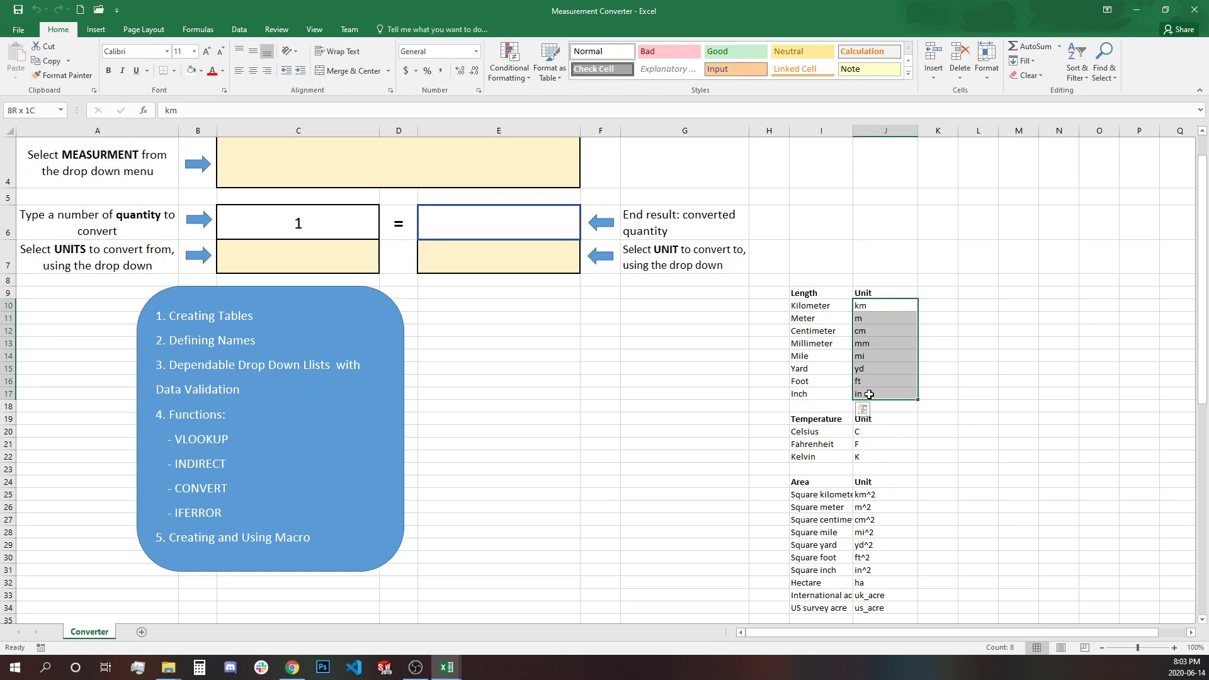
{"action": "left_click", "coordinate": [708, 482]}
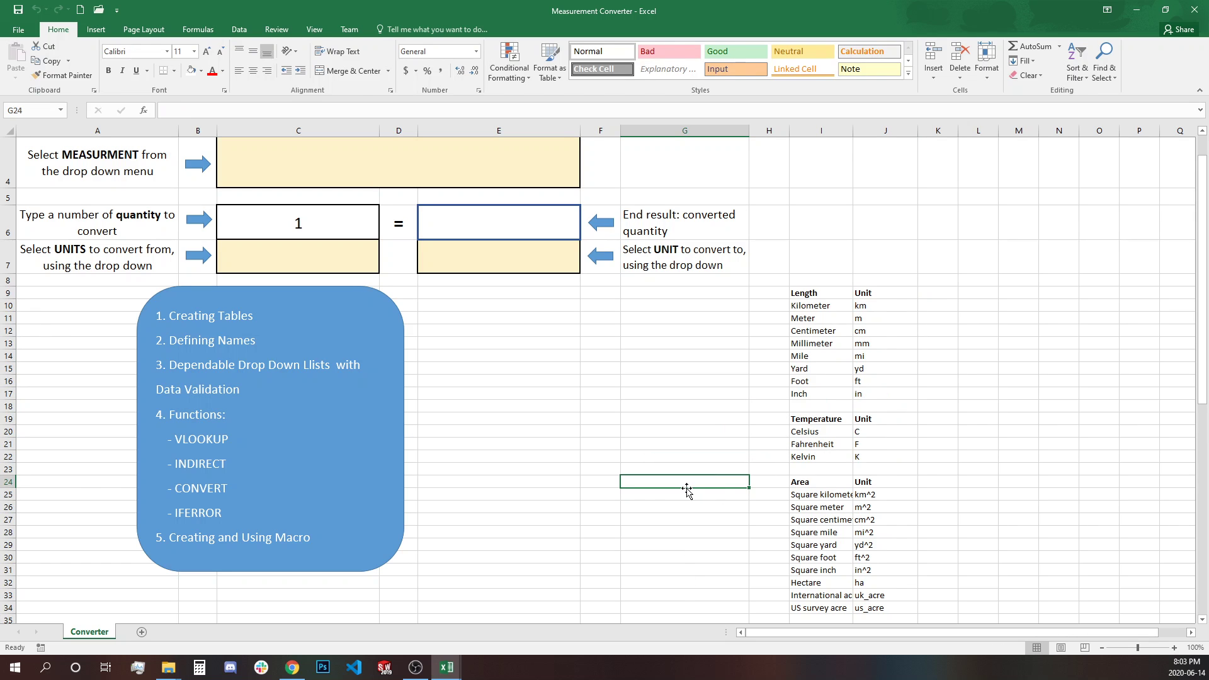
{"action": "left_click", "coordinate": [655, 331]}
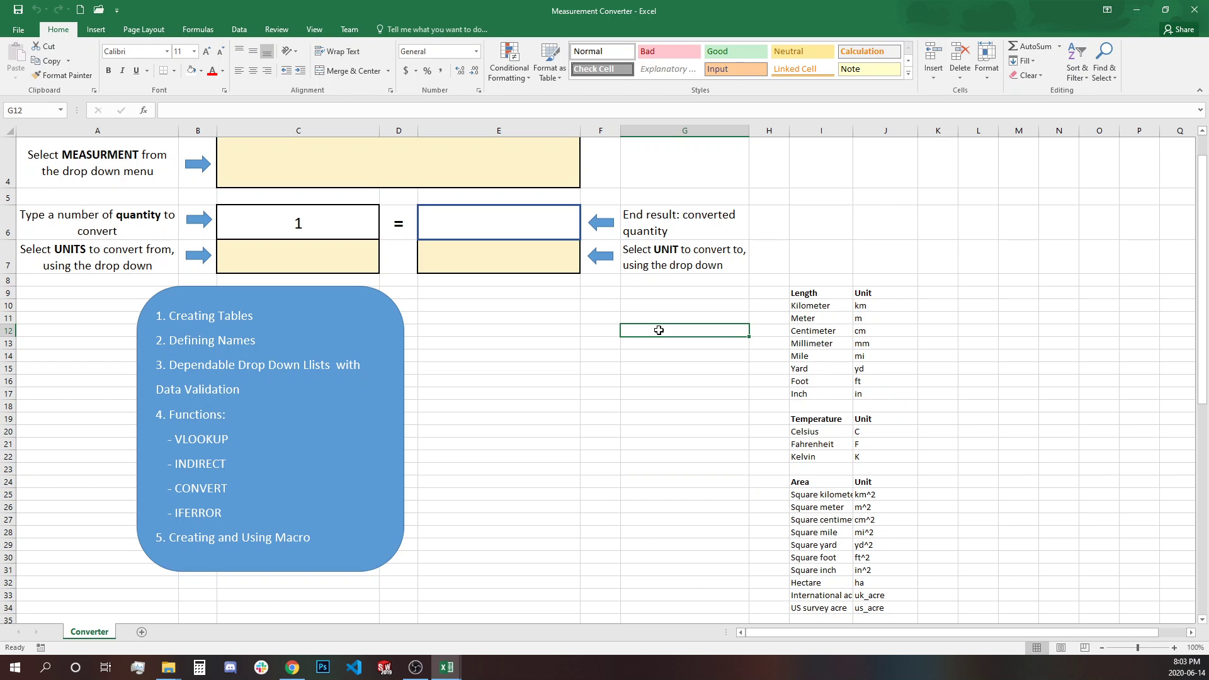
{"action": "type", "text": "="}
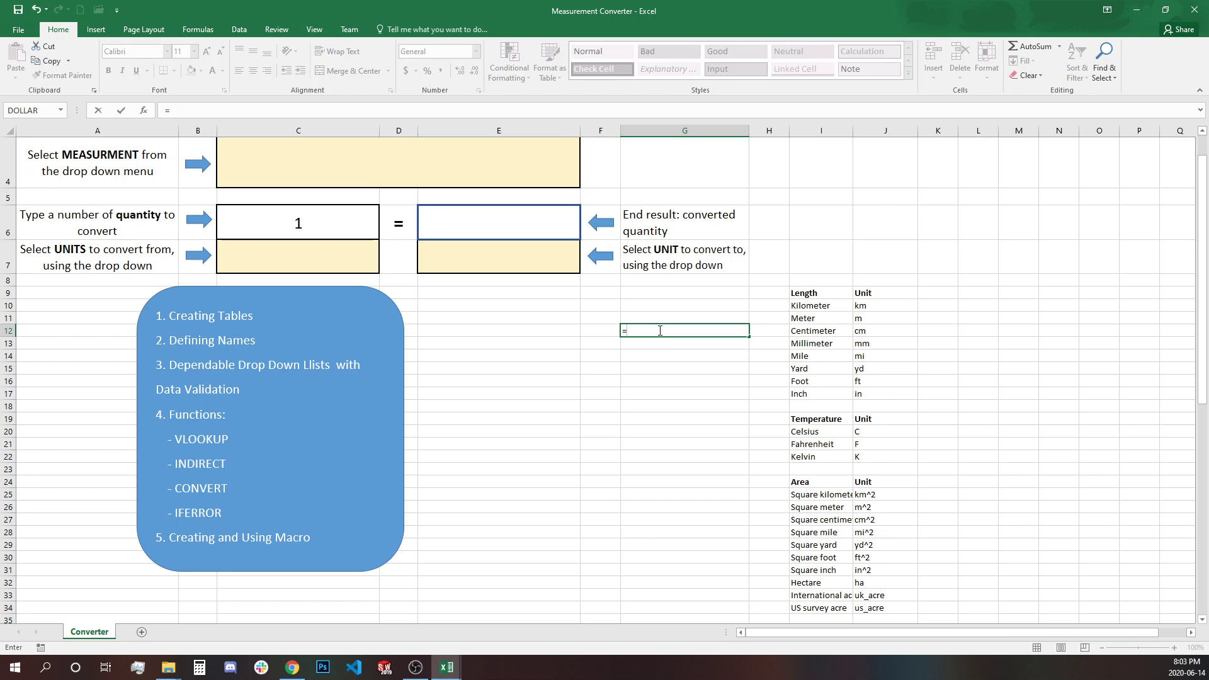
{"action": "type", "text": "conver"}
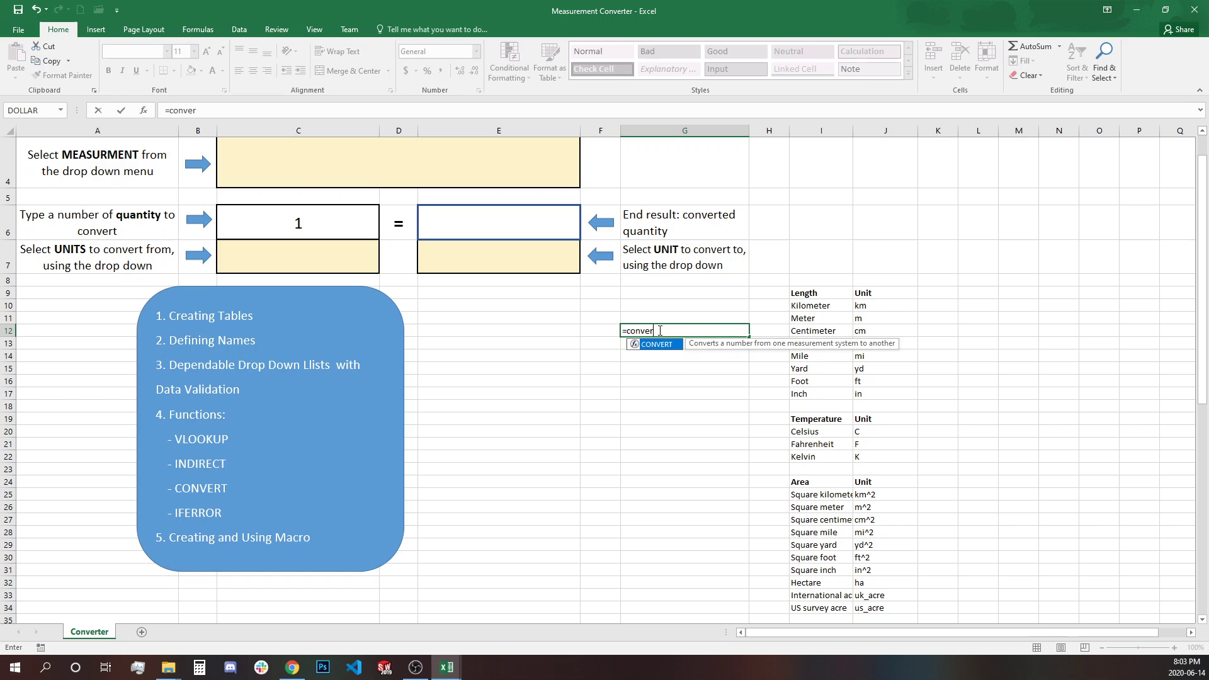
{"action": "key", "text": "Tab"}
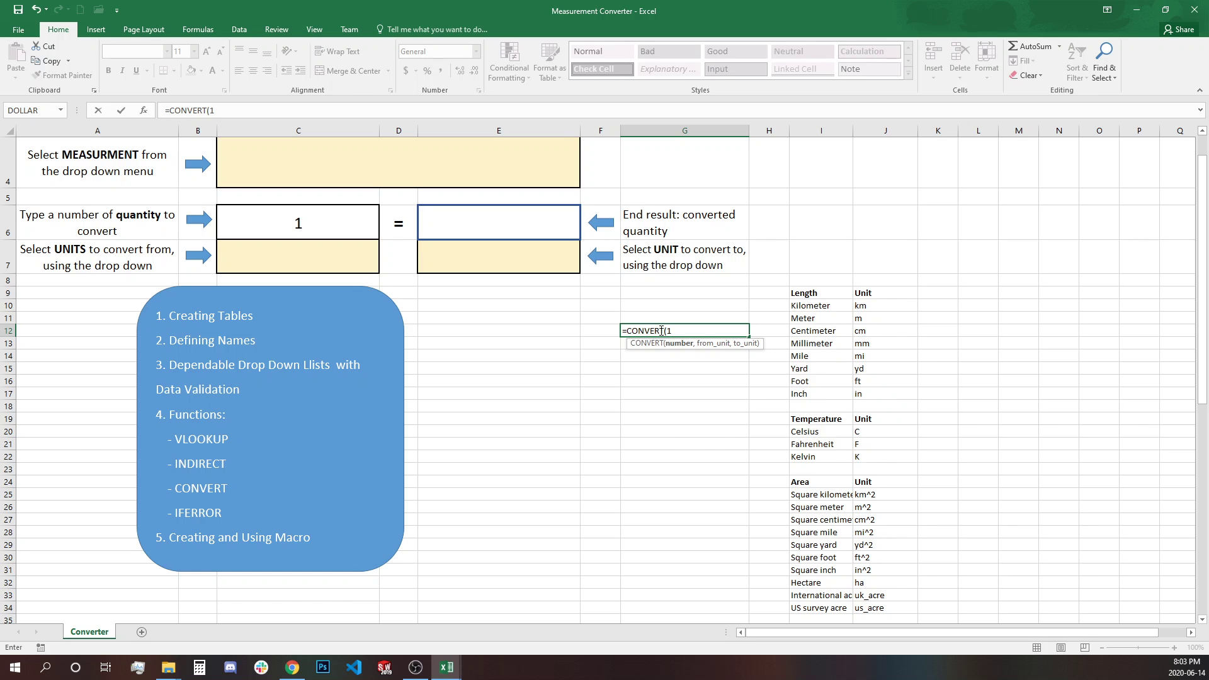
{"action": "type", "text": ","}
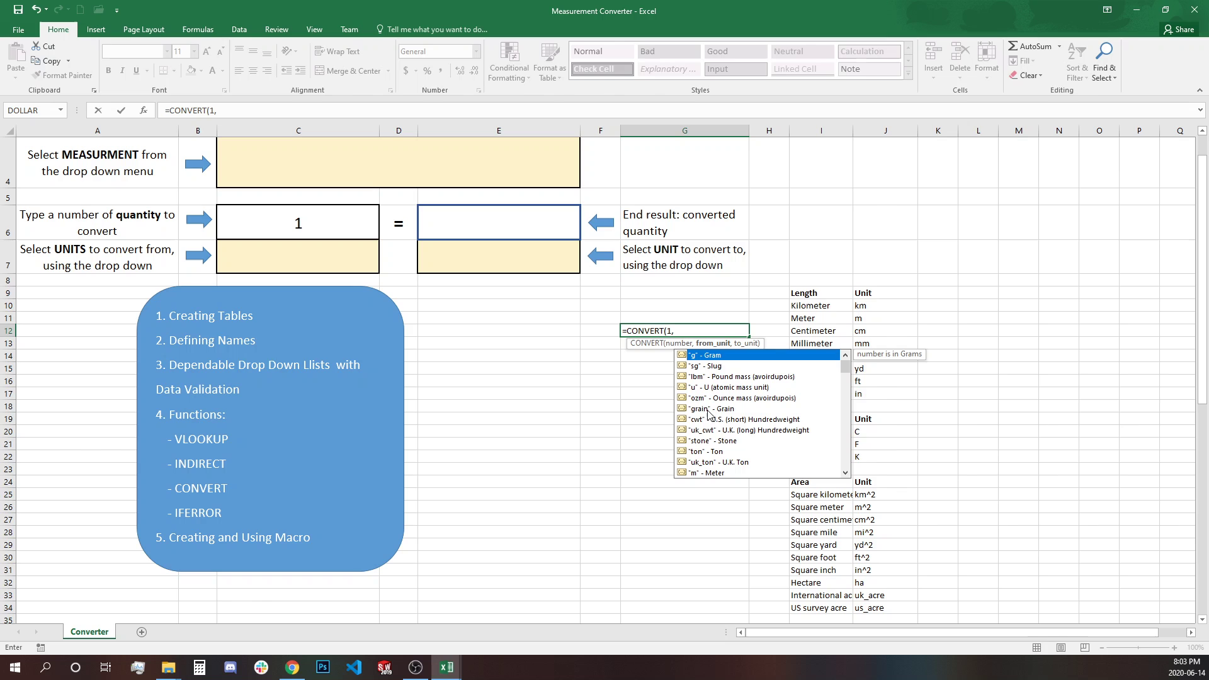
{"action": "left_click", "coordinate": [846, 474]}
{"action": "left_click", "coordinate": [846, 473]}
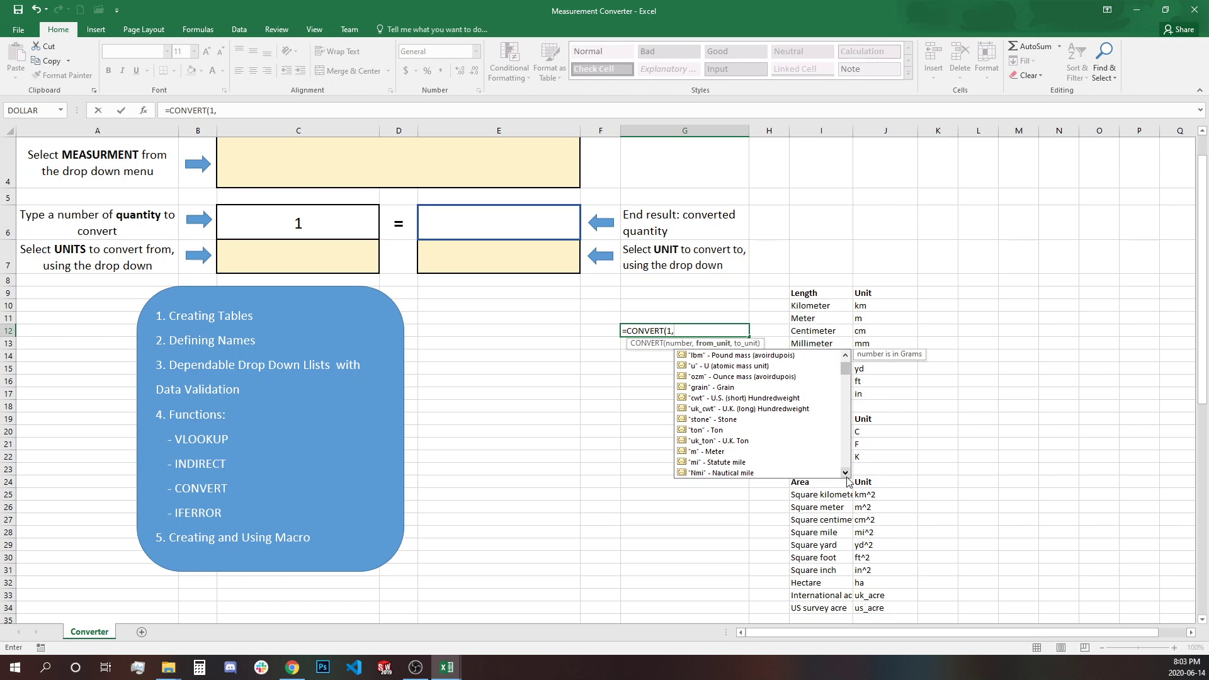
{"action": "left_click", "coordinate": [723, 452]}
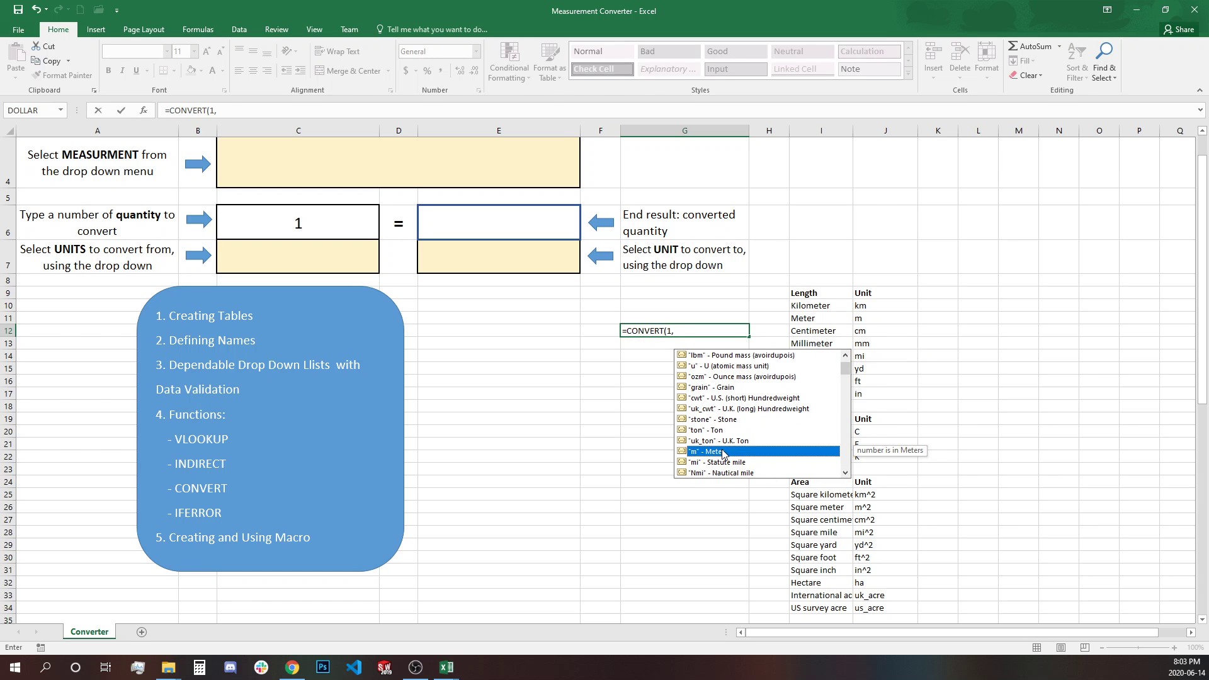
{"action": "double_click", "coordinate": [723, 452]}
{"action": "type", "text": ","}
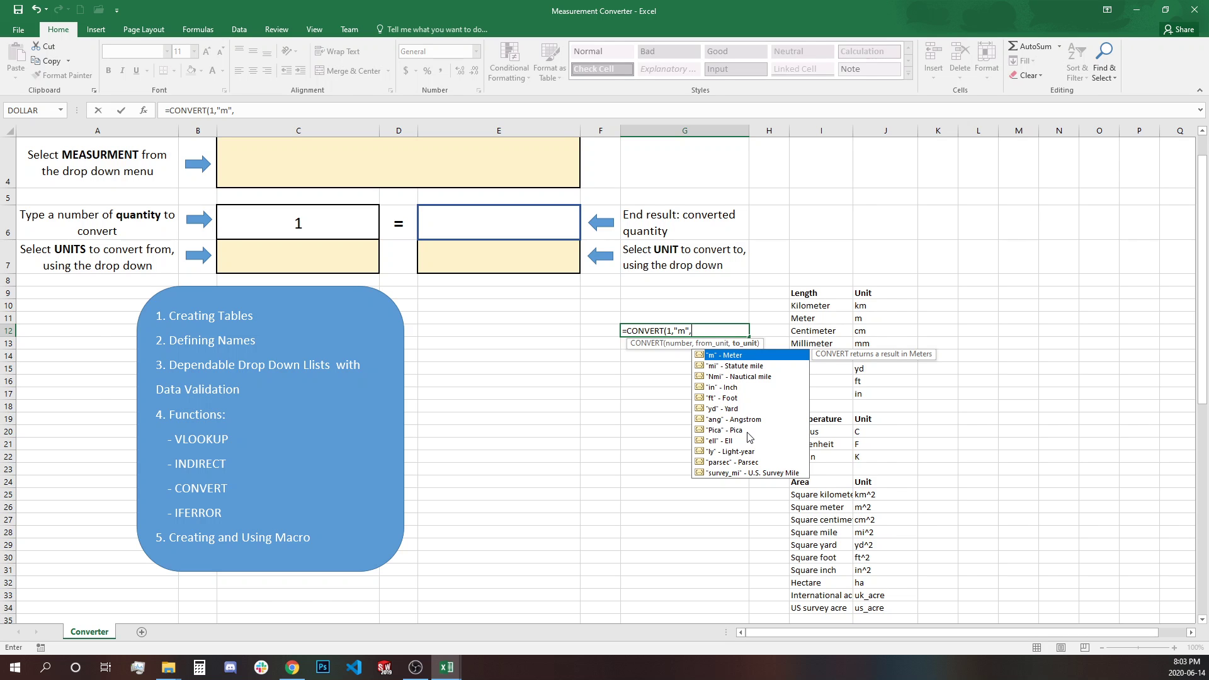
{"action": "scroll", "coordinate": [749, 437], "scroll_direction": "down", "scroll_amount": 4}
{"action": "scroll", "coordinate": [732, 334], "scroll_direction": "up", "scroll_amount": 4}
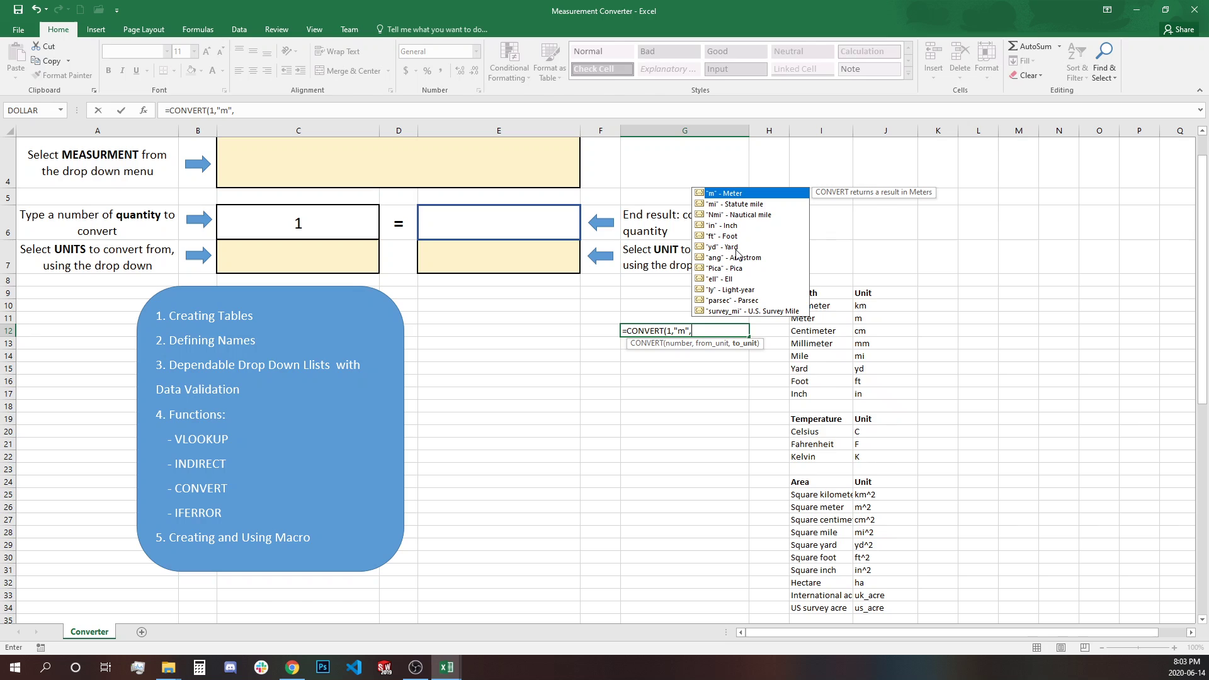
{"action": "left_click", "coordinate": [728, 227]}
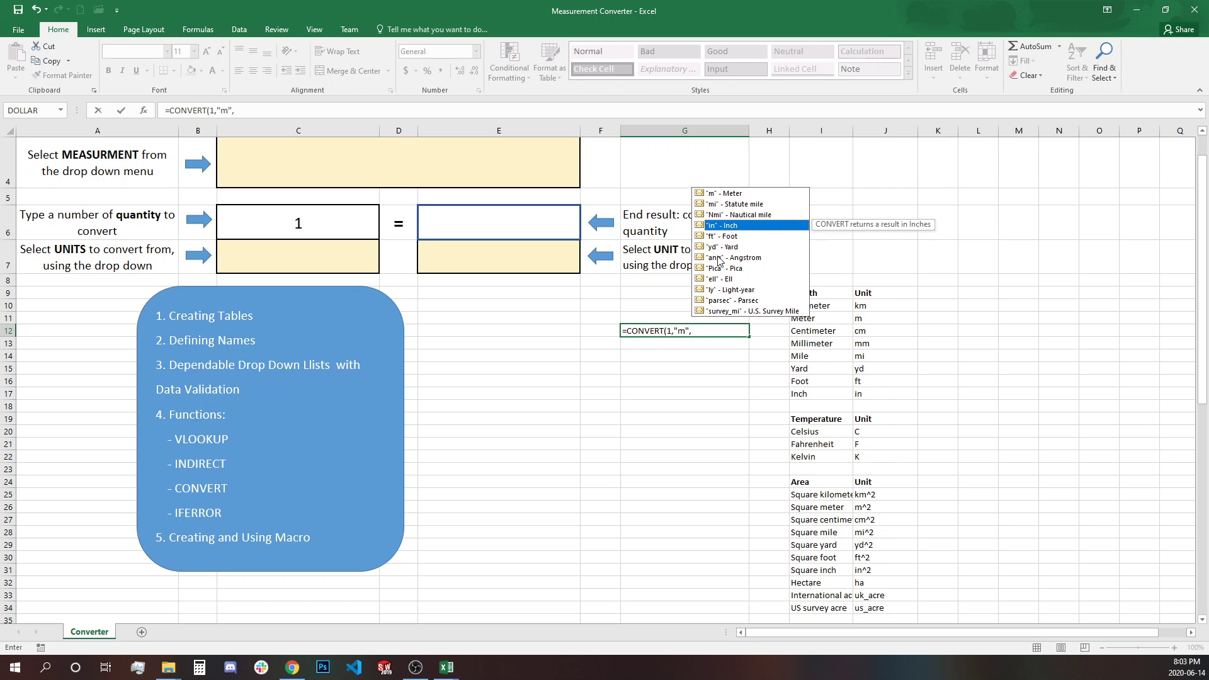
{"action": "double_click", "coordinate": [729, 227]}
{"action": "key", "text": "Return"}
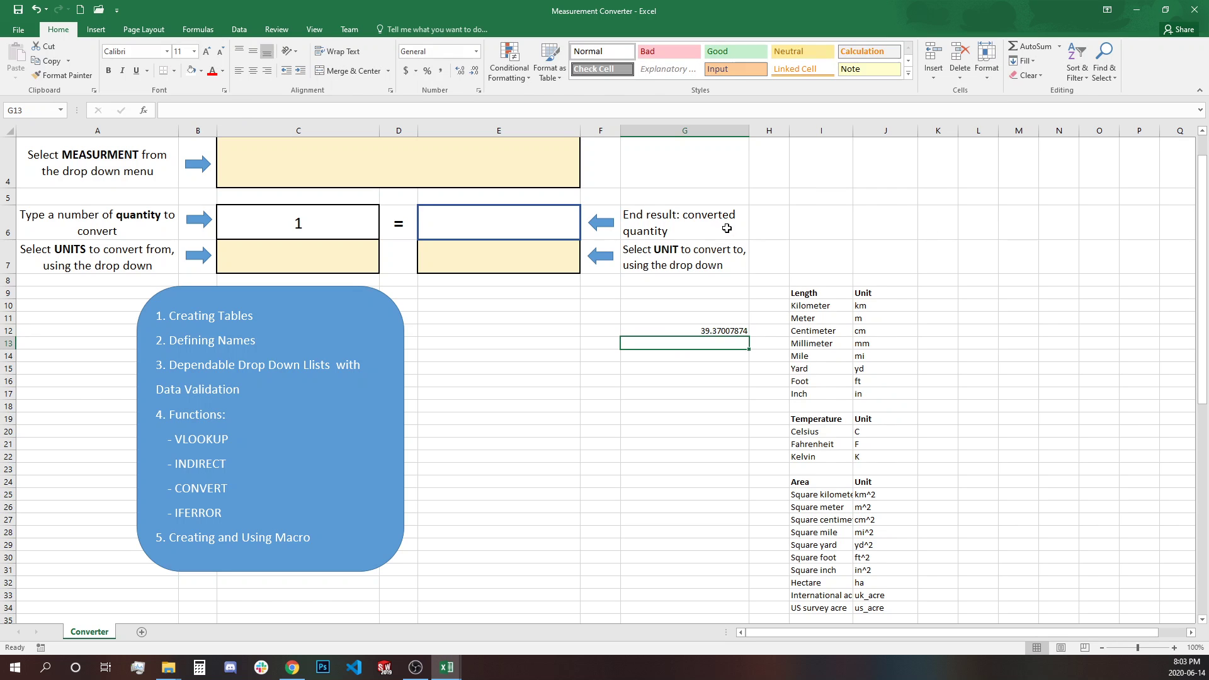
{"action": "left_click", "coordinate": [706, 332]}
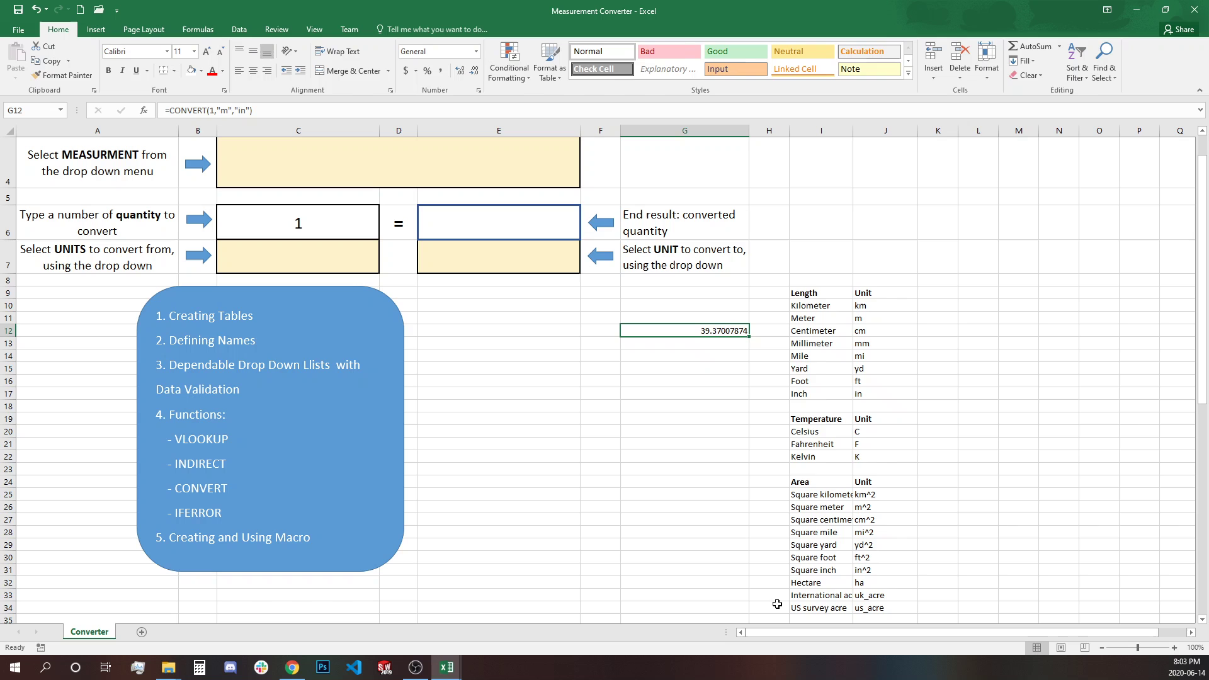
{"action": "scroll", "coordinate": [668, 394], "scroll_direction": "up", "scroll_amount": 1}
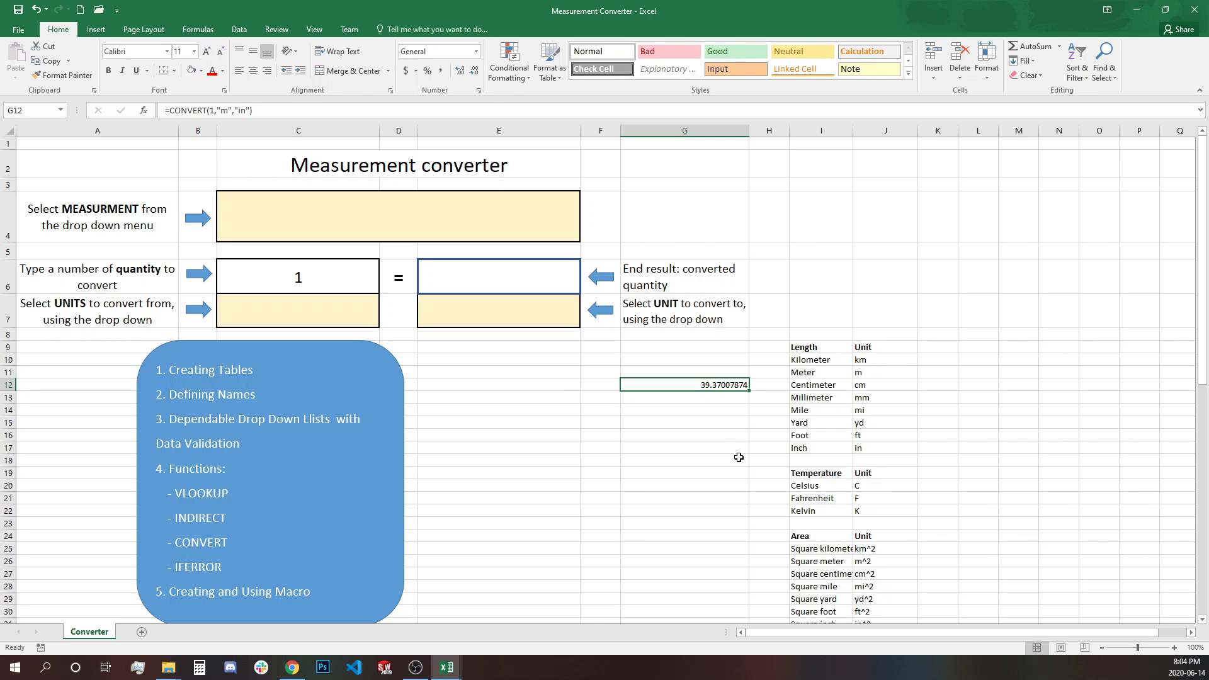
{"action": "key", "text": "Delete"}
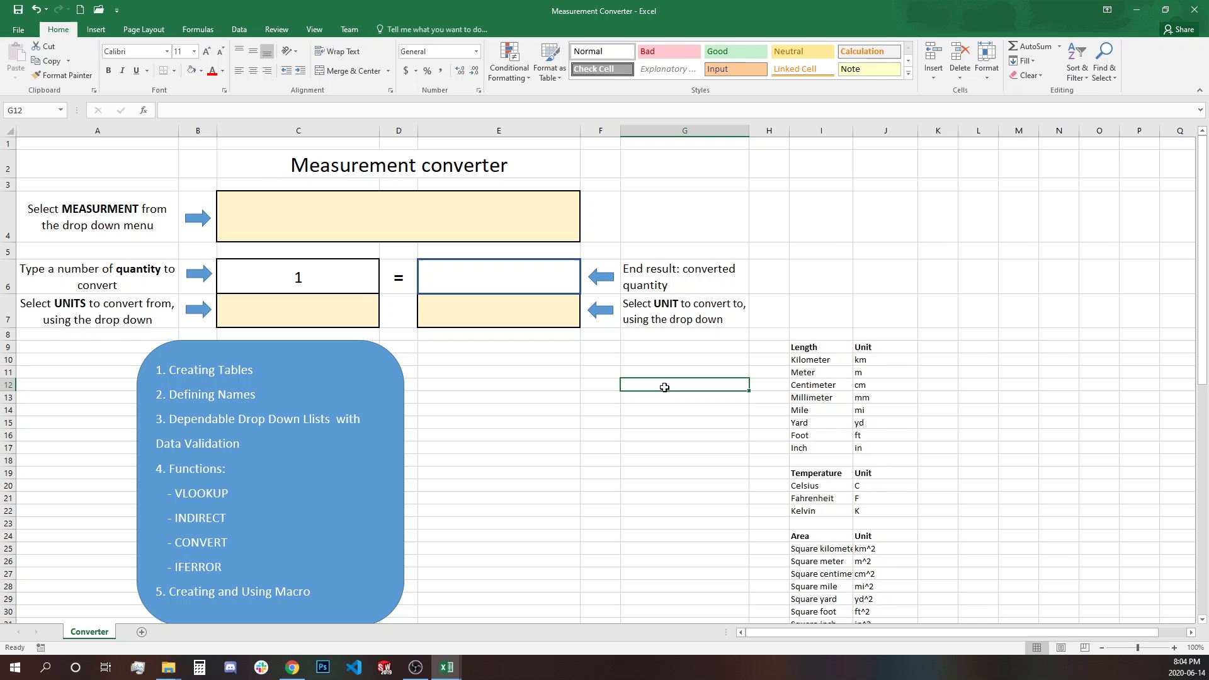
Step: Enter the heading Measurements in G10, followed by Length and Temperature
{"action": "left_click", "coordinate": [665, 366]}
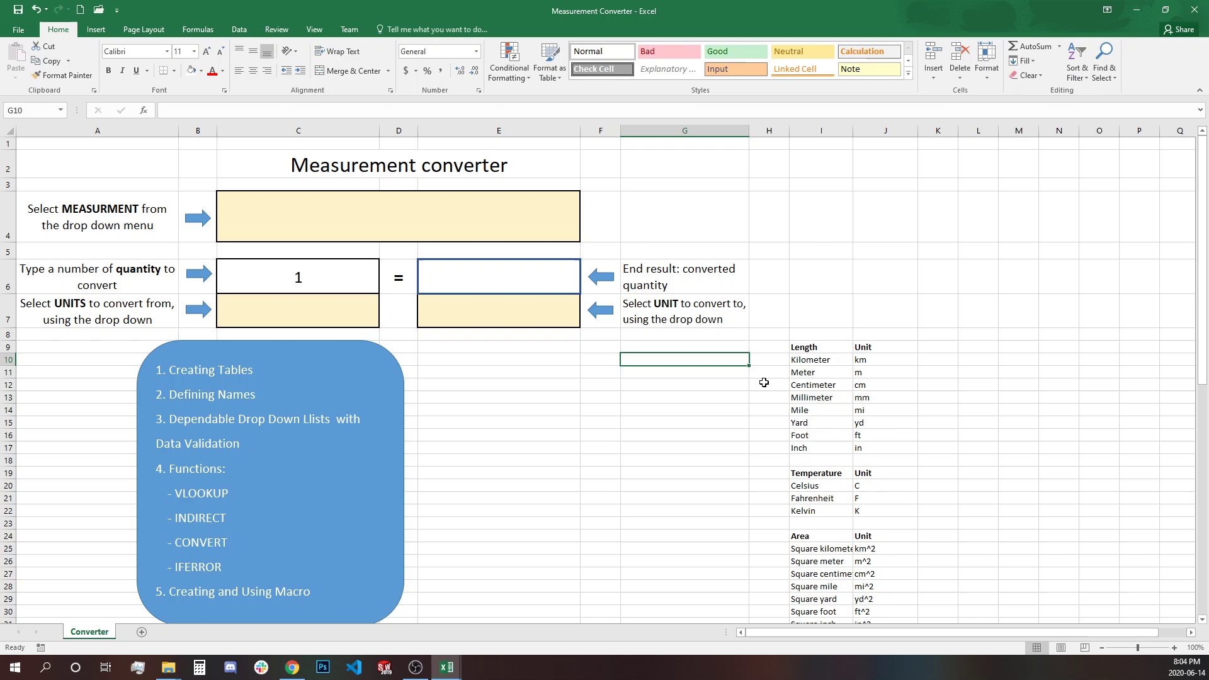
{"action": "type", "text": "Mea"}
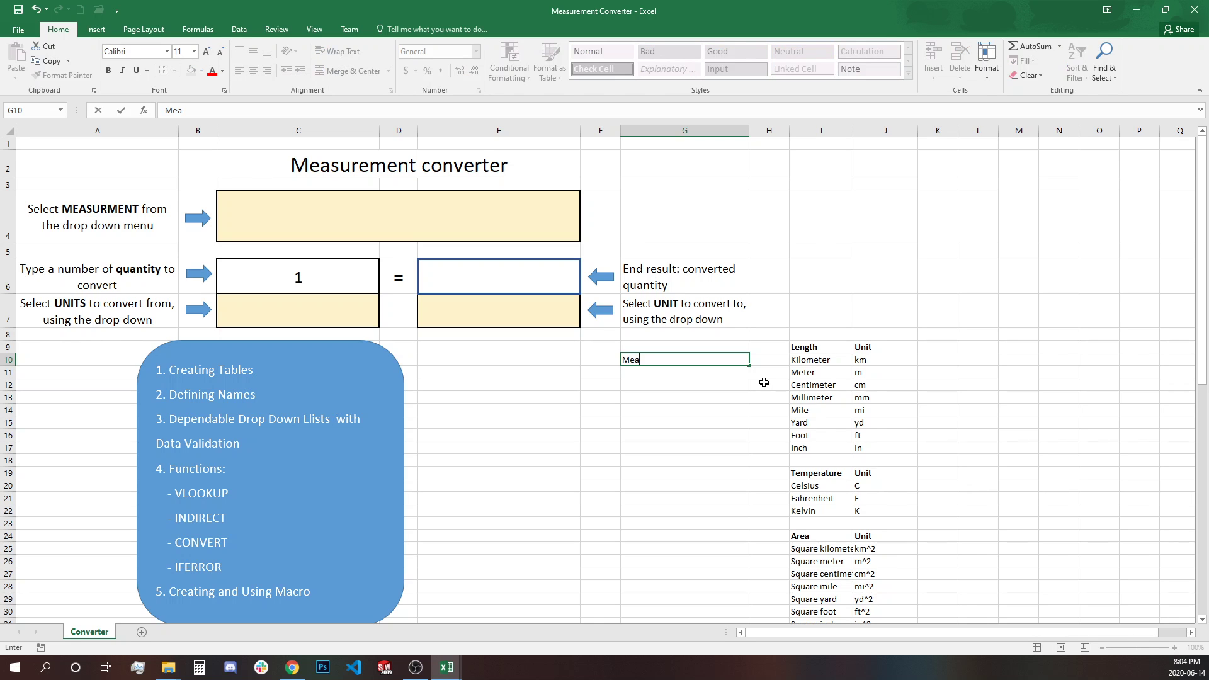
{"action": "type", "text": "surements"}
{"action": "left_click", "coordinate": [699, 373]}
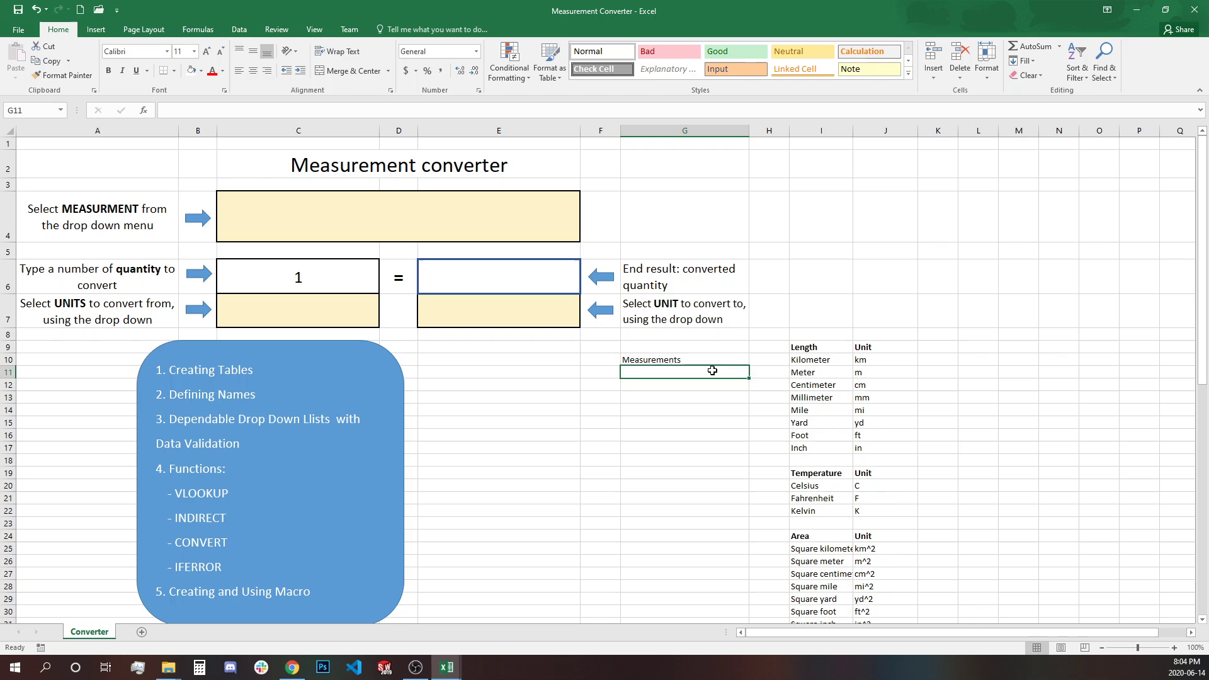
{"action": "type", "text": "Leng"}
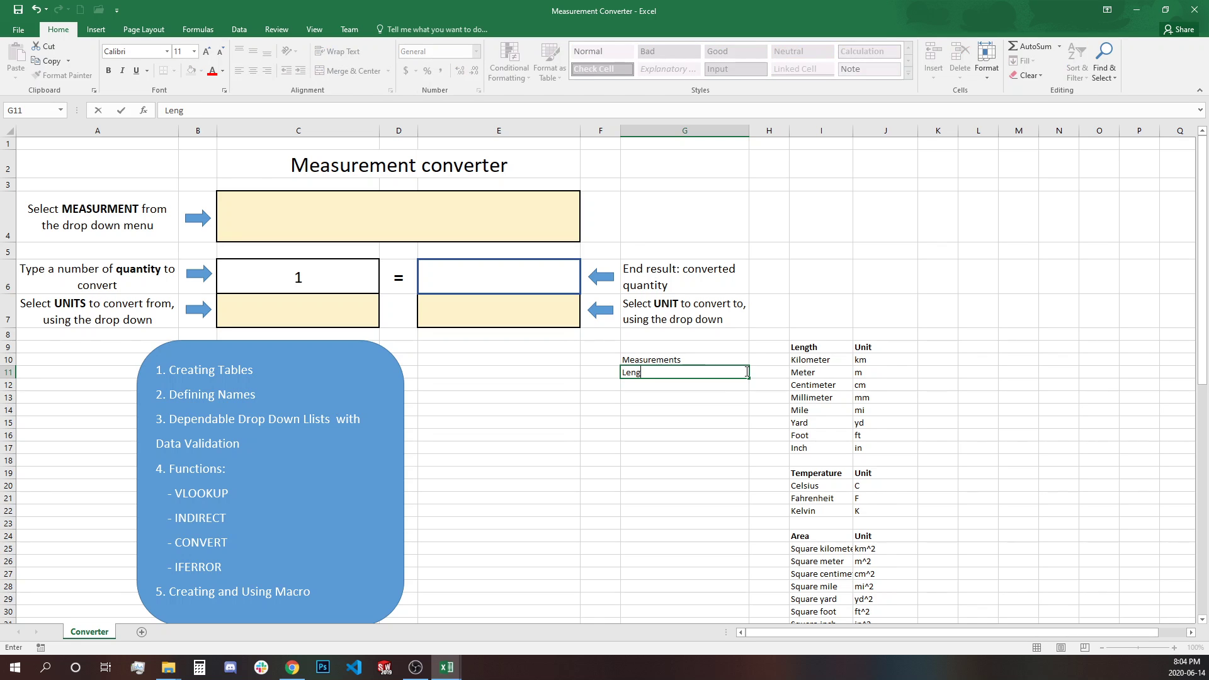
{"action": "type", "text": "th"}
{"action": "key", "text": "Return"}
{"action": "type", "text": "Te"}
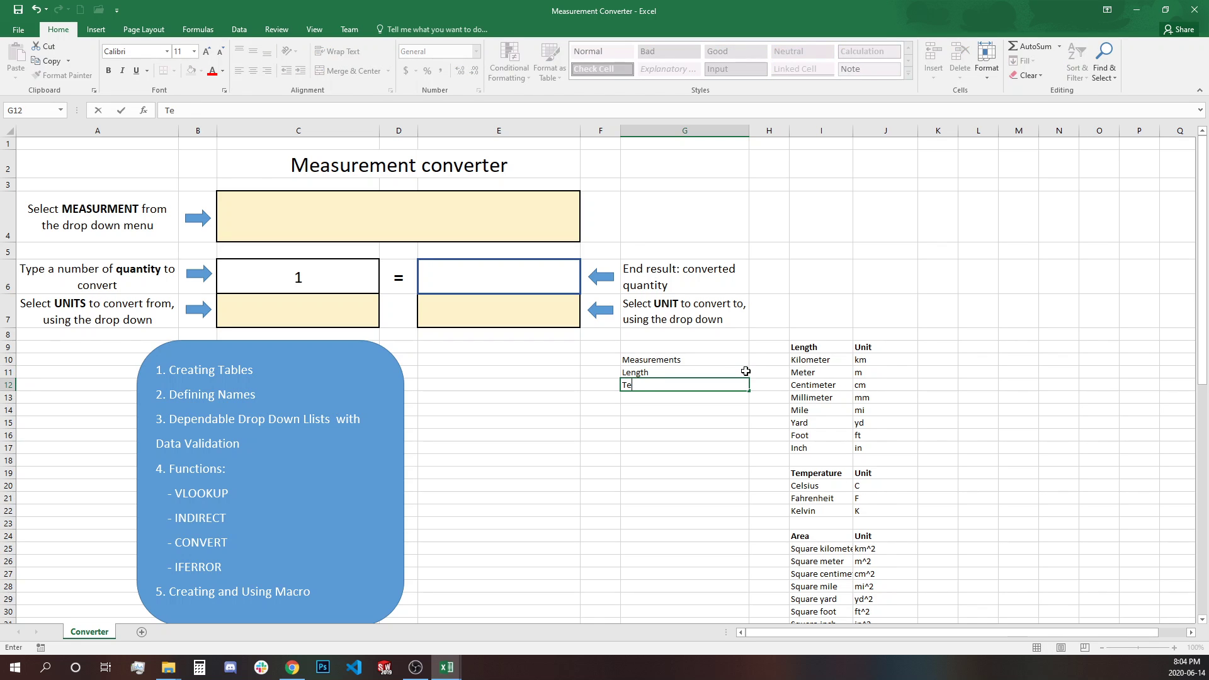
{"action": "type", "text": "mperature"}
{"action": "key", "text": "Return"}
Step: Add Area, Volume, Mass, Time and Speed below to complete the list
{"action": "type", "text": "Area"}
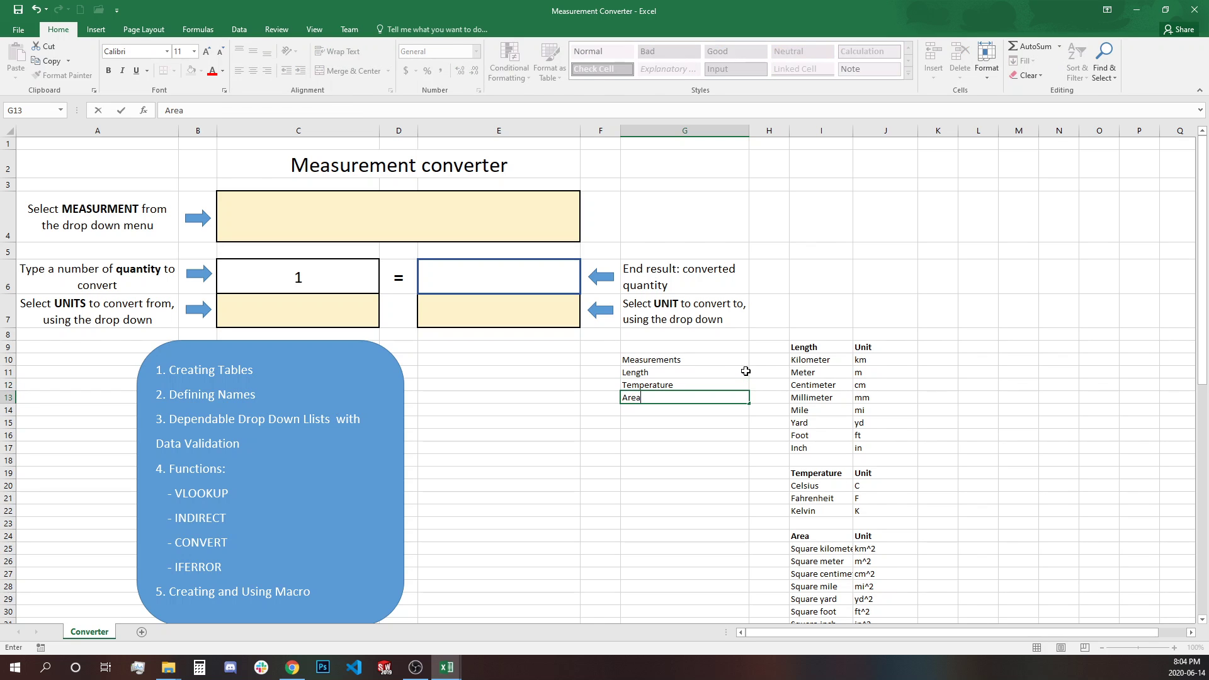
{"action": "key", "text": "Return"}
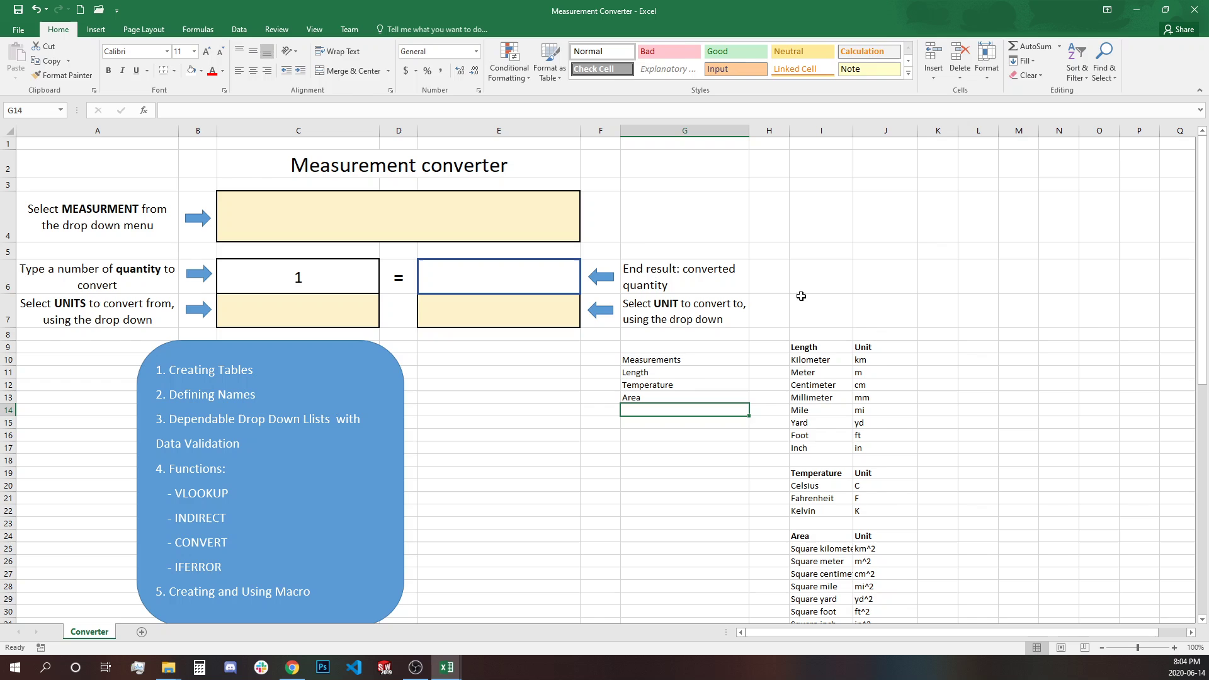
{"action": "type", "text": "Volume"}
{"action": "key", "text": "Return"}
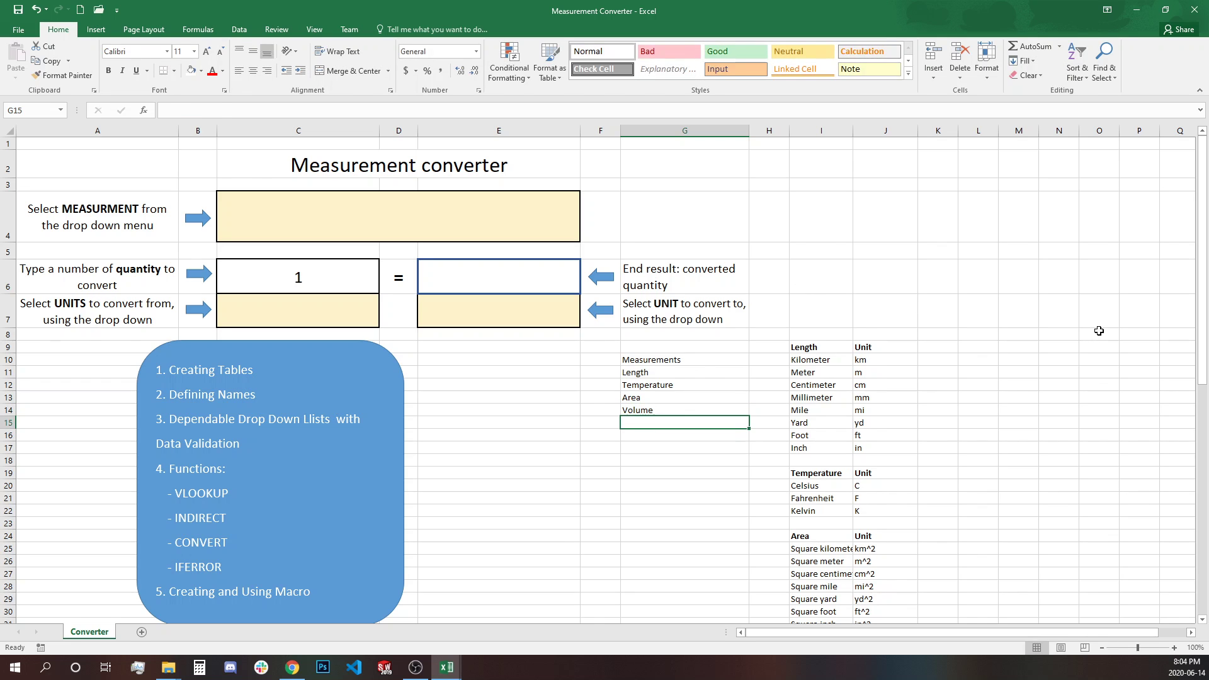
{"action": "type", "text": "Mass"}
{"action": "key", "text": "Return"}
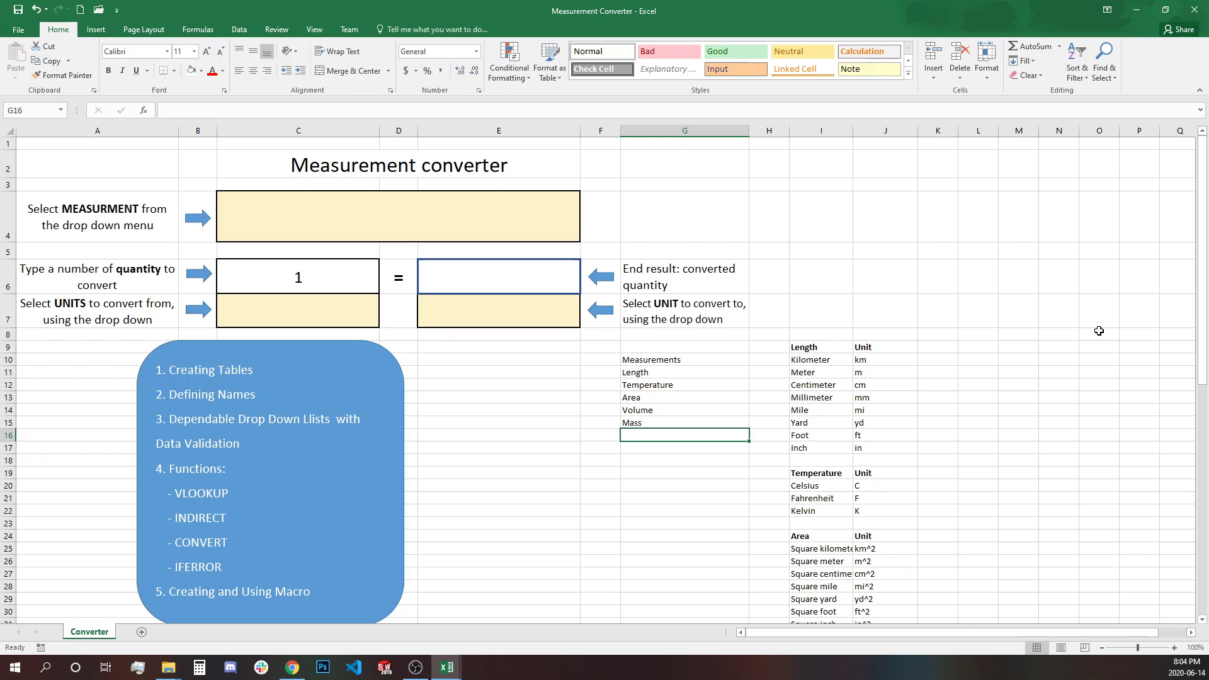
{"action": "type", "text": "Time"}
{"action": "key", "text": "Return"}
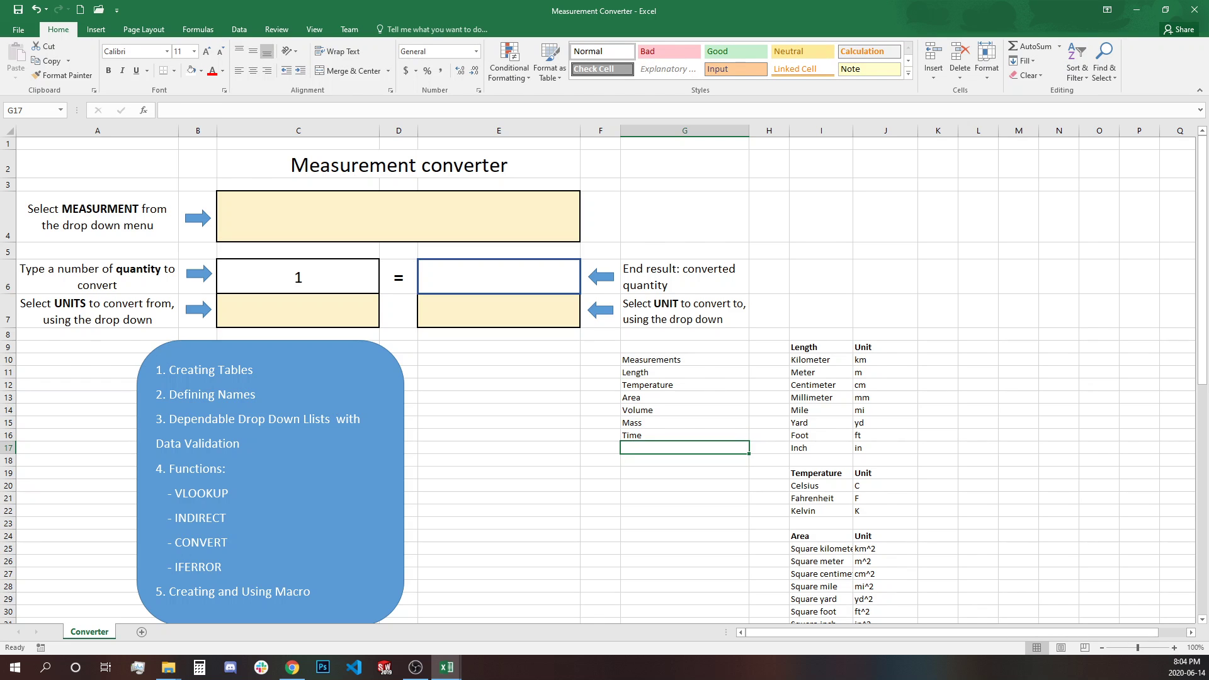
{"action": "left_click_drag", "start_coordinate": [1203, 352], "coordinate": [1204, 604]}
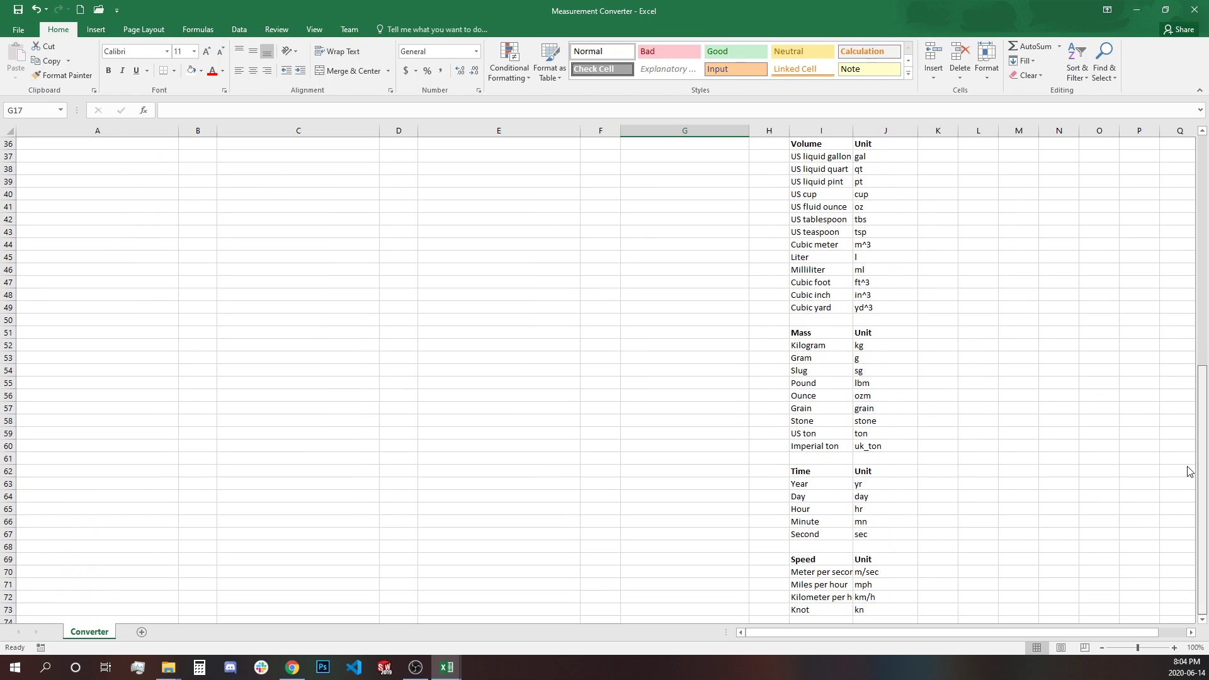
{"action": "left_click_drag", "start_coordinate": [1201, 471], "coordinate": [1202, 240]}
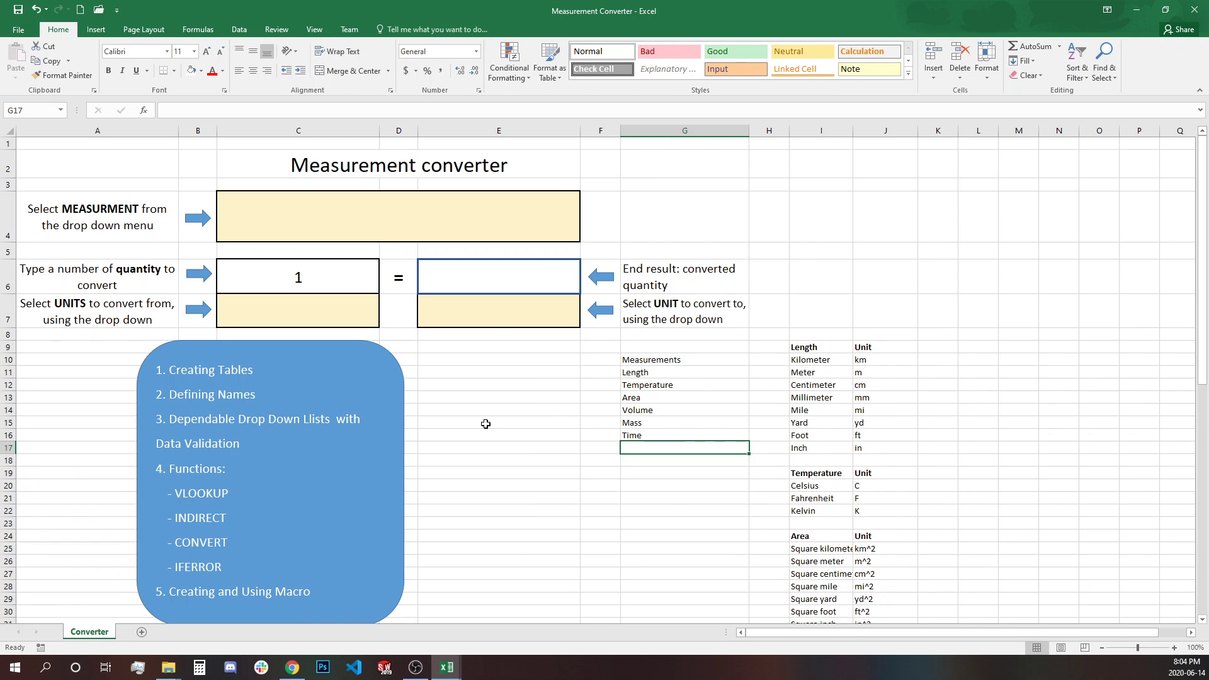
{"action": "type", "text": "Speed"}
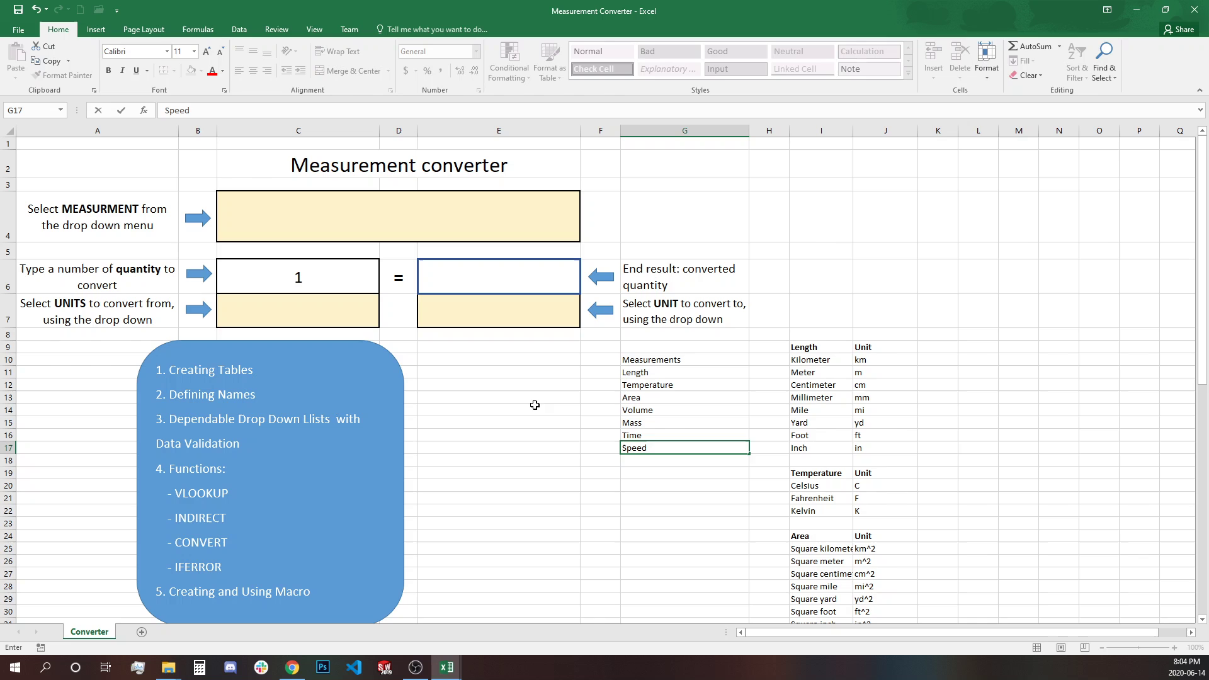
{"action": "left_click", "coordinate": [677, 396]}
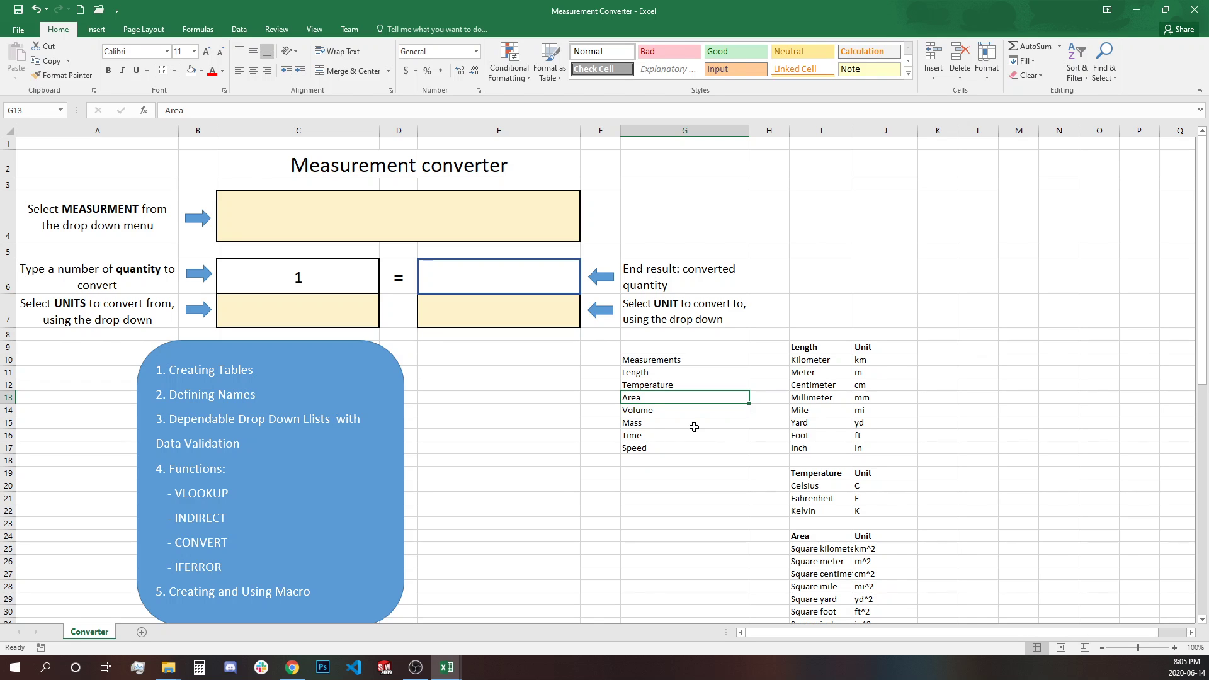
Step: Convert G10:G17 into a table with headers and name it tbl_Measurements
{"action": "key", "text": "ctrl+t"}
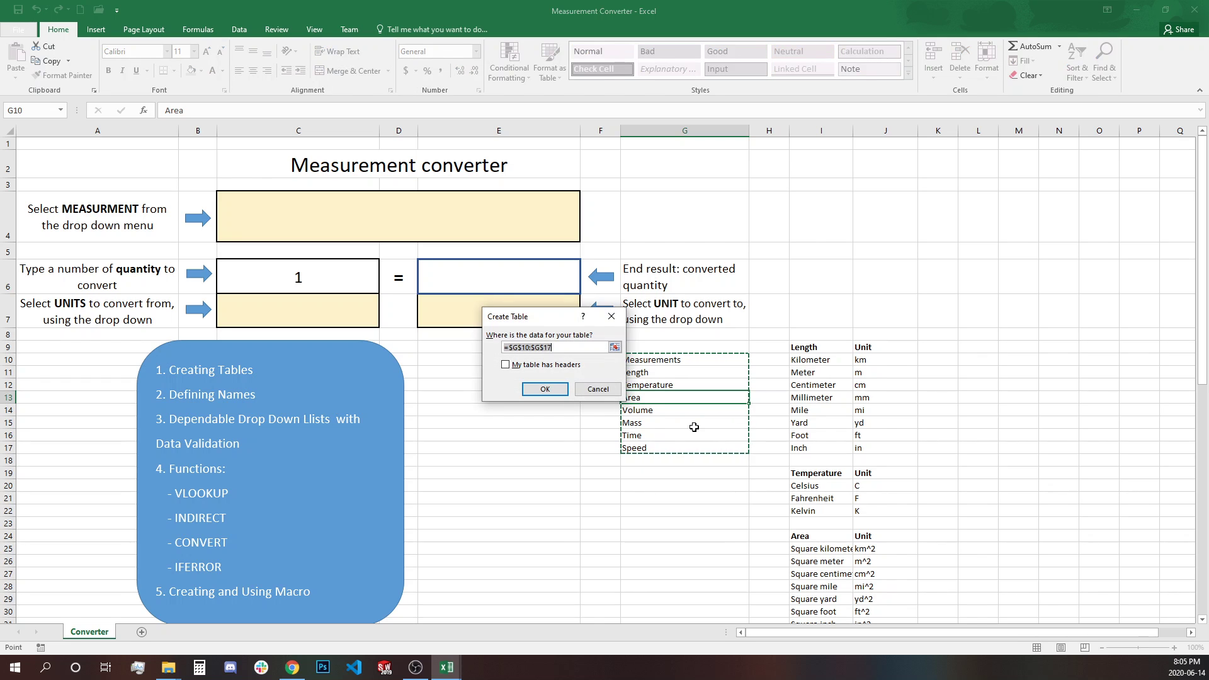
{"action": "left_click", "coordinate": [506, 365]}
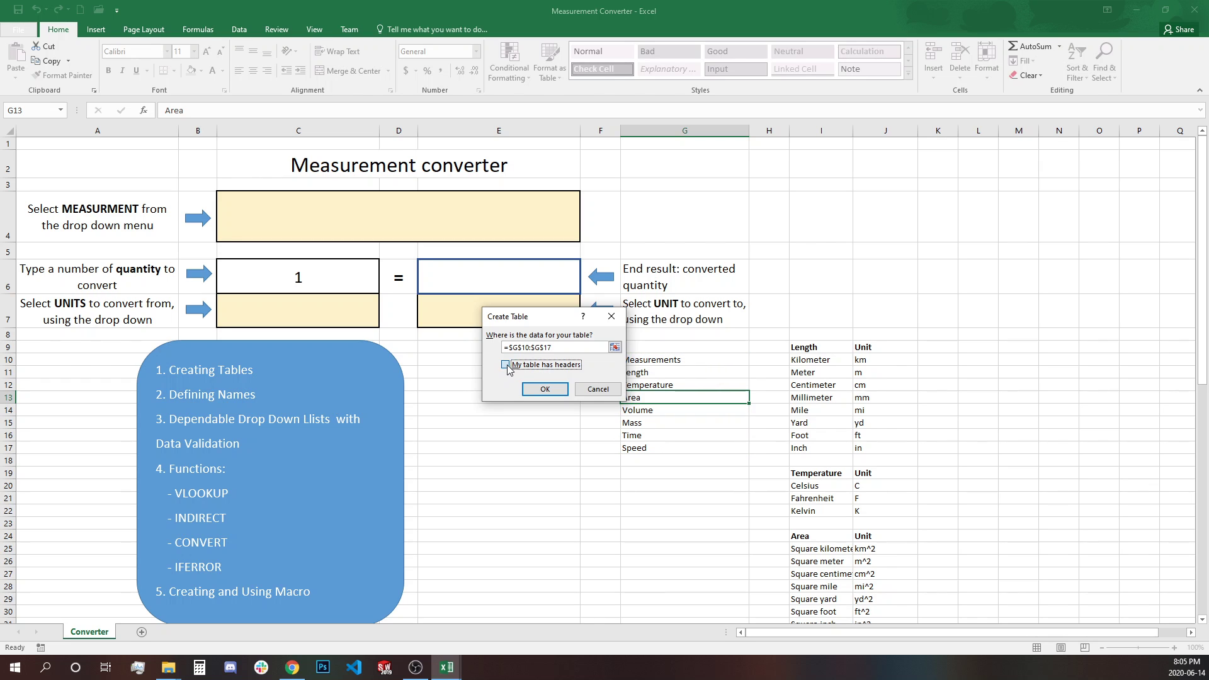
{"action": "left_click", "coordinate": [543, 389]}
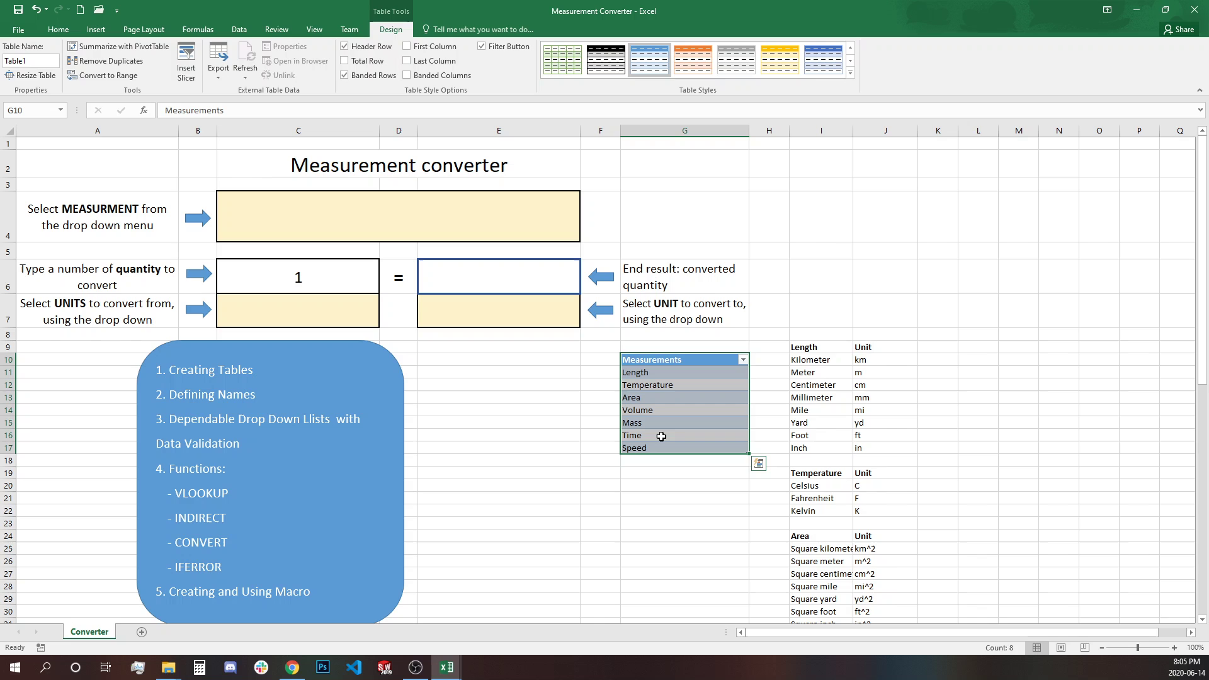
{"action": "left_click", "coordinate": [25, 61]}
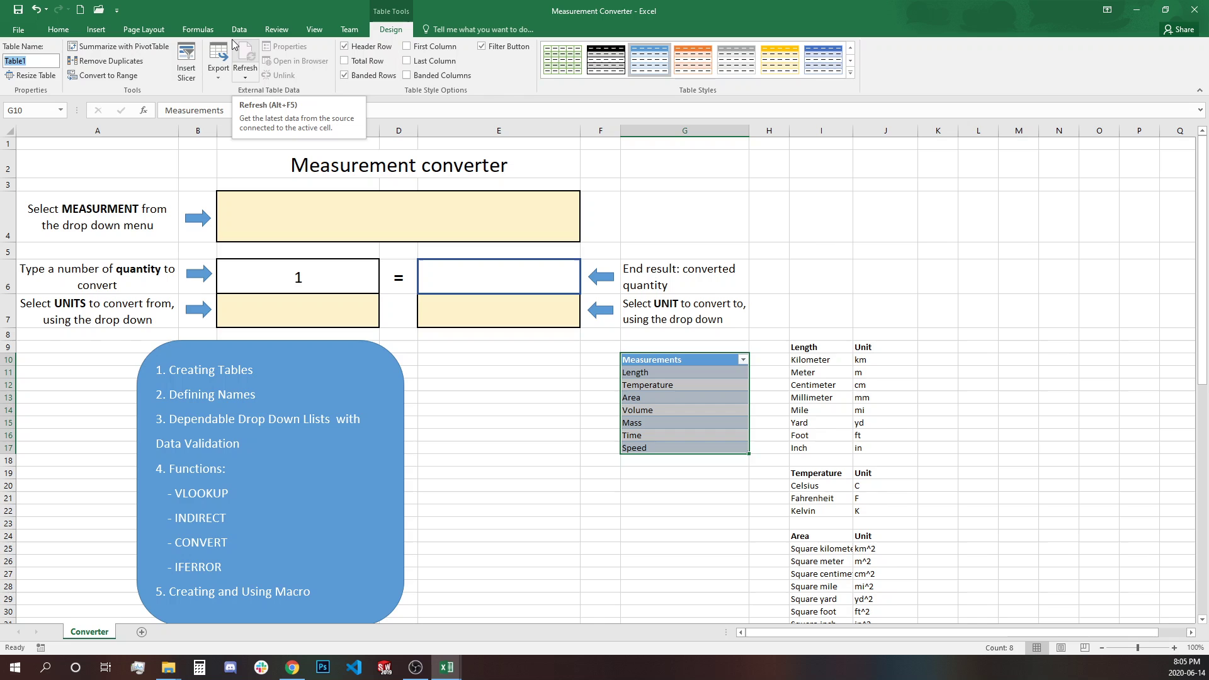
{"action": "type", "text": "tbl_M"}
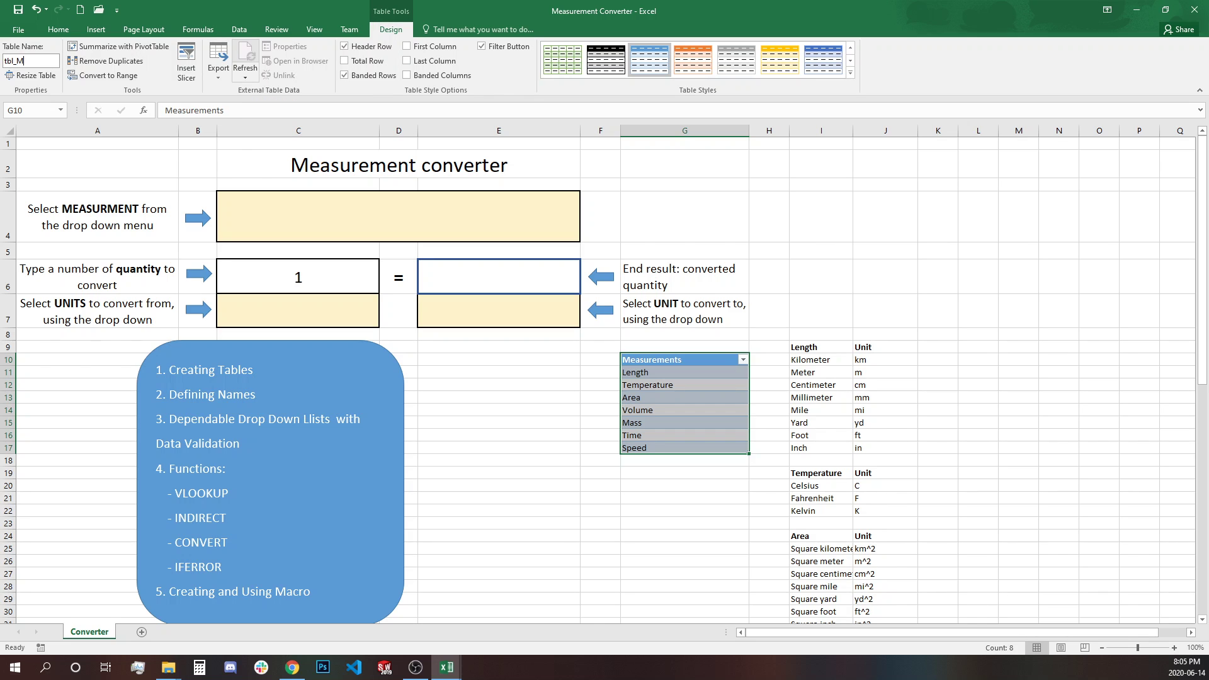
{"action": "type", "text": "easurements"}
{"action": "key", "text": "Return"}
{"action": "left_click", "coordinate": [704, 480]}
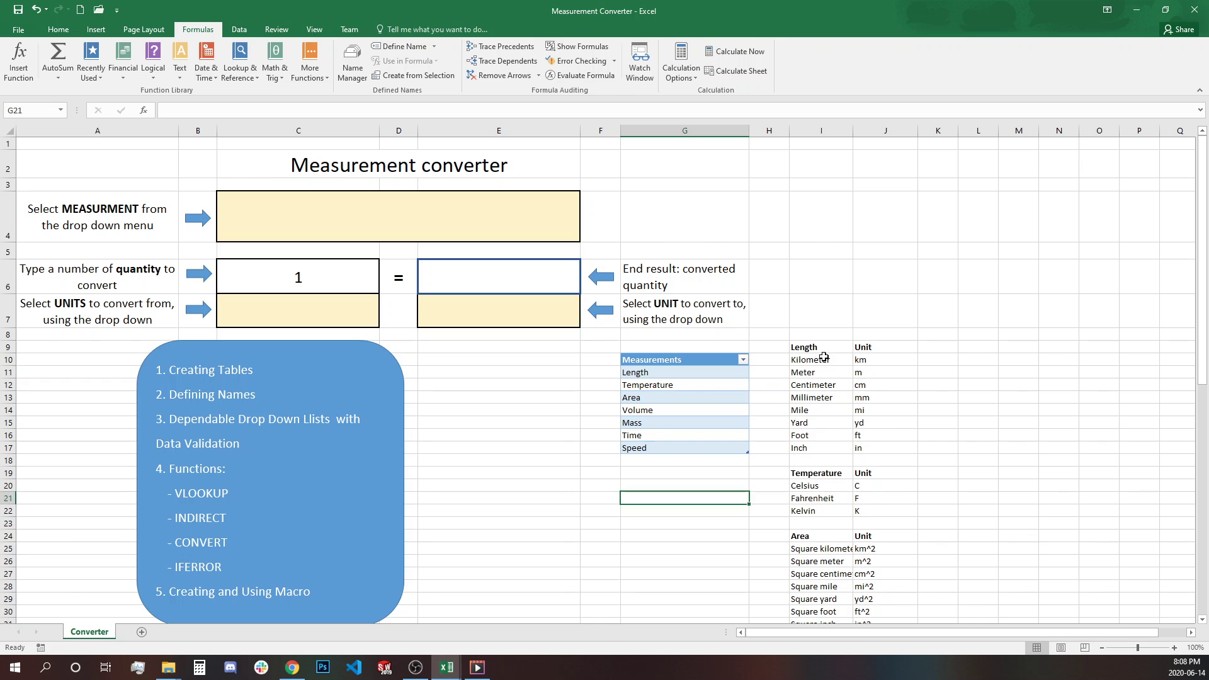
Step: Name the length units Kilometer to Inch in column I 'Length'
{"action": "left_click_drag", "start_coordinate": [825, 361], "coordinate": [830, 444]}
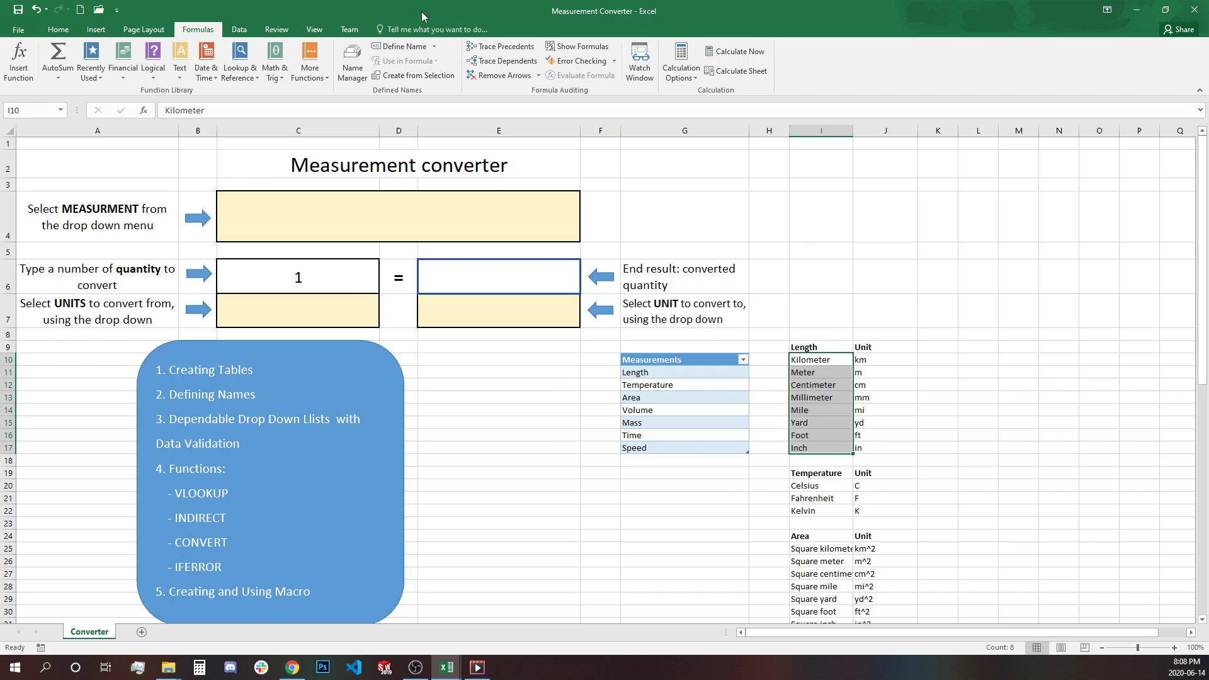
{"action": "left_click", "coordinate": [418, 46]}
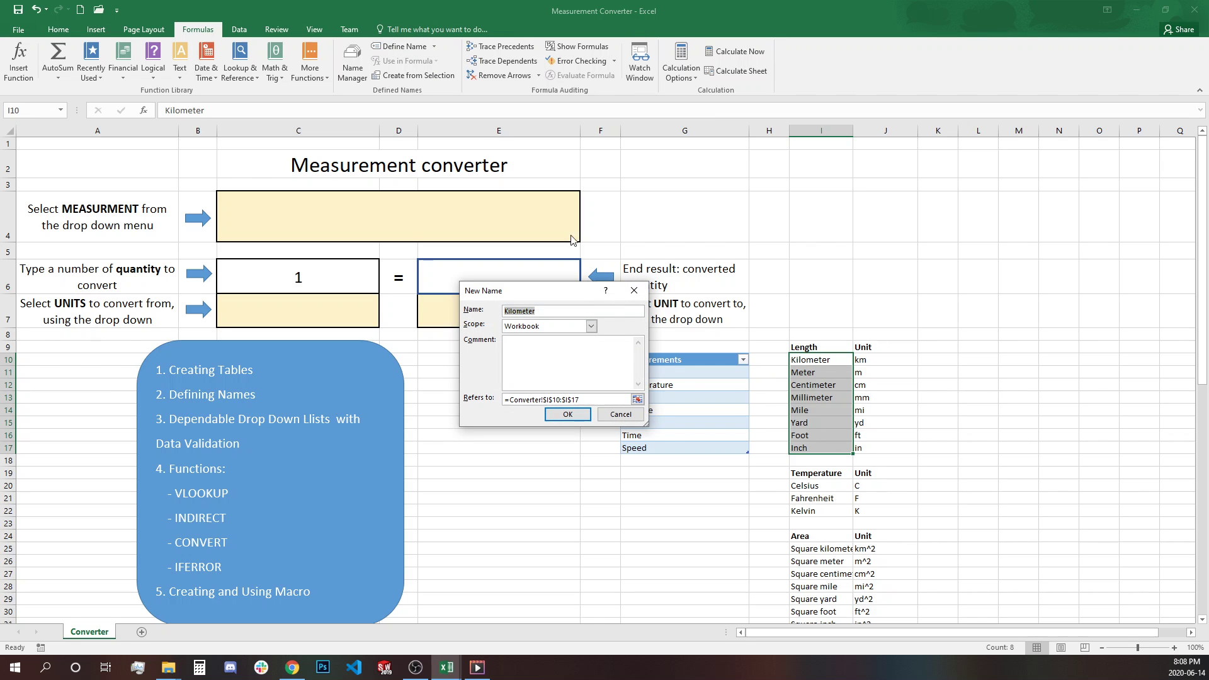
{"action": "left_click", "coordinate": [556, 310]}
{"action": "left_click_drag", "start_coordinate": [556, 310], "coordinate": [501, 304]}
{"action": "type", "text": "Length"}
{"action": "left_click", "coordinate": [568, 414]}
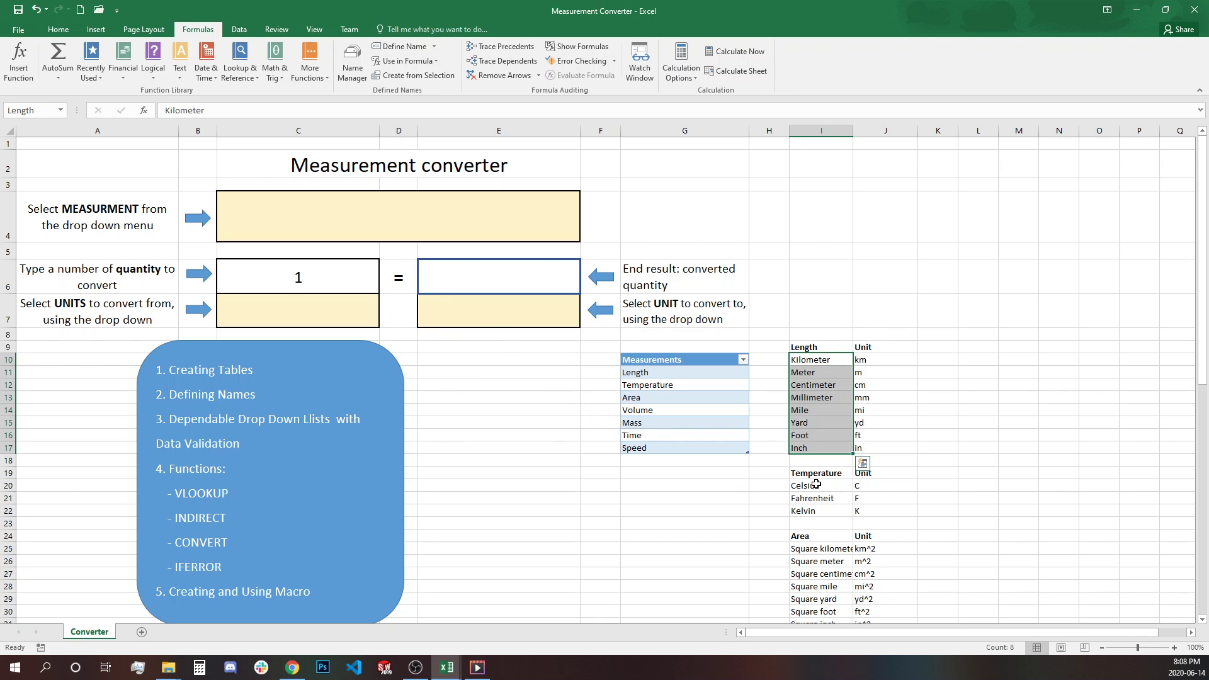
Step: Name the Celsius-to-Kelvin range I20:I22 'Temperature'
{"action": "left_click_drag", "start_coordinate": [827, 491], "coordinate": [819, 511]}
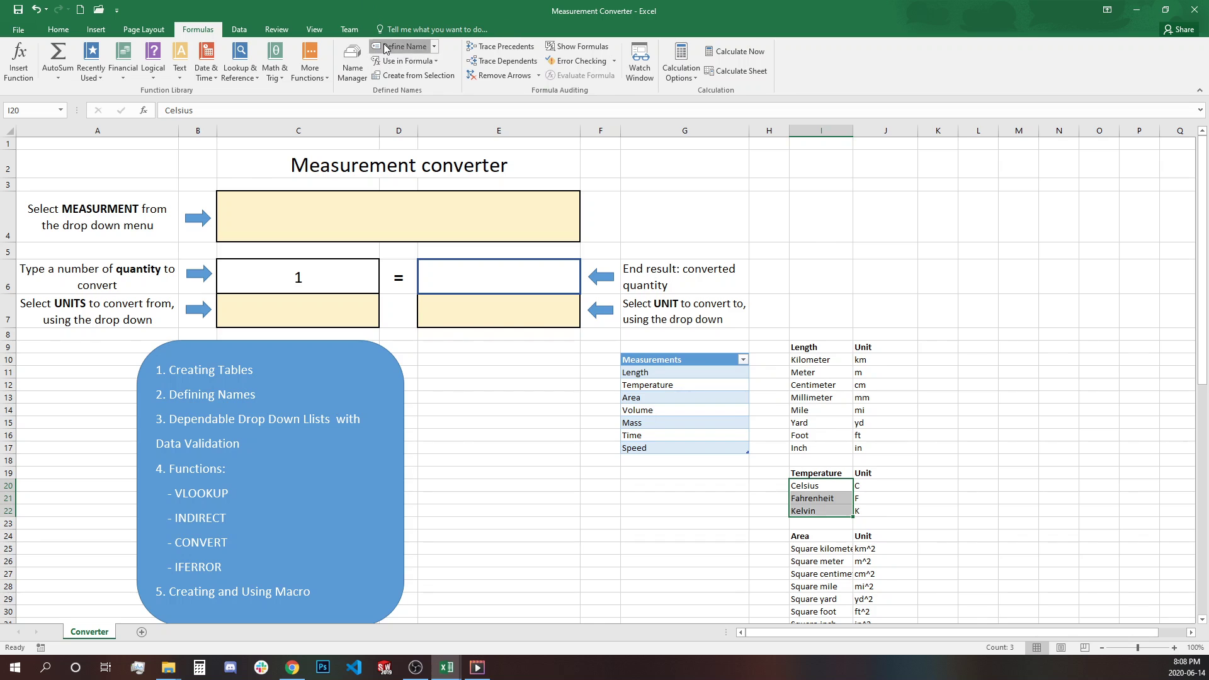
{"action": "left_click", "coordinate": [403, 46]}
{"action": "type", "text": "Tempe"}
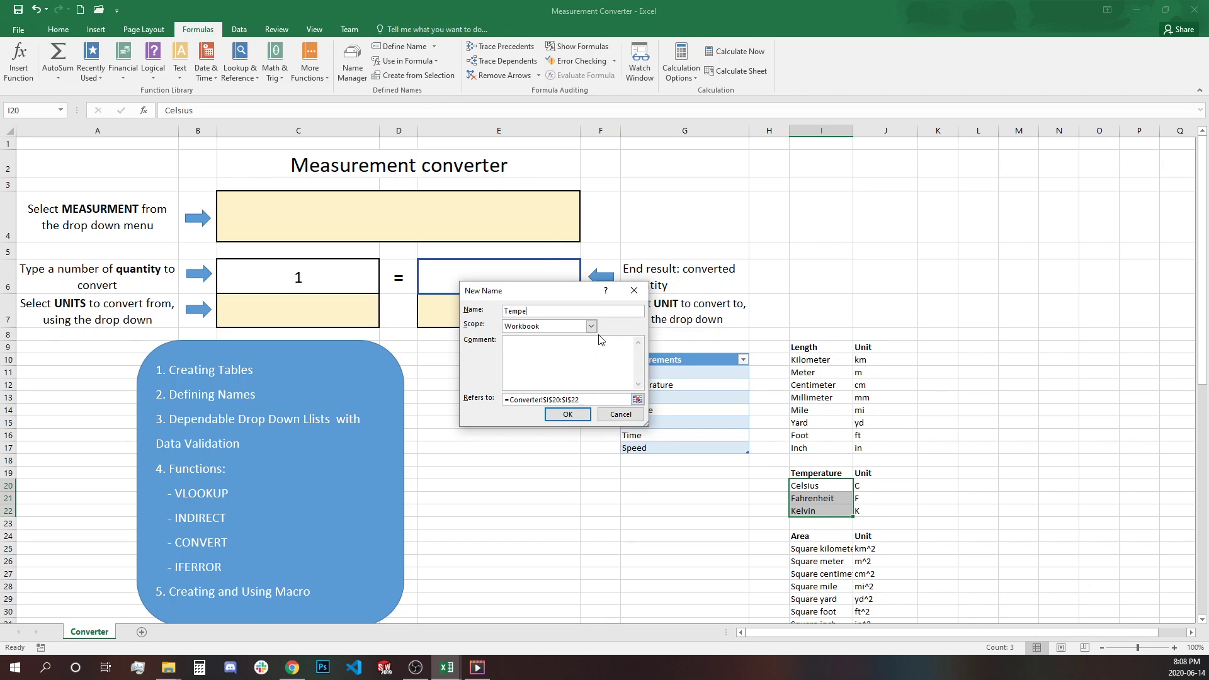
{"action": "type", "text": "rature"}
{"action": "left_click", "coordinate": [568, 414]}
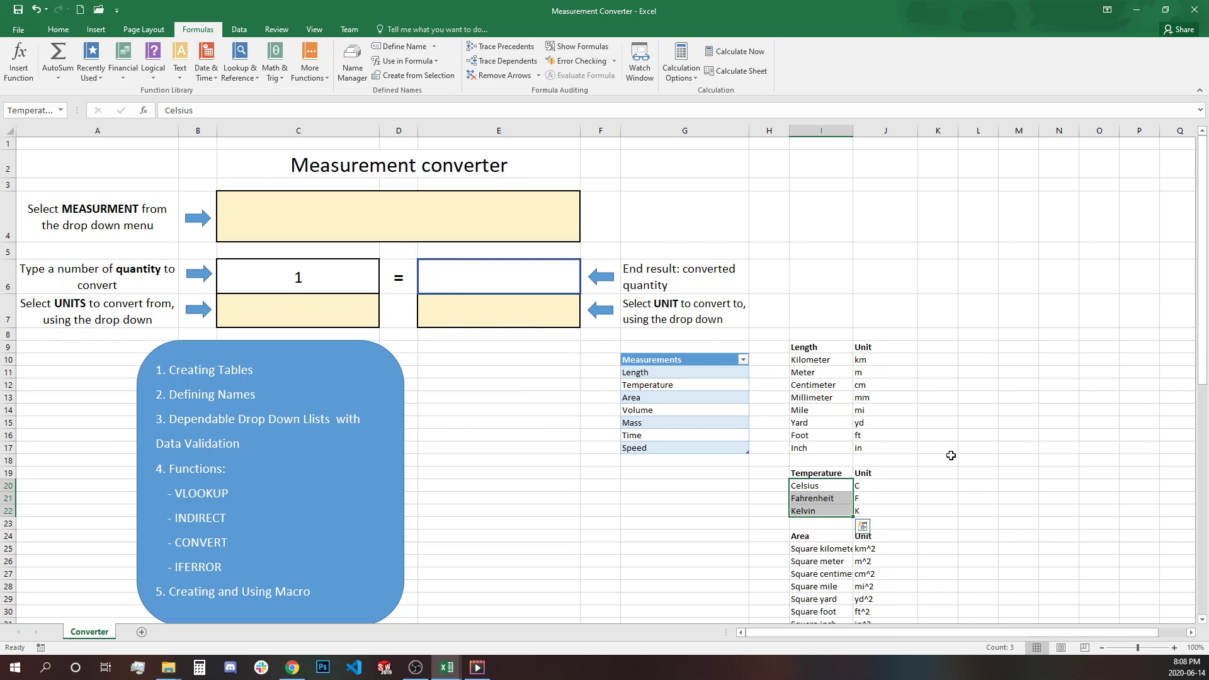
{"action": "scroll", "coordinate": [1202, 351], "scroll_direction": "down", "scroll_amount": 1}
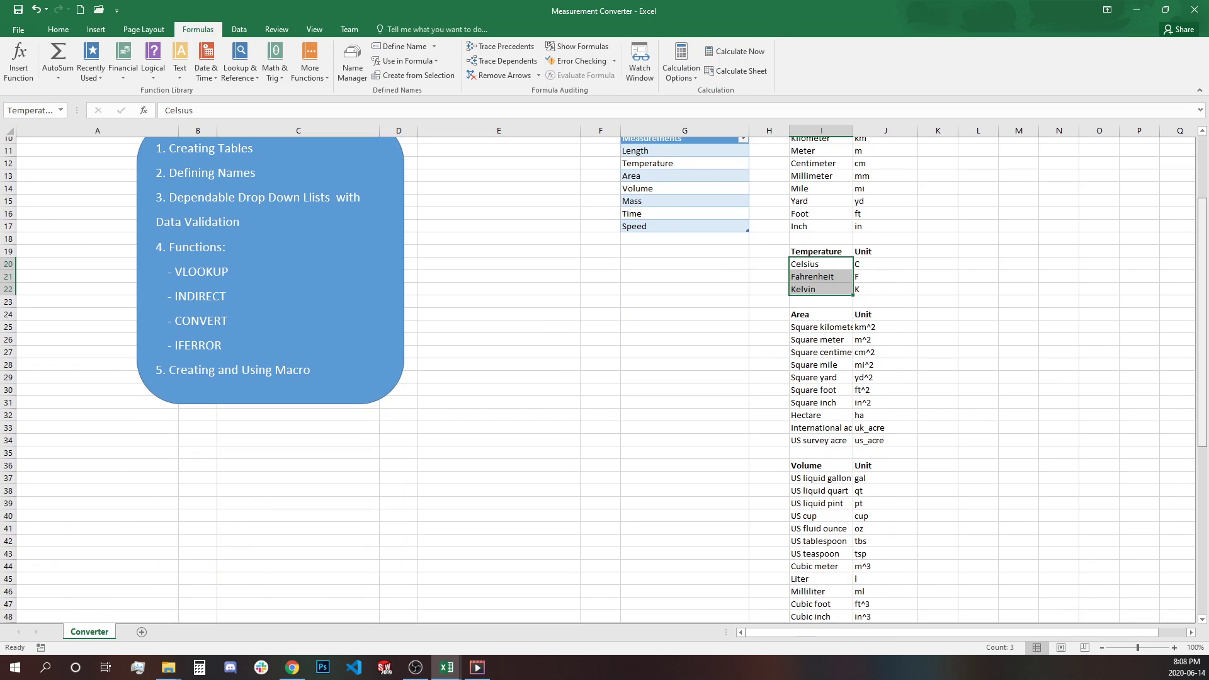
{"action": "scroll", "coordinate": [819, 328], "scroll_direction": "up", "scroll_amount": 1}
{"action": "left_click_drag", "start_coordinate": [821, 332], "coordinate": [817, 447]}
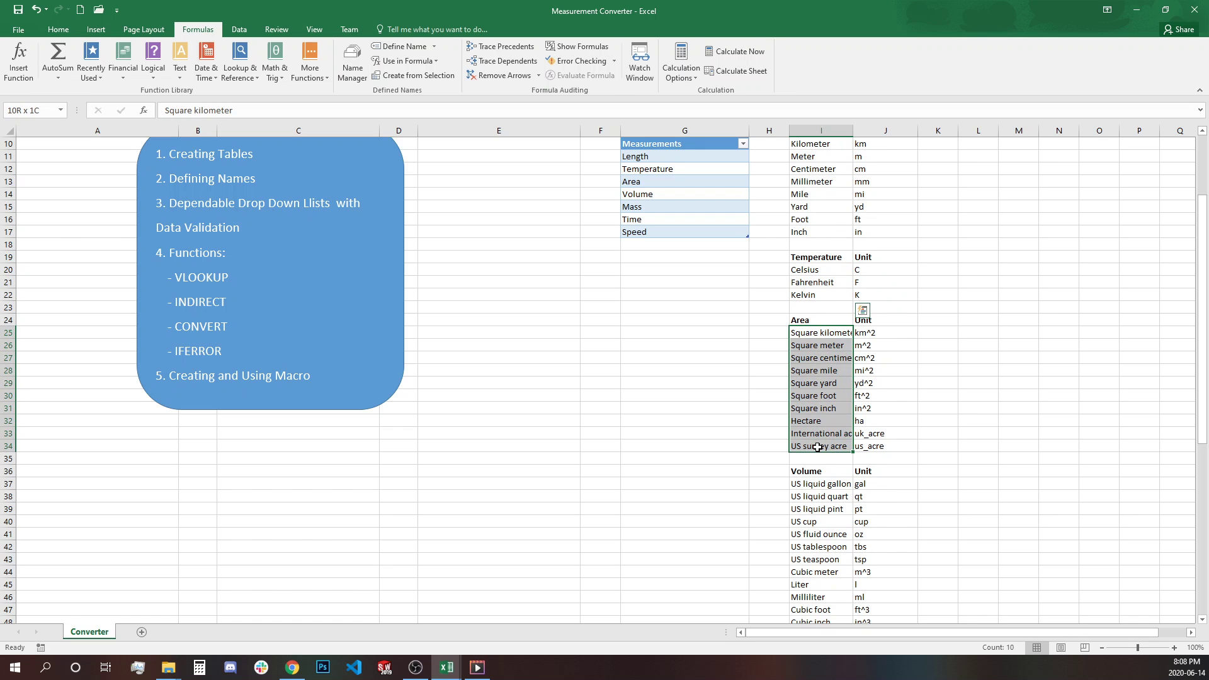
Step: Name the area units 'Area' and the volume units 'Volume'
{"action": "left_click", "coordinate": [388, 46]}
{"action": "type", "text": "Area"}
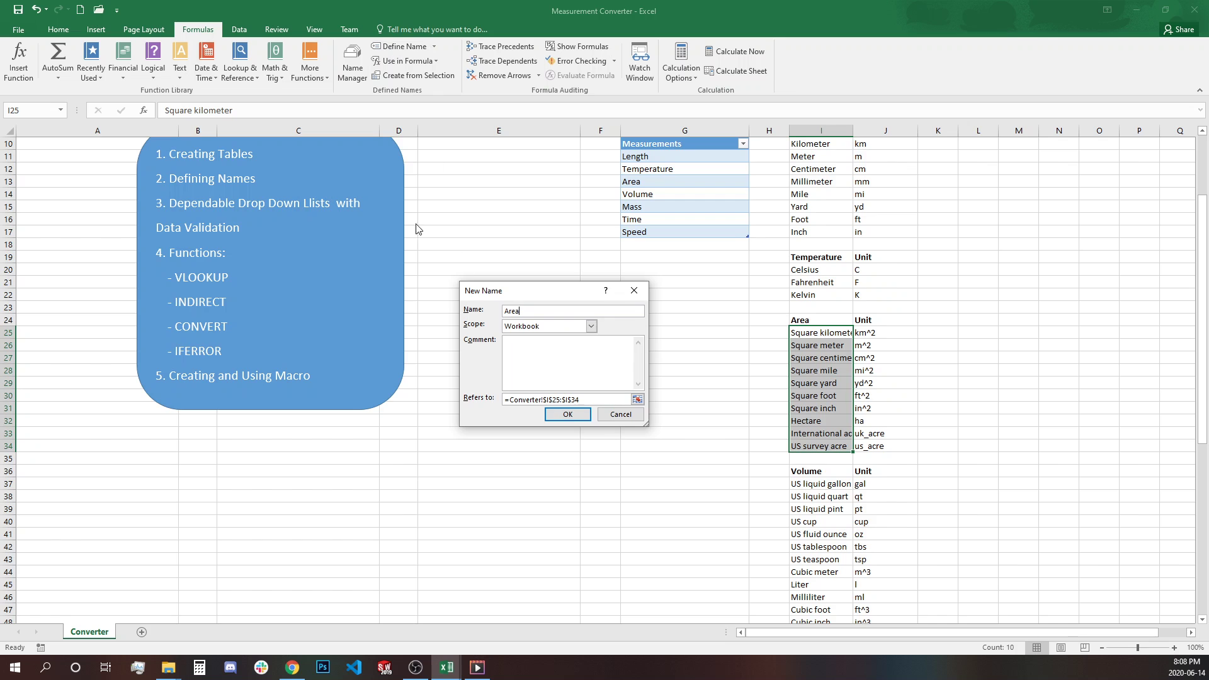
{"action": "left_click", "coordinate": [568, 414]}
{"action": "left_click_drag", "start_coordinate": [816, 483], "coordinate": [810, 597]}
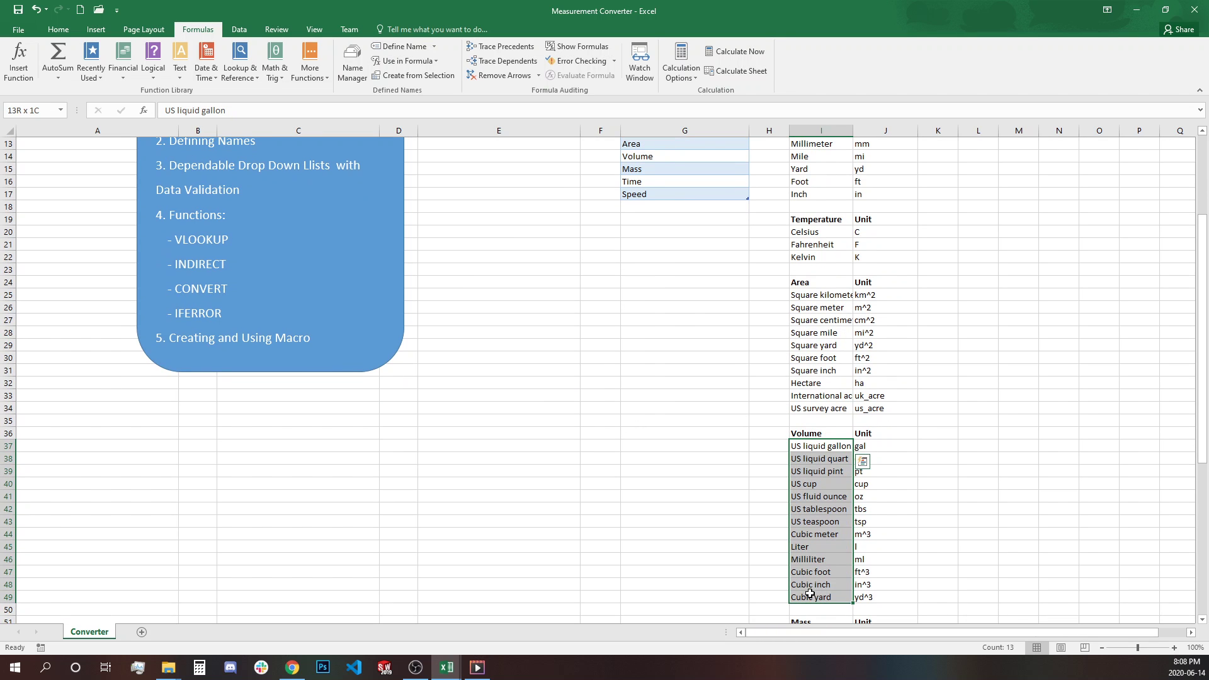
{"action": "left_click", "coordinate": [403, 46]}
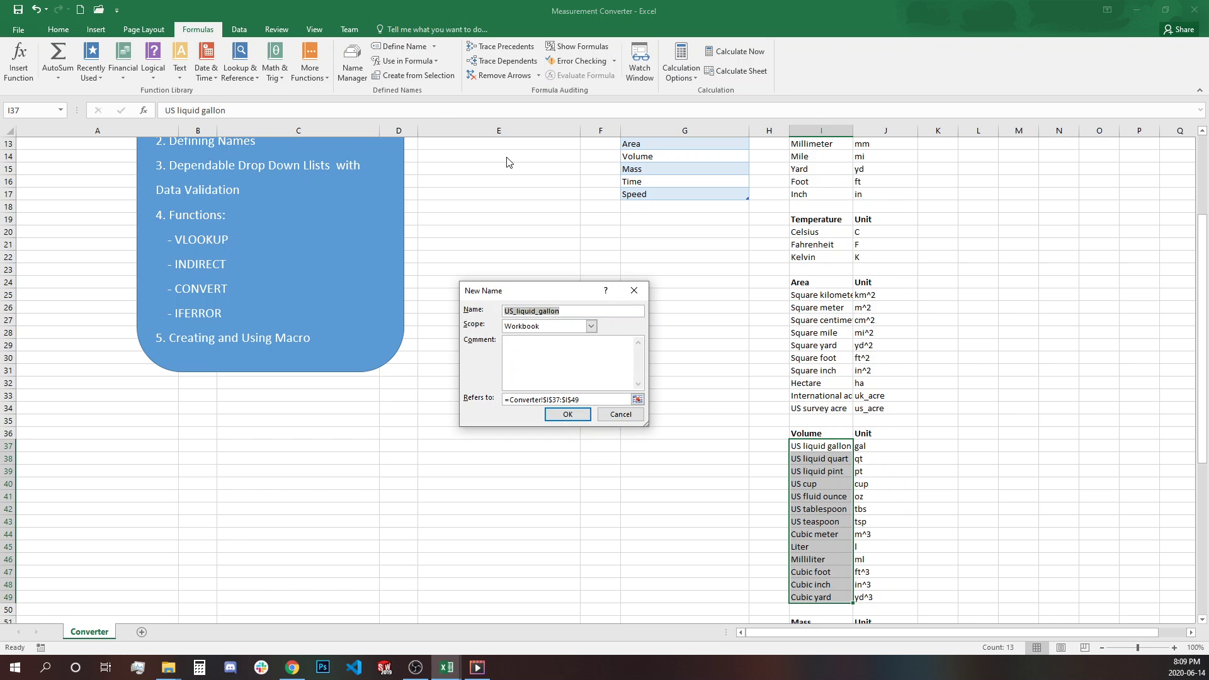
{"action": "type", "text": "Volume"}
{"action": "left_click", "coordinate": [568, 414]}
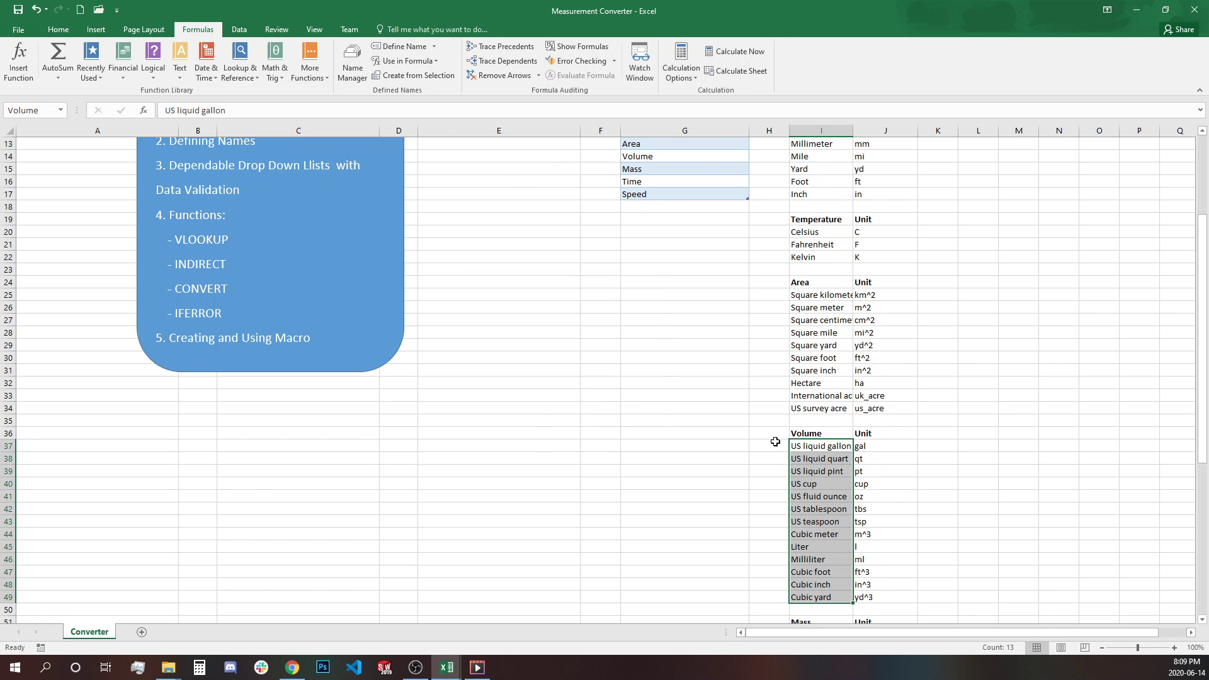
Step: Name the mass units I52:I60 'Mass' and time units I63:I67 'Time'
{"action": "scroll", "coordinate": [819, 450], "scroll_direction": "down", "scroll_amount": 2}
{"action": "scroll", "coordinate": [823, 455], "scroll_direction": "down", "scroll_amount": 4}
{"action": "left_click_drag", "start_coordinate": [809, 410], "coordinate": [811, 507]}
{"action": "left_click", "coordinate": [407, 47]}
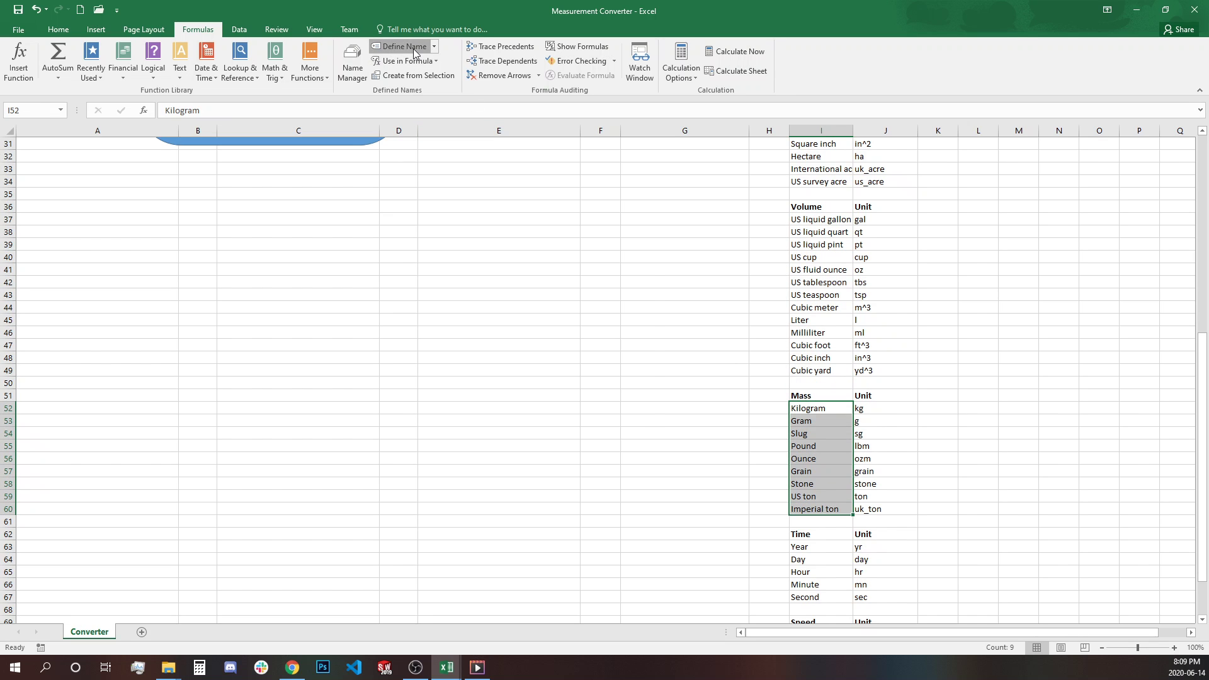
{"action": "type", "text": "Mass"}
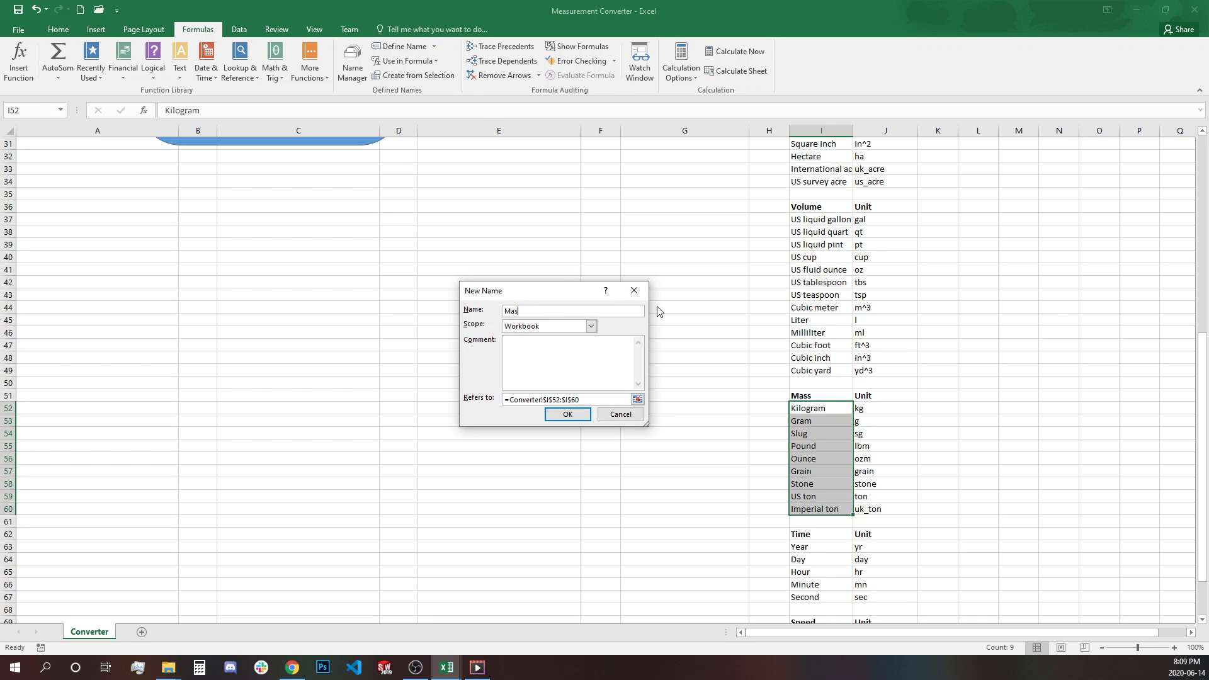
{"action": "left_click", "coordinate": [560, 414]}
{"action": "left_click_drag", "start_coordinate": [802, 547], "coordinate": [806, 597]}
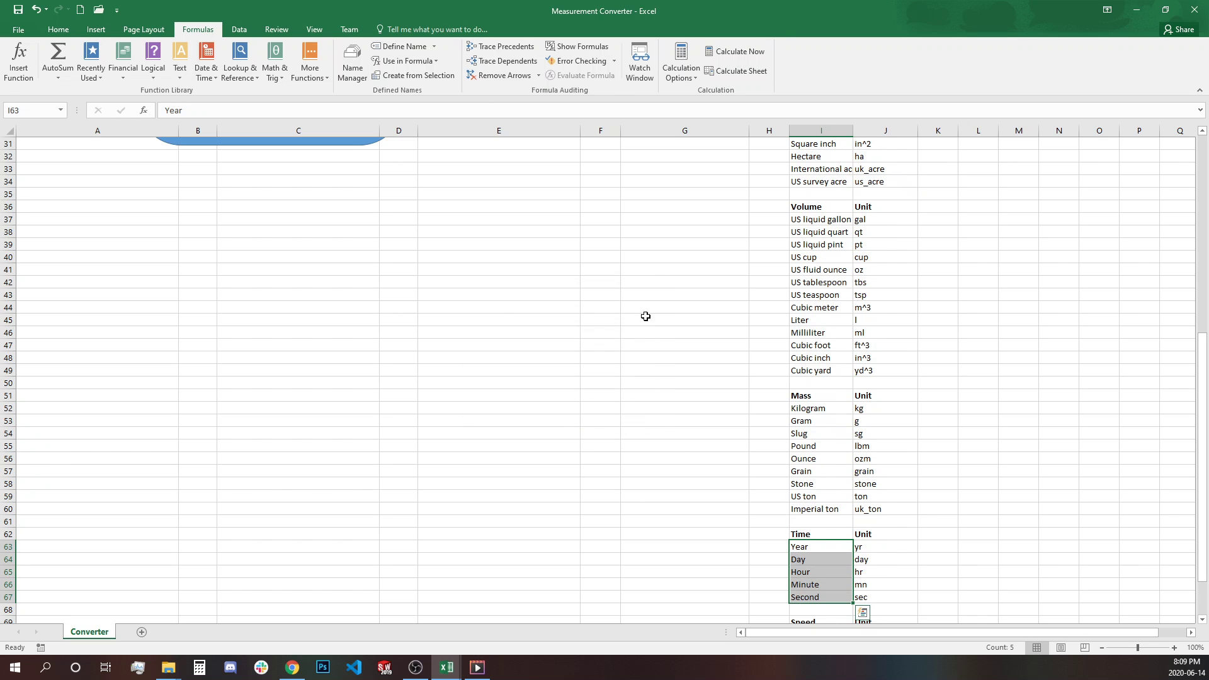
{"action": "left_click", "coordinate": [403, 46]}
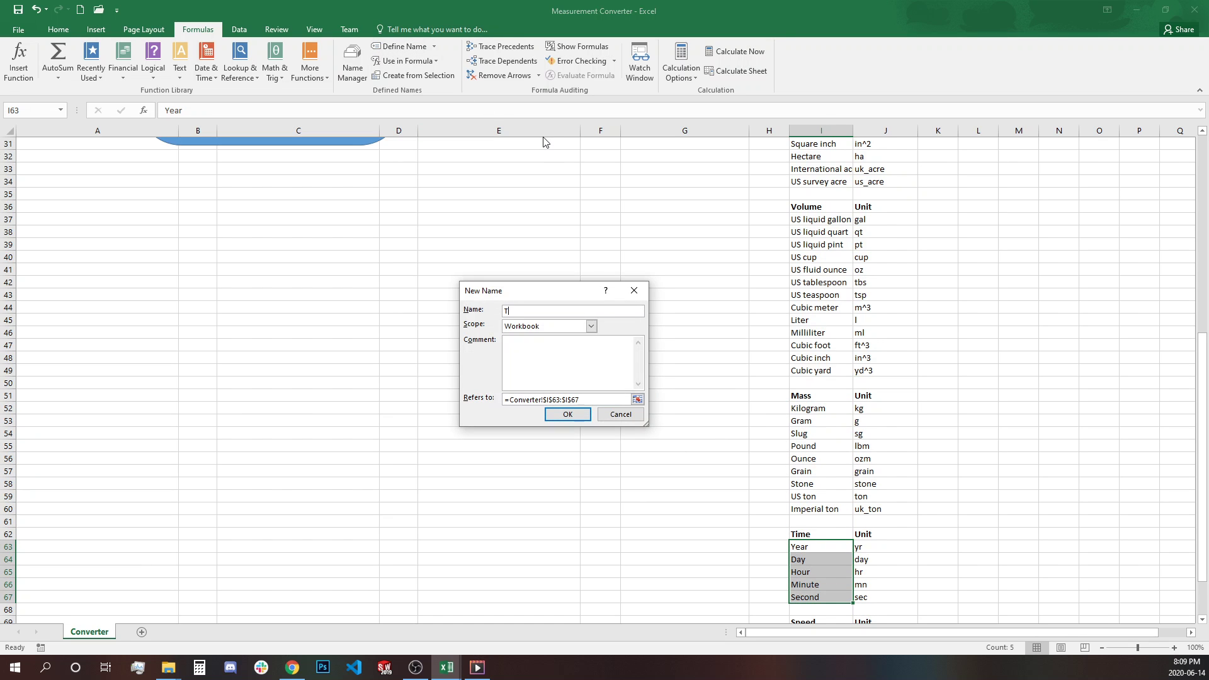
{"action": "type", "text": "Time"}
{"action": "left_click", "coordinate": [567, 414]}
Step: Select the four speed units I70:I73 and start naming them Speed
{"action": "scroll", "coordinate": [736, 418], "scroll_direction": "down", "scroll_amount": 3}
{"action": "left_click_drag", "start_coordinate": [812, 523], "coordinate": [809, 561]}
{"action": "left_click", "coordinate": [419, 48]}
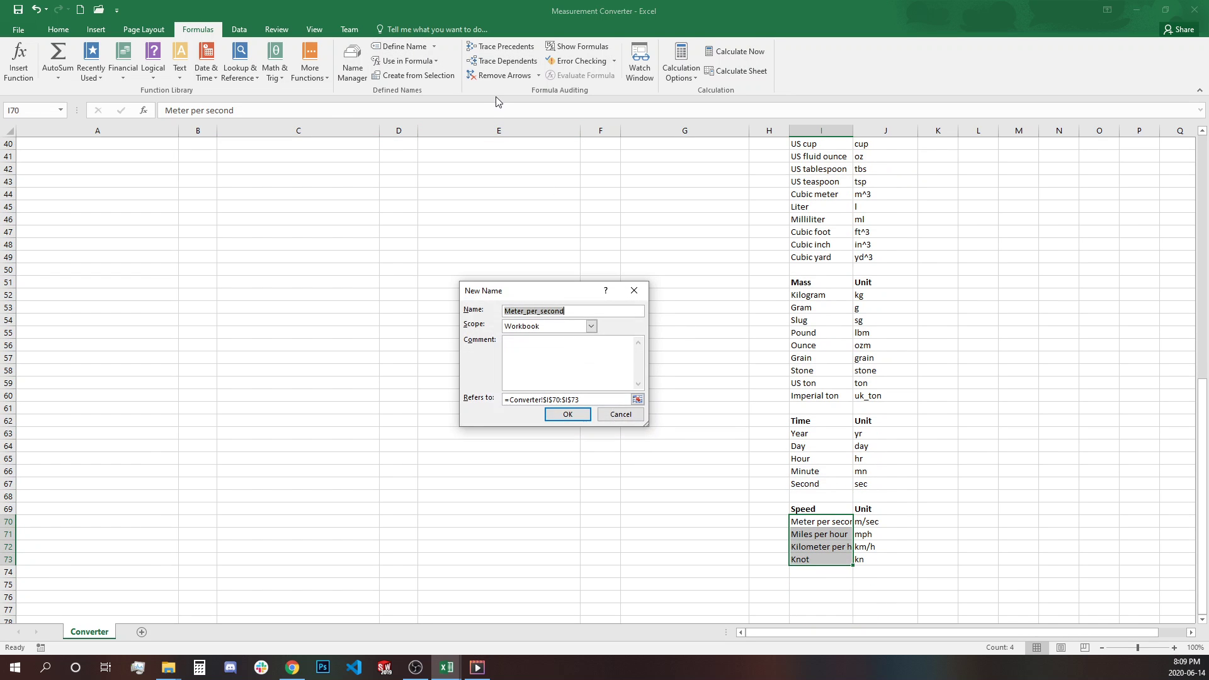
{"action": "type", "text": "Speed"}
Step: Confirm the Speed name and review all eight defined names in Name Manager
{"action": "left_click", "coordinate": [558, 416]}
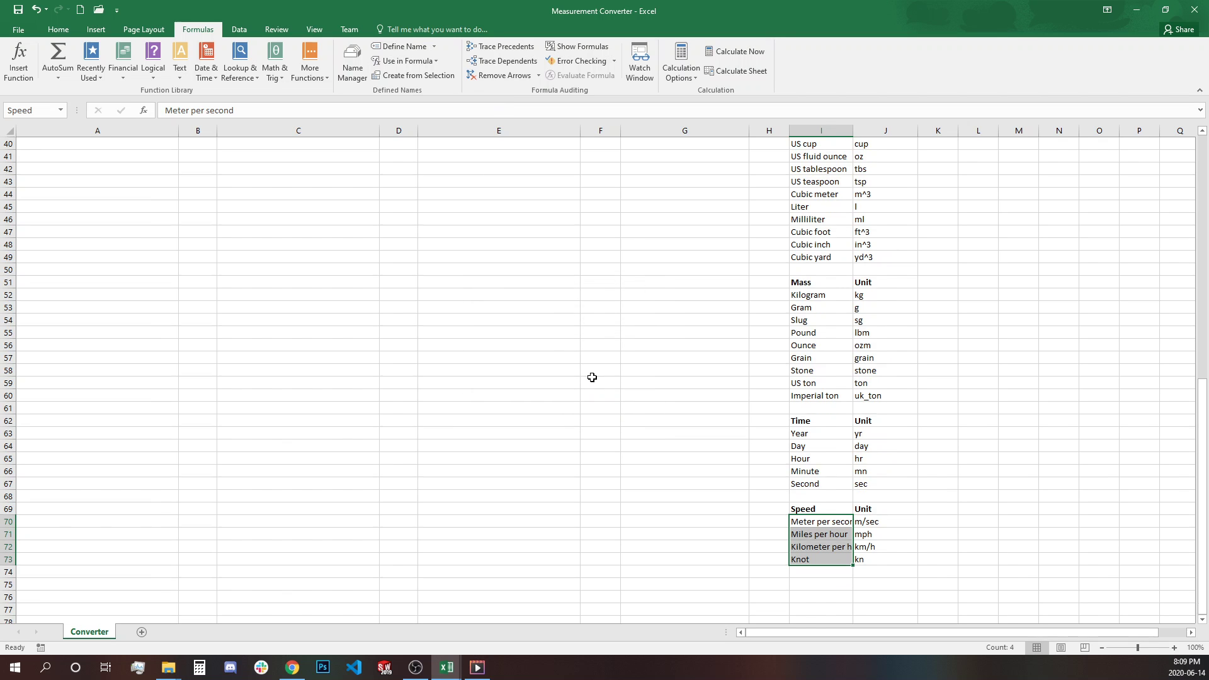
{"action": "scroll", "coordinate": [592, 377], "scroll_direction": "up", "scroll_amount": 13}
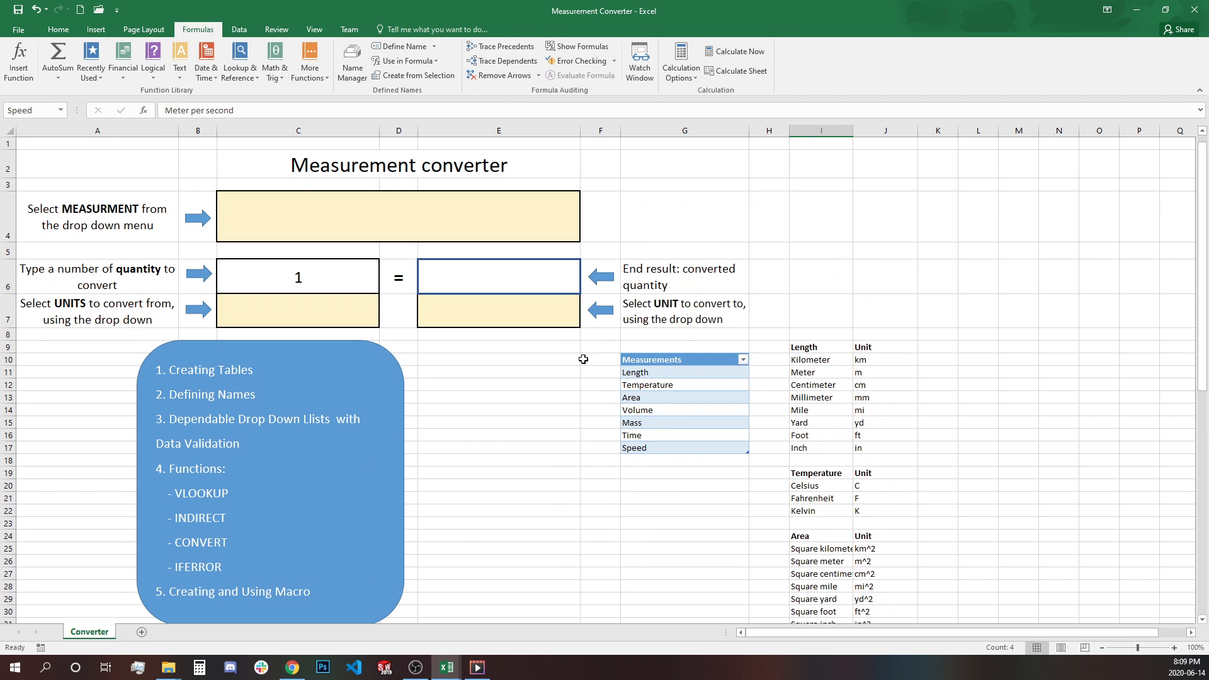
{"action": "left_click", "coordinate": [350, 68]}
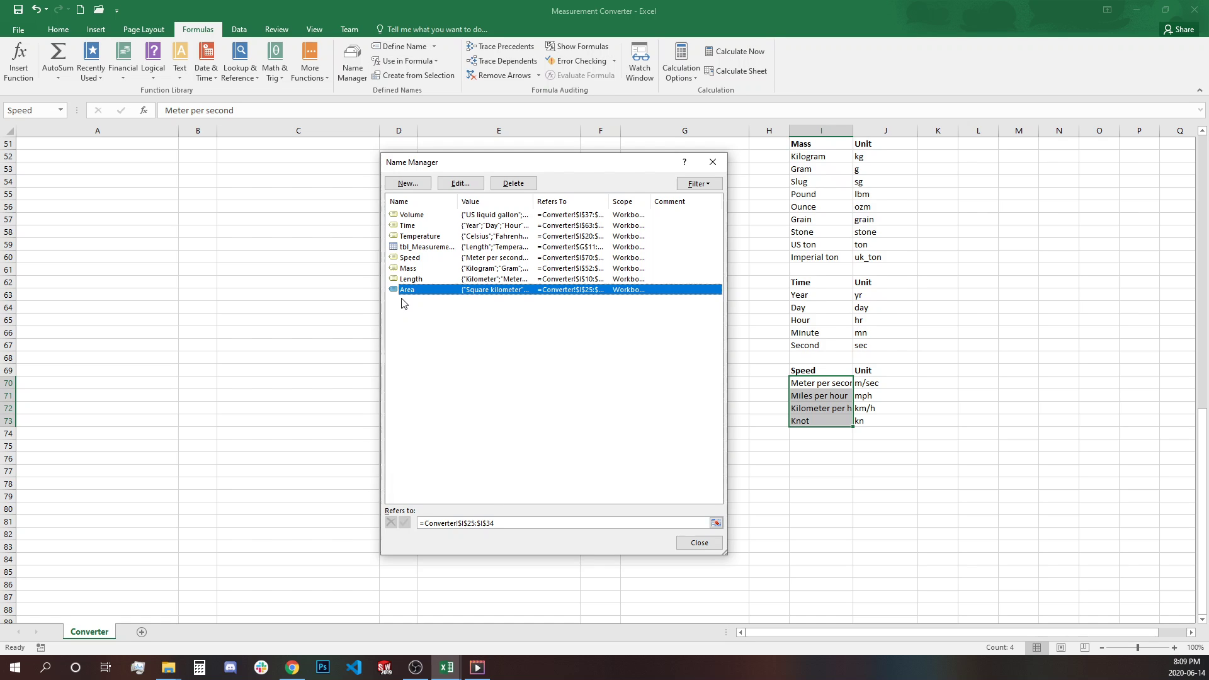
{"action": "left_click", "coordinate": [699, 543]}
{"action": "scroll", "coordinate": [710, 495], "scroll_direction": "up", "scroll_amount": 17}
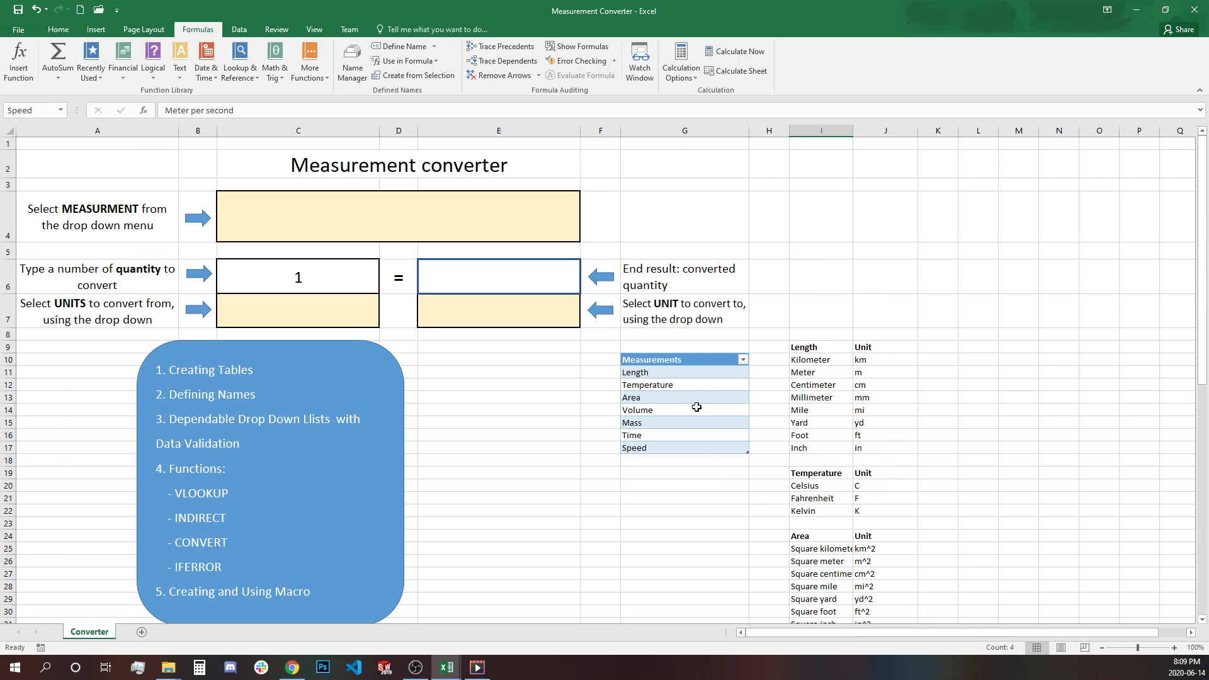
Step: Check the measurements table, then open Data Validation for cell C4
{"action": "left_click_drag", "start_coordinate": [680, 370], "coordinate": [676, 450]}
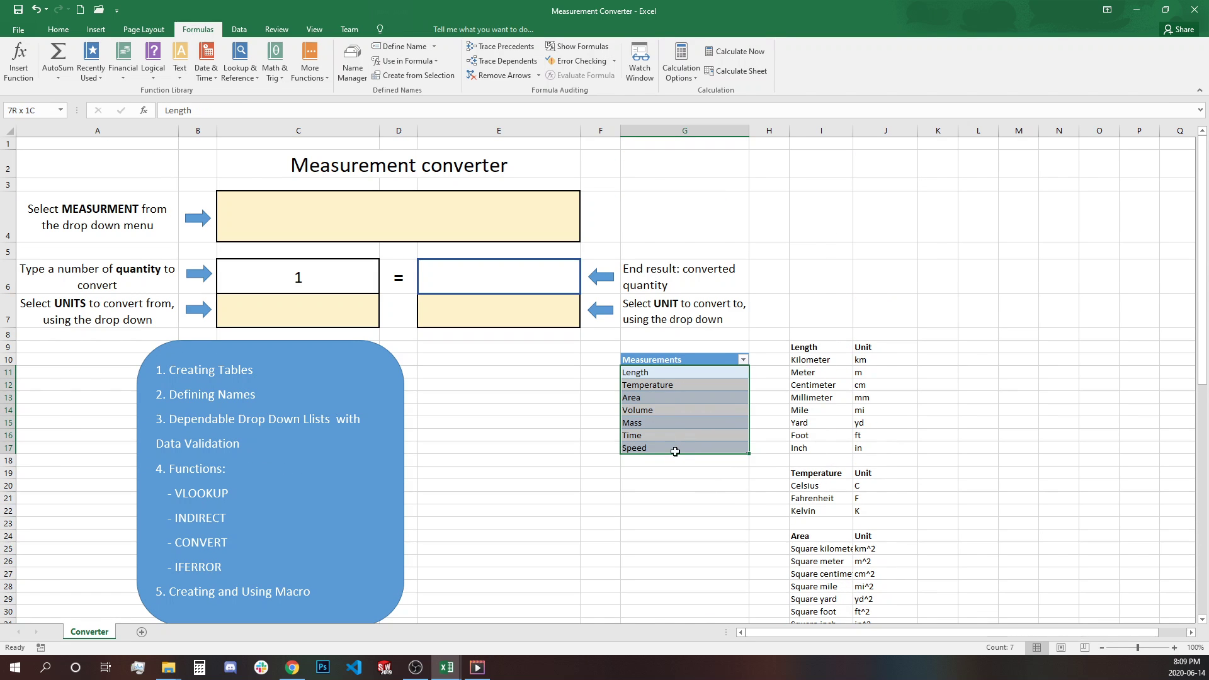
{"action": "left_click", "coordinate": [708, 400]}
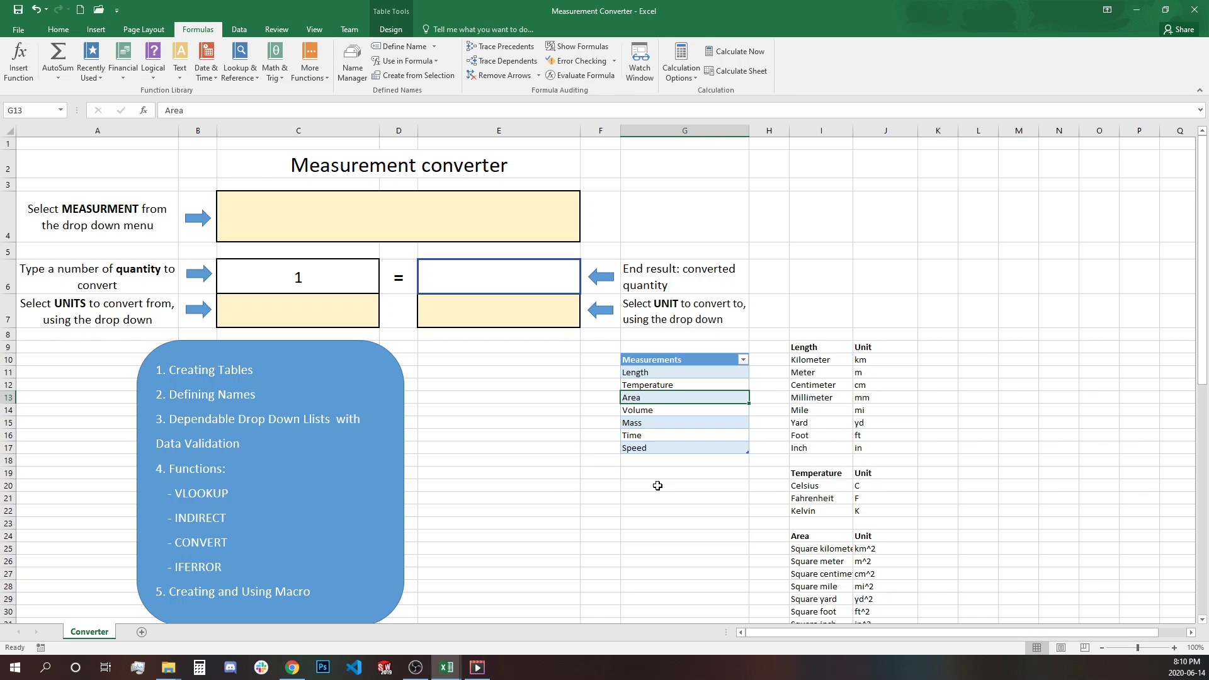
{"action": "left_click", "coordinate": [548, 489]}
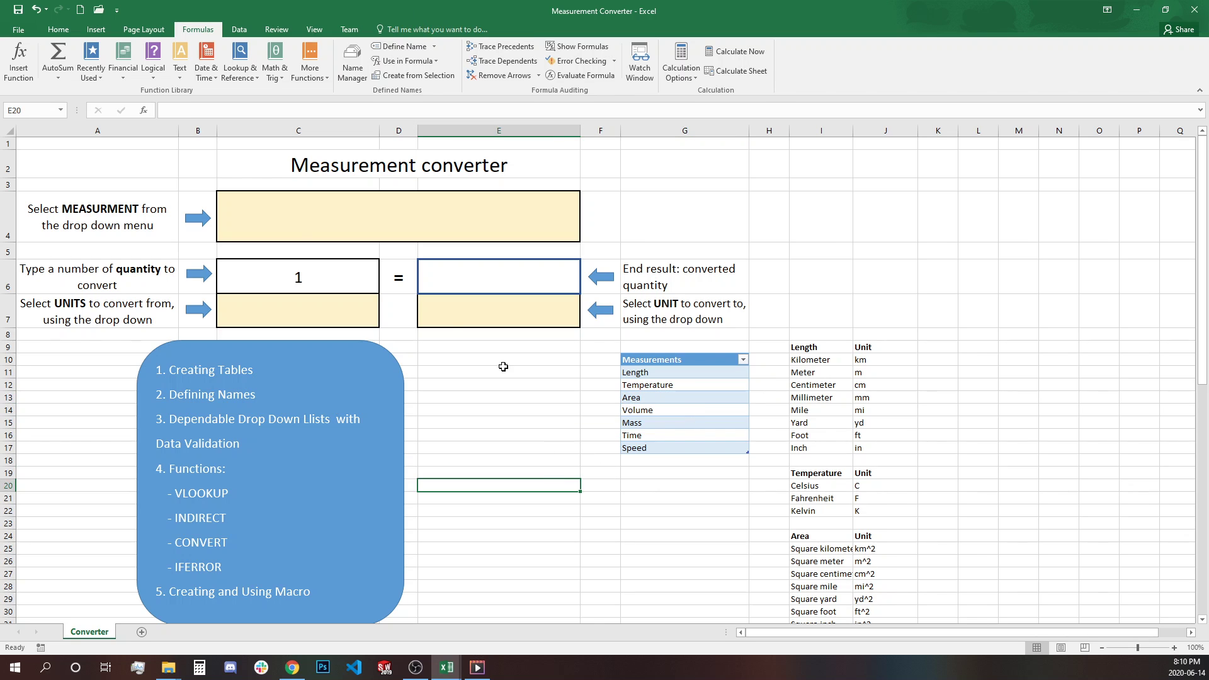
{"action": "left_click", "coordinate": [276, 220]}
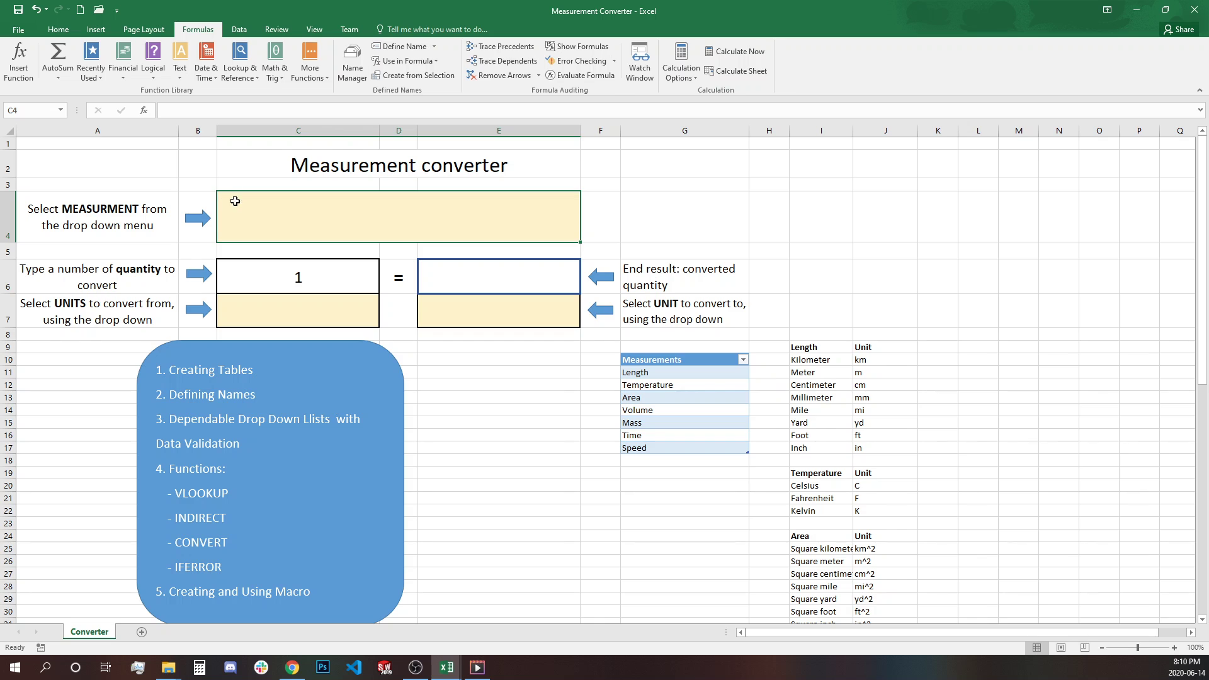
{"action": "left_click", "coordinate": [242, 31]}
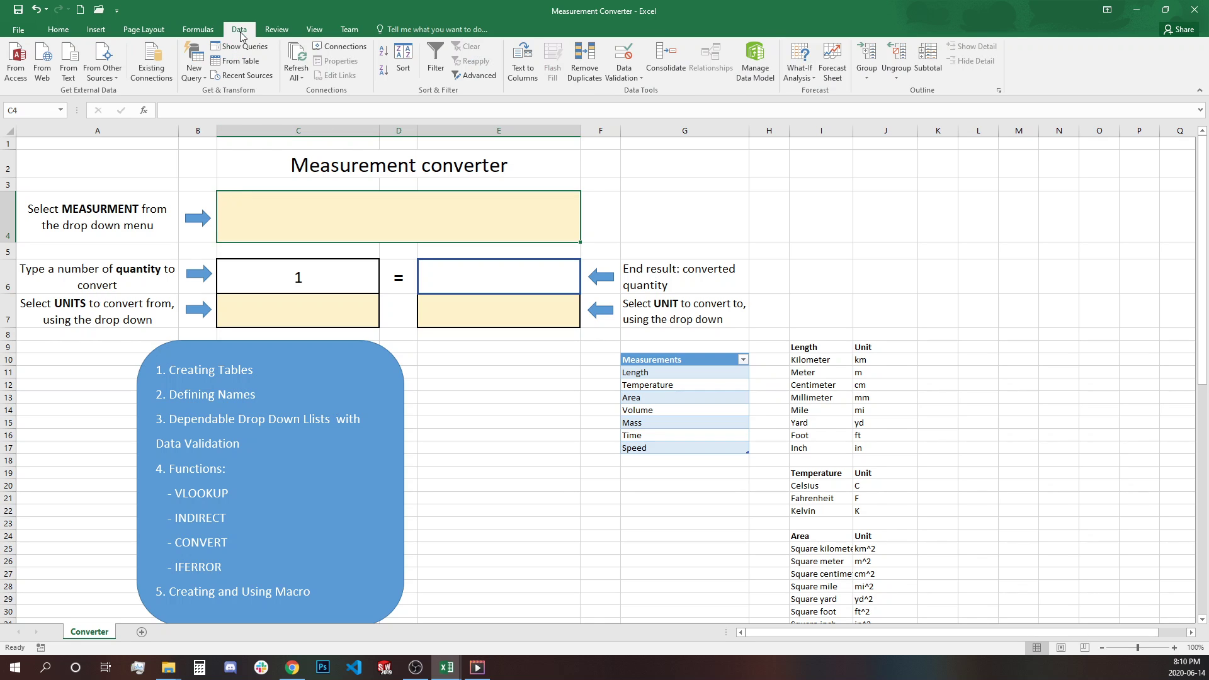
{"action": "left_click", "coordinate": [627, 75]}
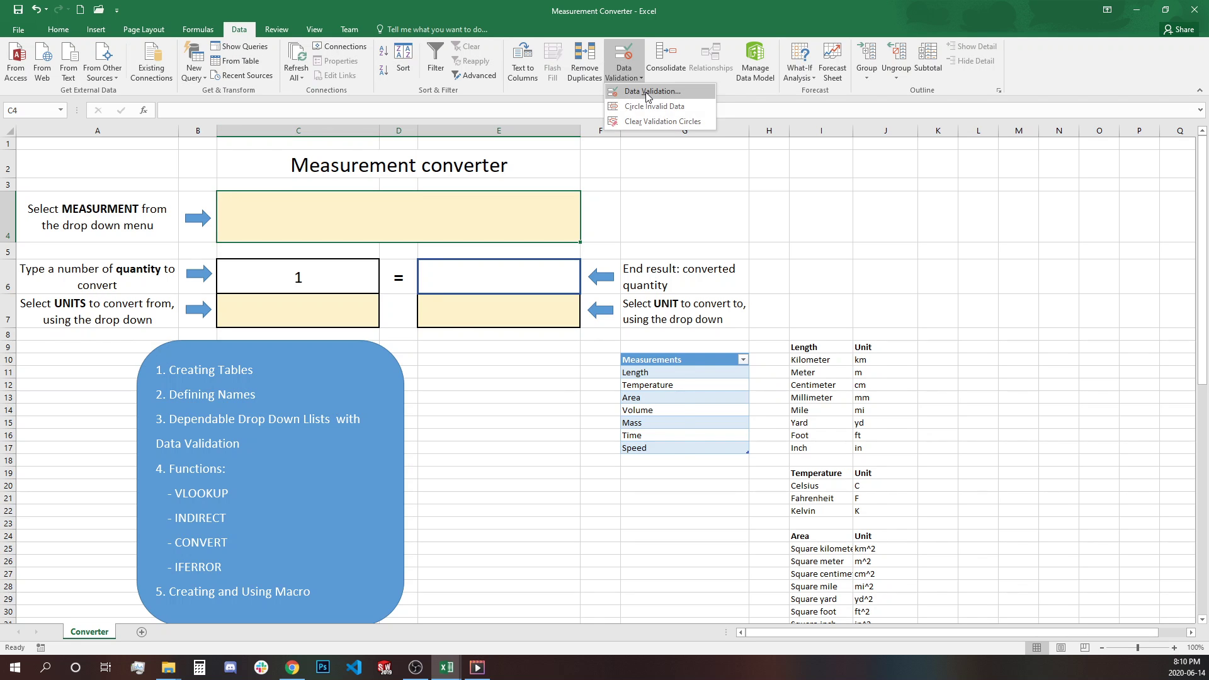
{"action": "left_click", "coordinate": [648, 93]}
{"action": "left_click_drag", "start_coordinate": [560, 272], "coordinate": [738, 163]}
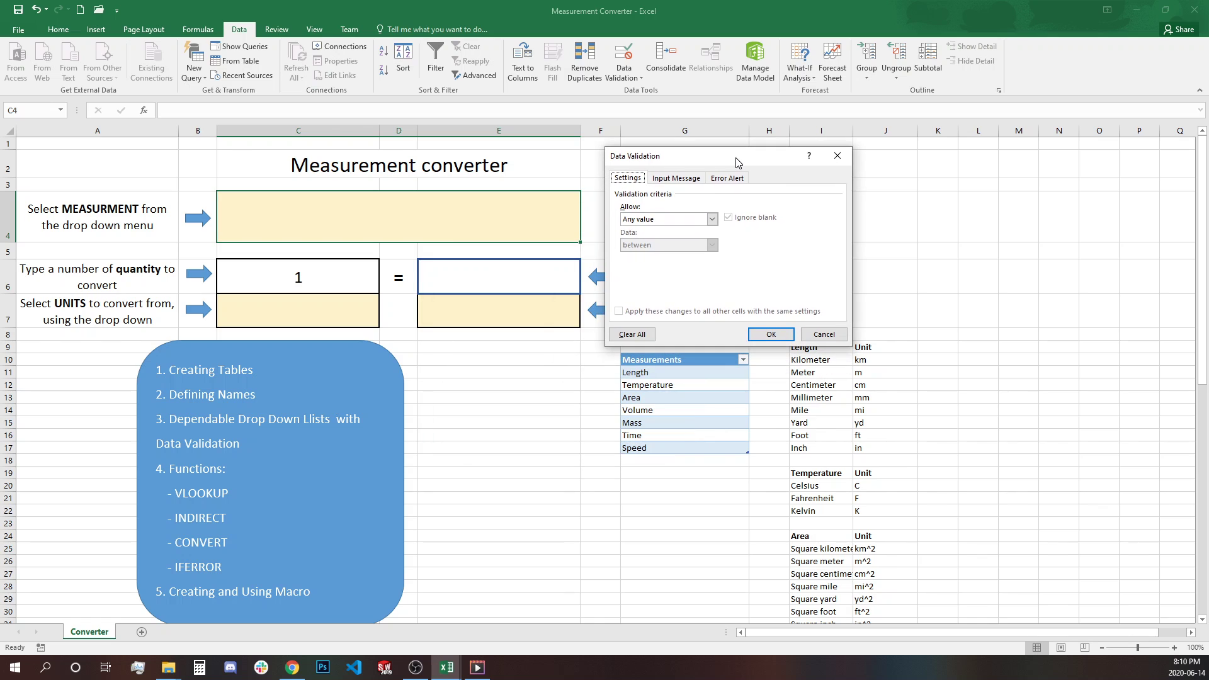
Step: Allow a List sourced by INDIRECT from tbl_Measurements, then check C4's drop-down
{"action": "left_click", "coordinate": [711, 219]}
{"action": "left_click", "coordinate": [661, 257]}
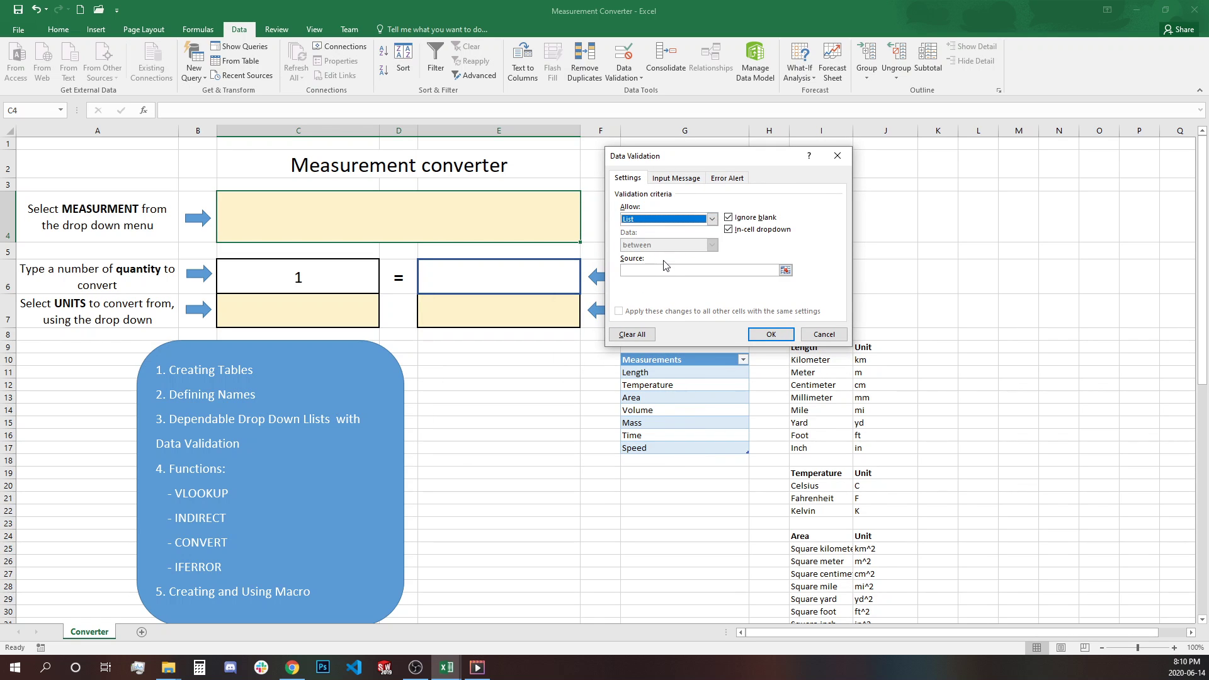
{"action": "left_click", "coordinate": [667, 270]}
{"action": "left_click_drag", "start_coordinate": [717, 160], "coordinate": [834, 139]}
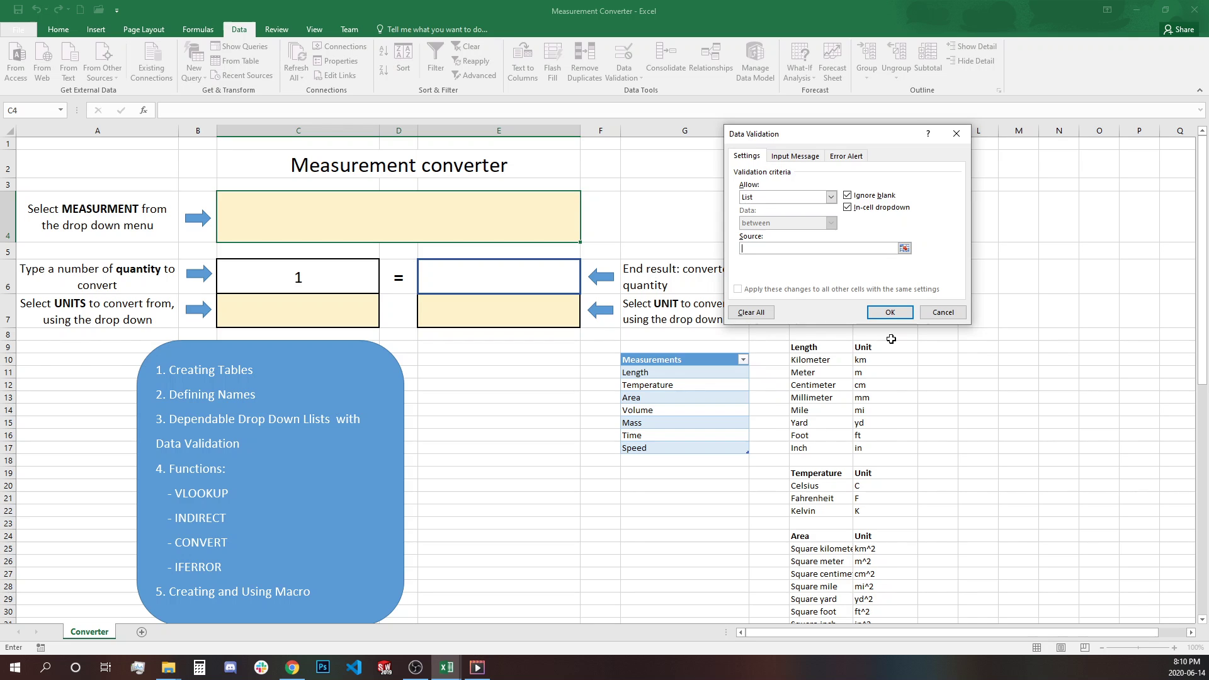
{"action": "type", "text": "=indirec"}
{"action": "type", "text": "bl_Measurements[Measurements]\")"}
{"action": "key", "text": "Return"}
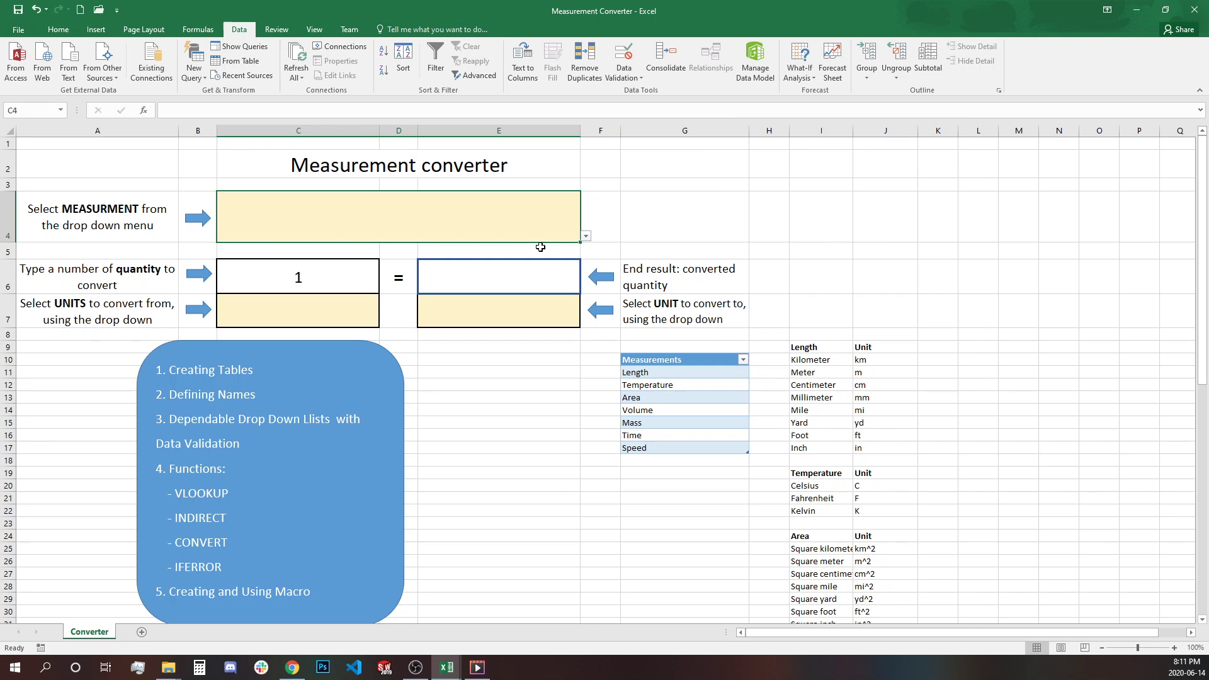
{"action": "left_click", "coordinate": [586, 237]}
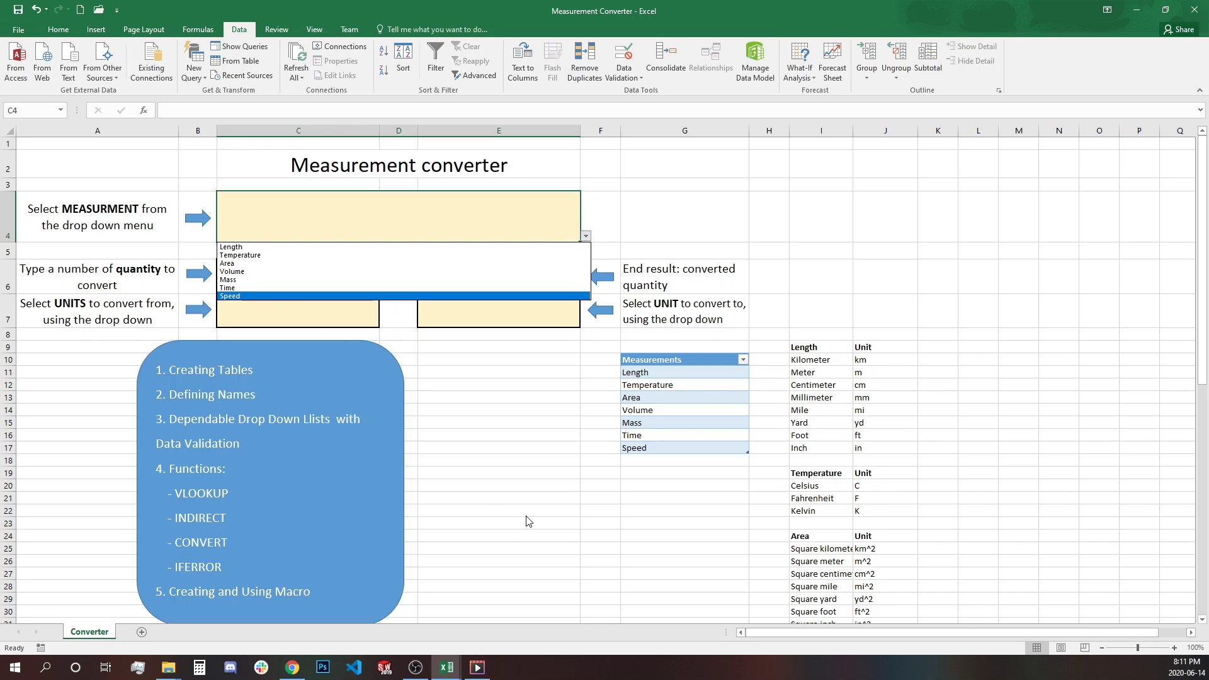
{"action": "key", "text": "Escape"}
Step: Give C7 list validation with source =INDIRECT($C$4), accepting the source-error warning
{"action": "left_click", "coordinate": [298, 318]}
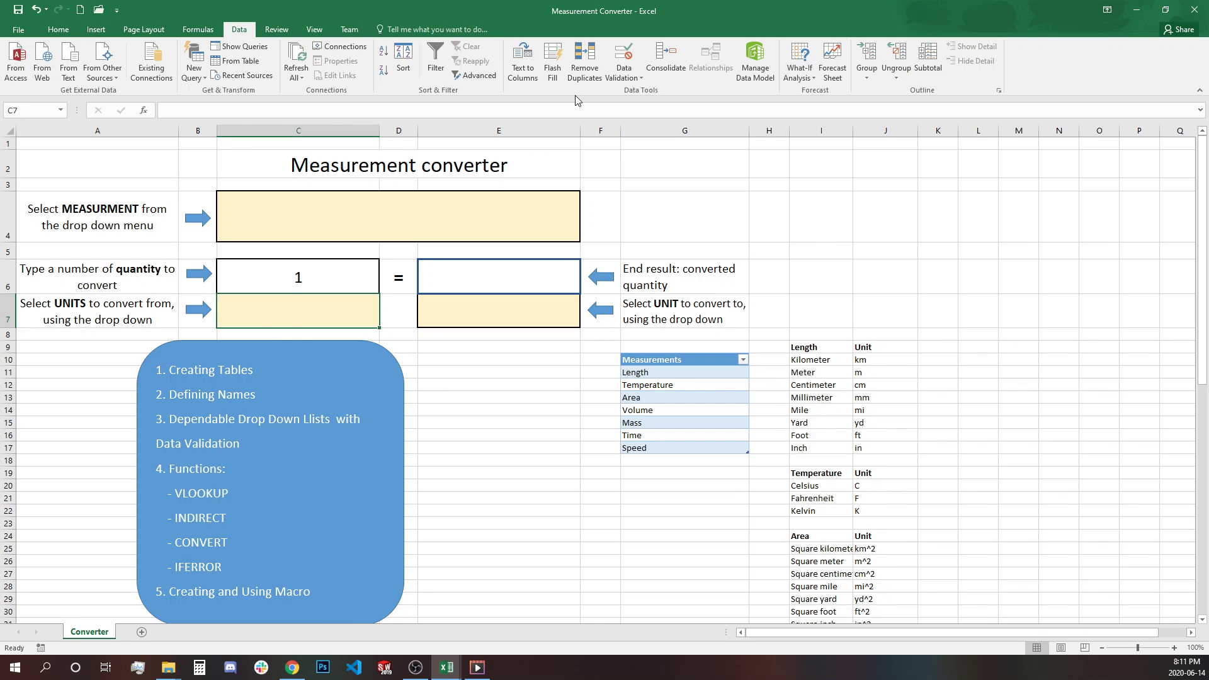
{"action": "left_click", "coordinate": [642, 78]}
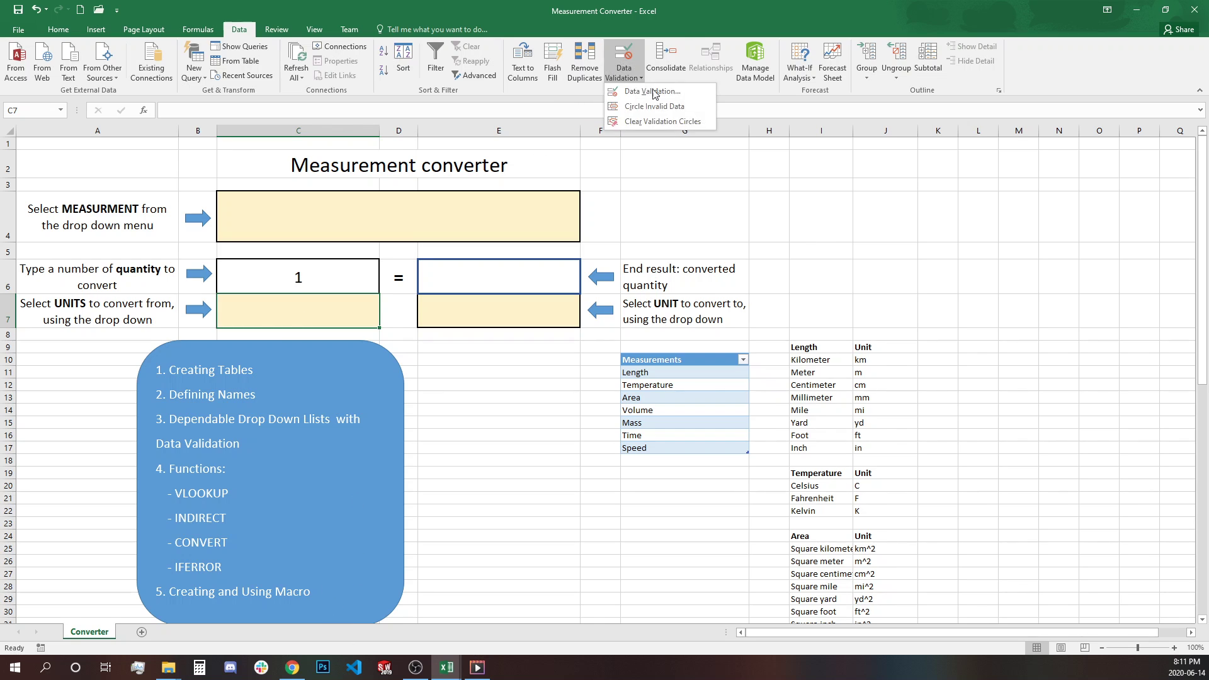
{"action": "left_click", "coordinate": [653, 92]}
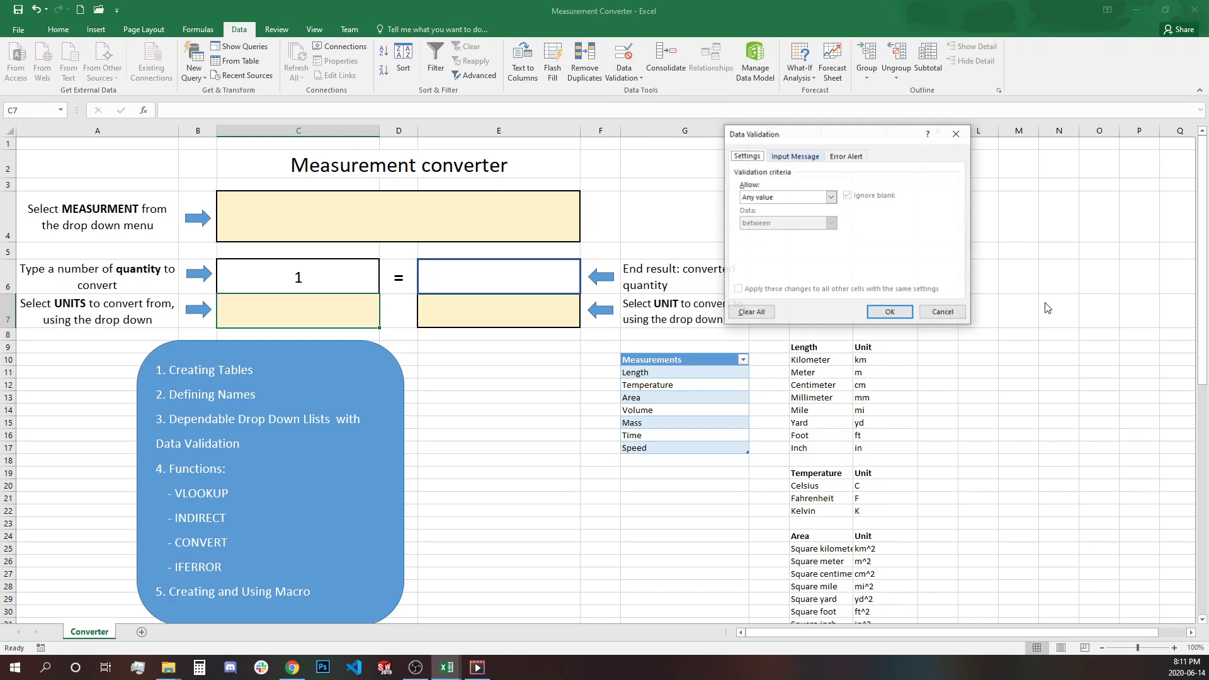
{"action": "left_click", "coordinate": [831, 197]}
{"action": "left_click", "coordinate": [806, 233]}
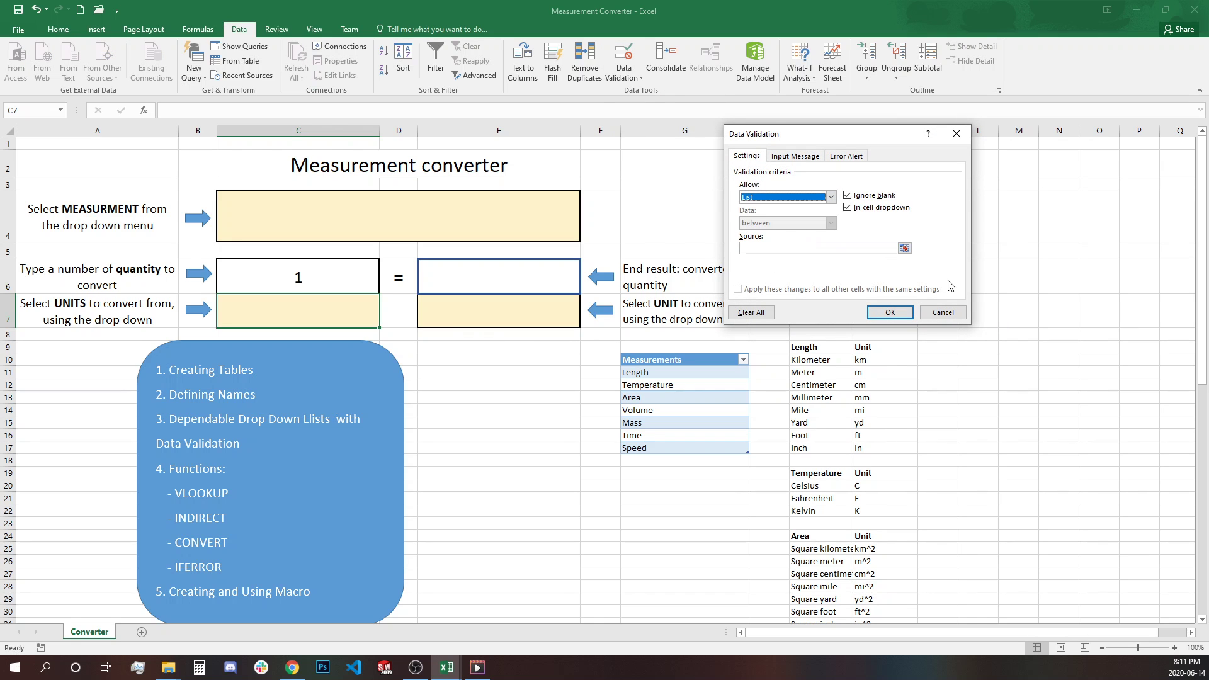
{"action": "left_click", "coordinate": [881, 248]}
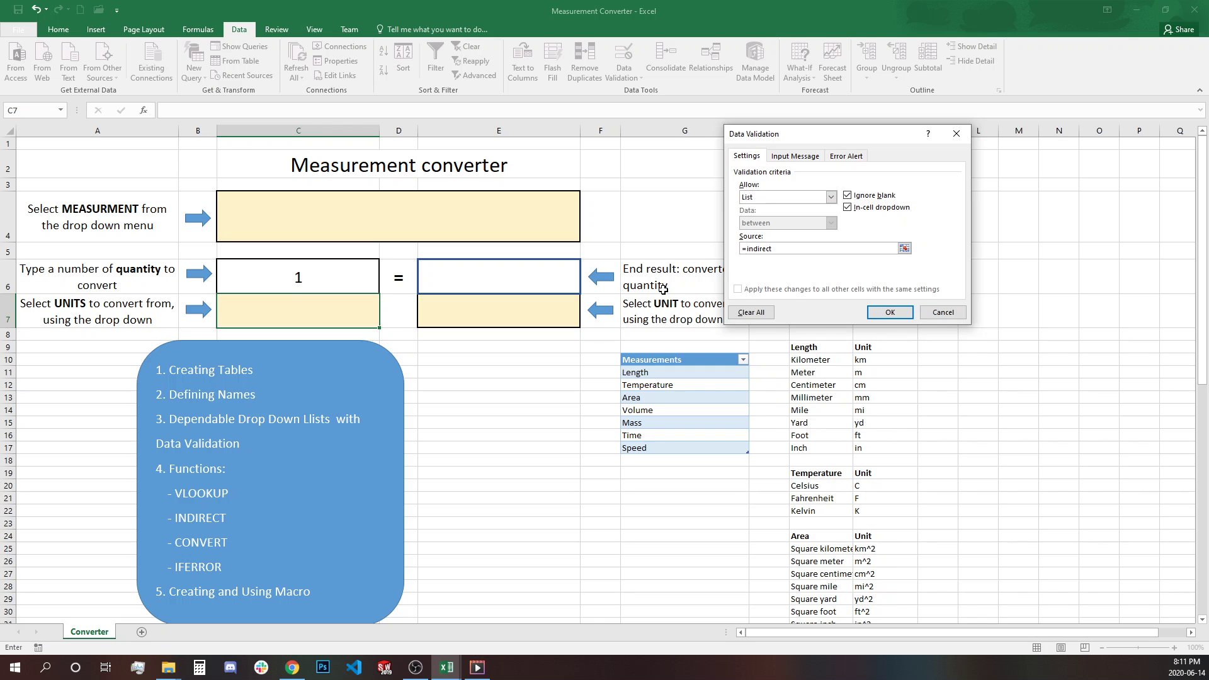
{"action": "left_click", "coordinate": [352, 221]}
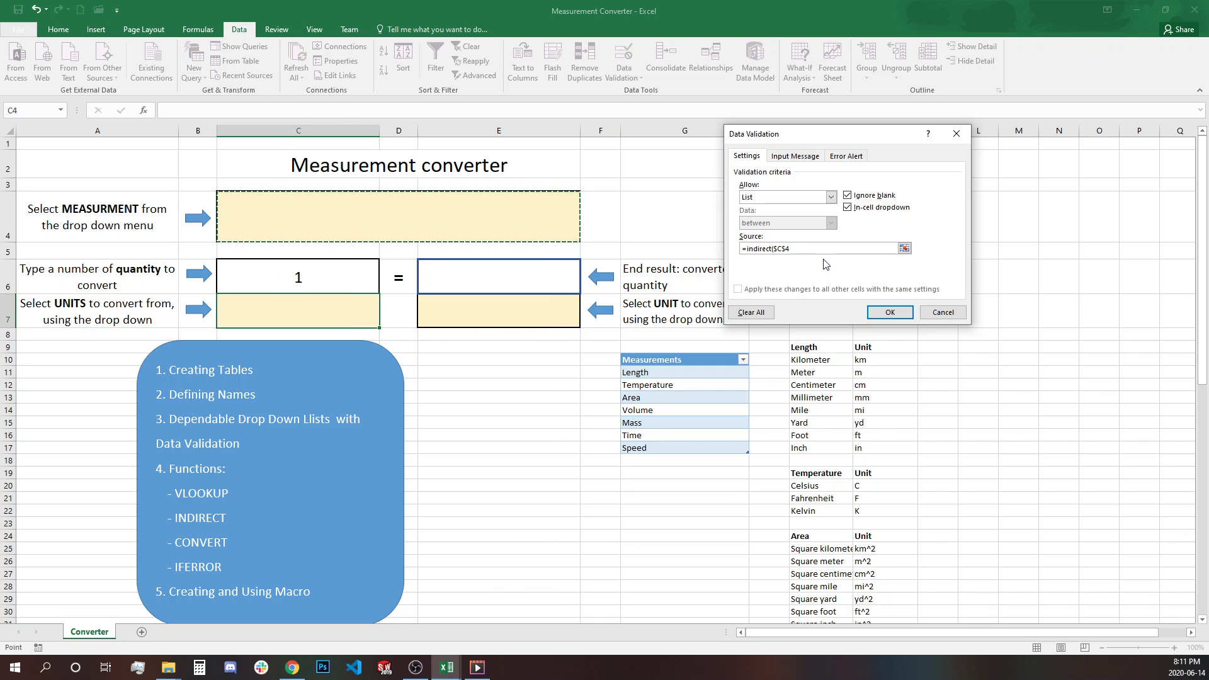
{"action": "type", "text": ")"}
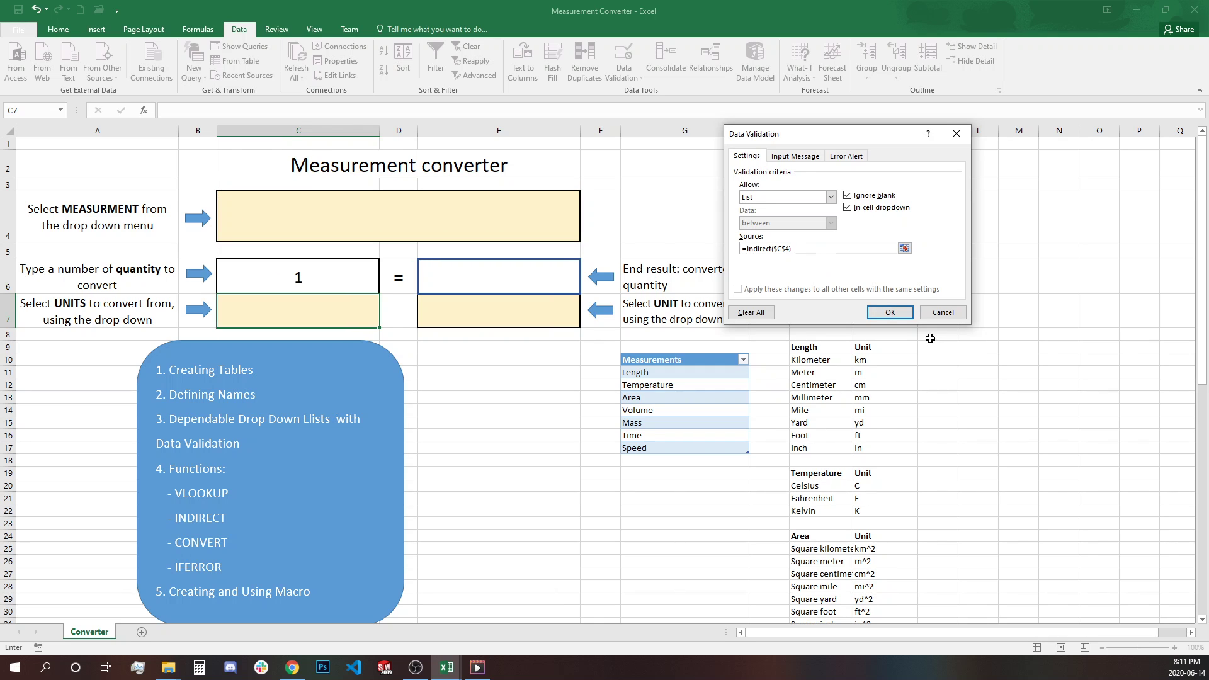
{"action": "left_click", "coordinate": [891, 313]}
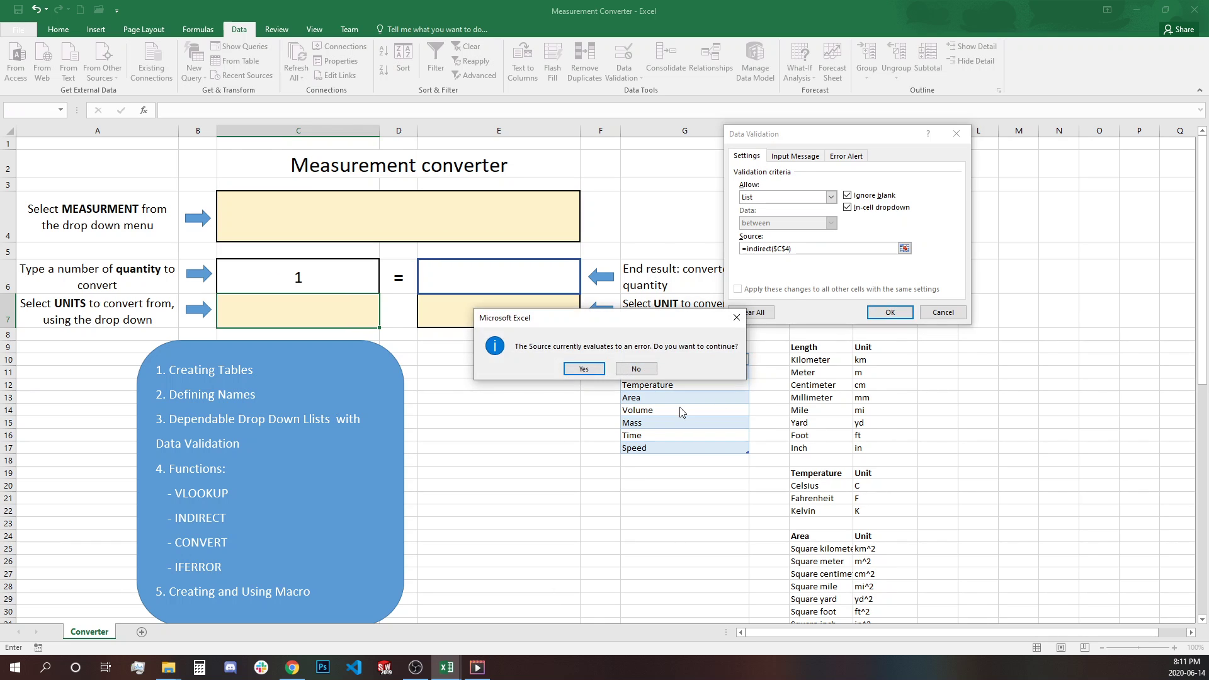
{"action": "left_click", "coordinate": [585, 371]}
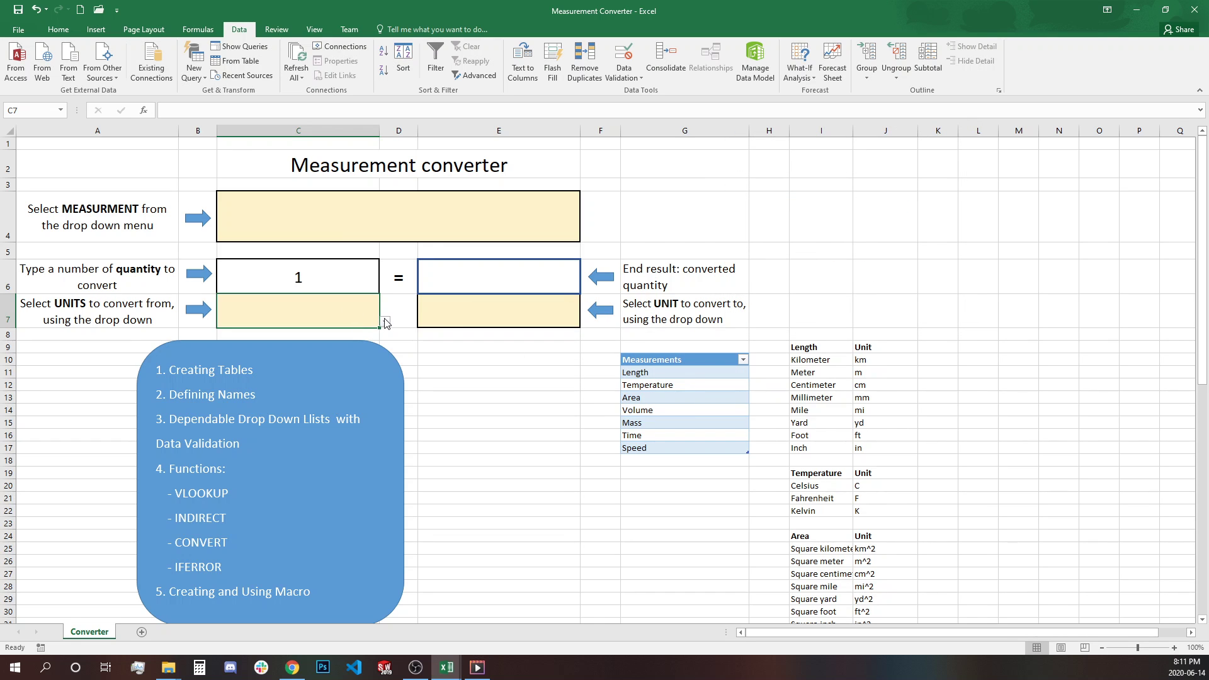
{"action": "left_click", "coordinate": [450, 212]}
Step: Set the measurement type in C4 to Volume and check the unit cells
{"action": "left_click", "coordinate": [585, 237]}
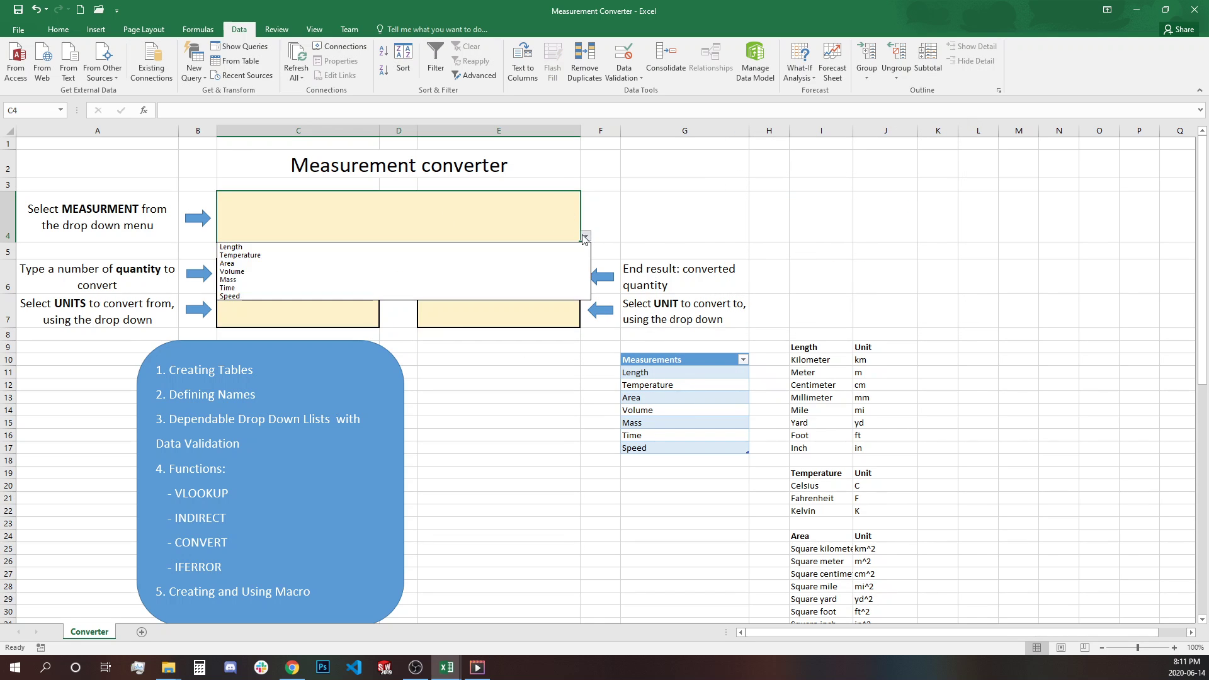
{"action": "left_click", "coordinate": [340, 272]}
{"action": "left_click", "coordinate": [372, 311]}
{"action": "left_click", "coordinate": [385, 322]}
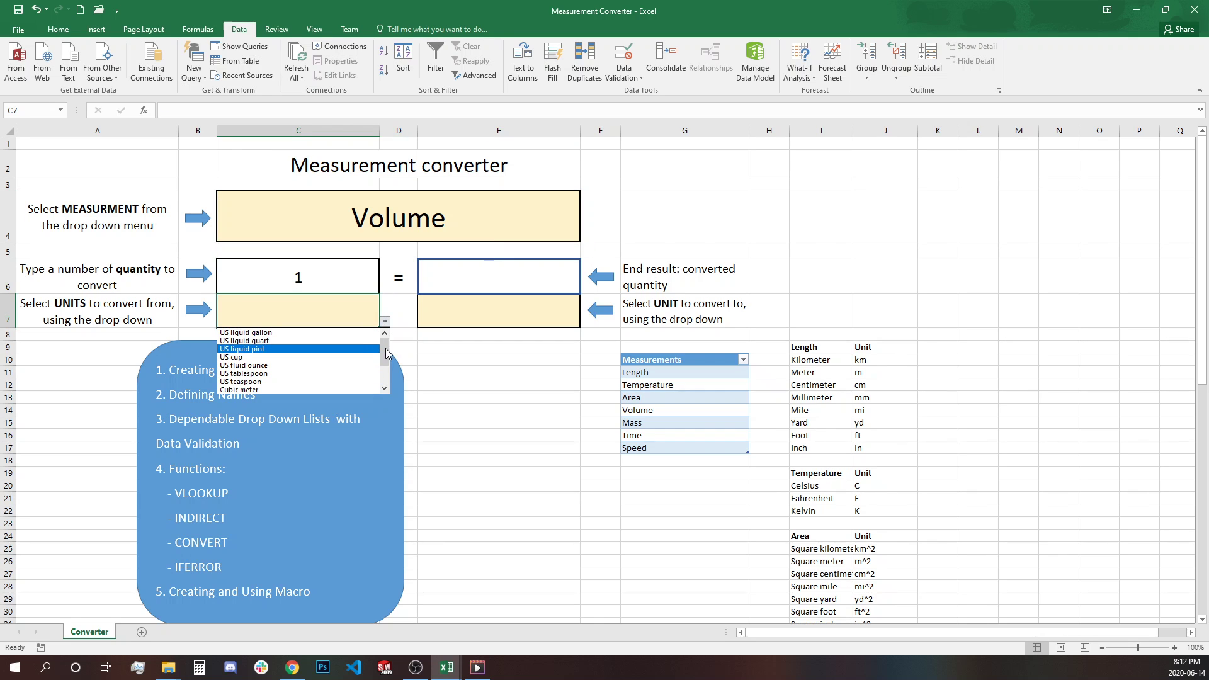
{"action": "left_click", "coordinate": [460, 371]}
{"action": "left_click", "coordinate": [454, 316]}
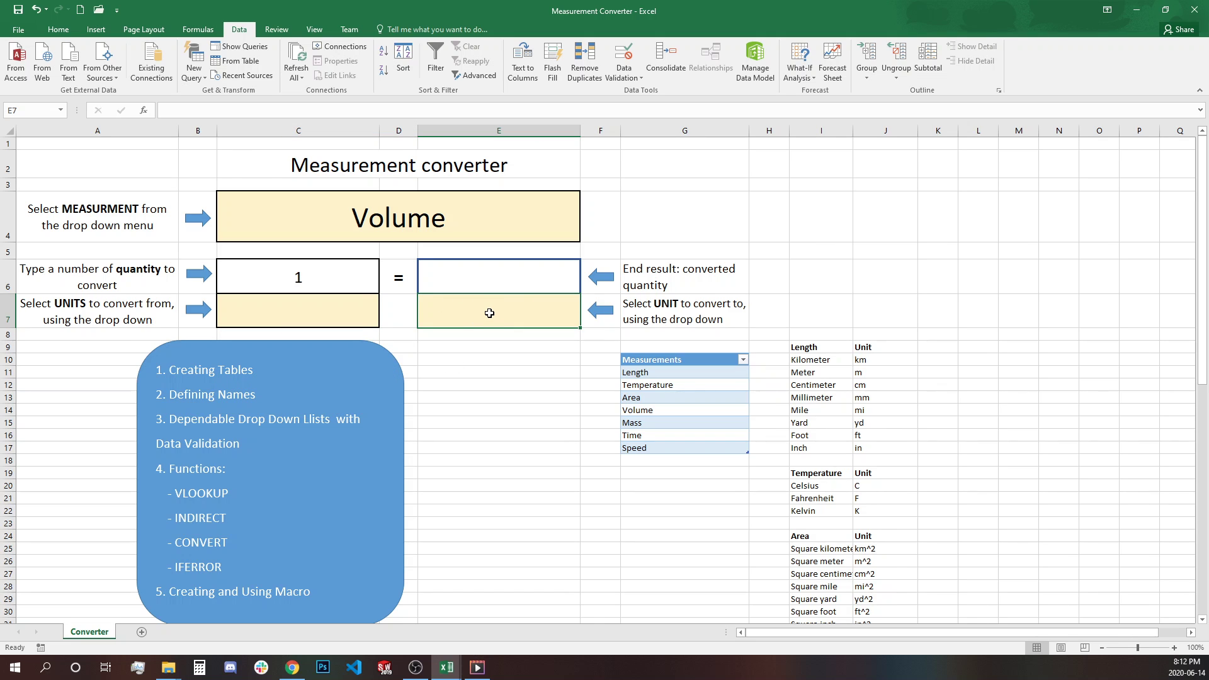
Step: Copy C7's validation rule to E7 with Paste Special > Validation
{"action": "left_click", "coordinate": [351, 311]}
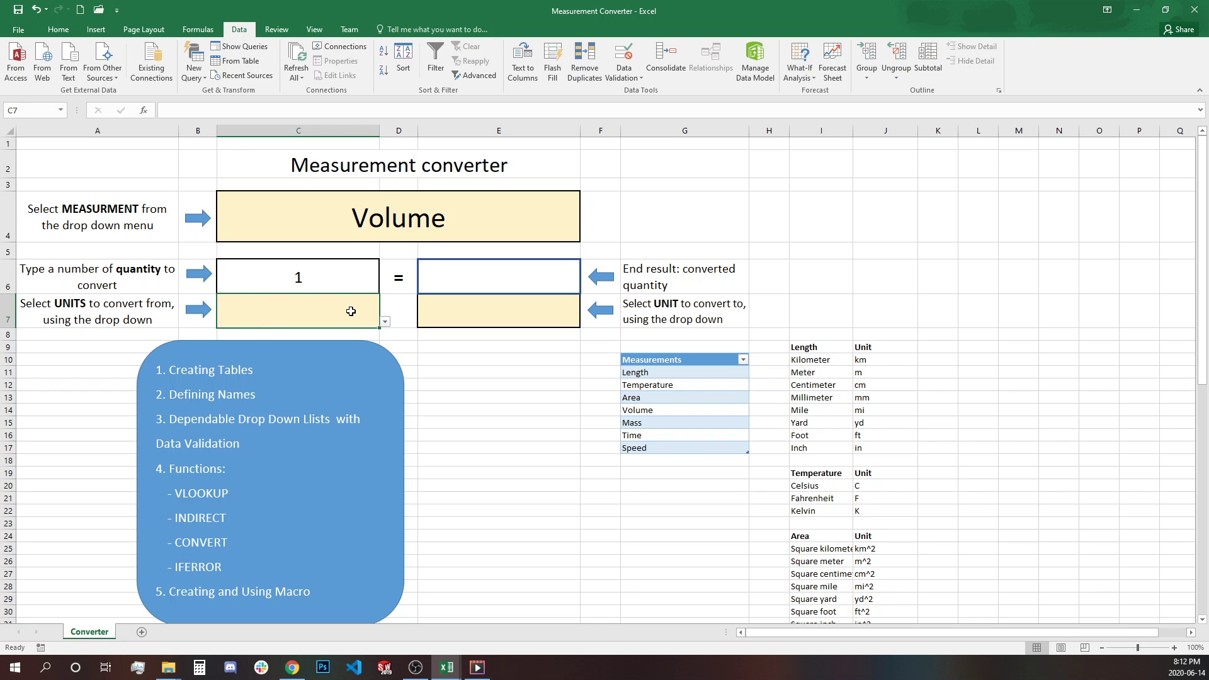
{"action": "key", "text": "ctrl+c"}
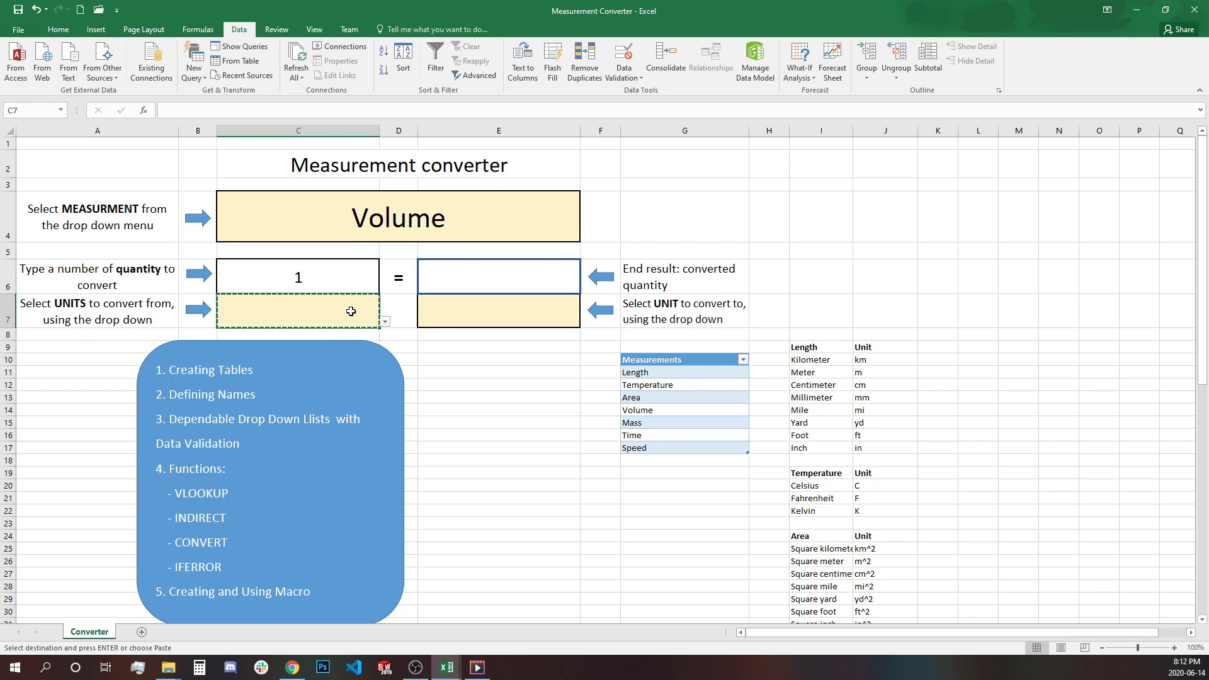
{"action": "right_click", "coordinate": [445, 309]}
{"action": "left_click", "coordinate": [479, 384]}
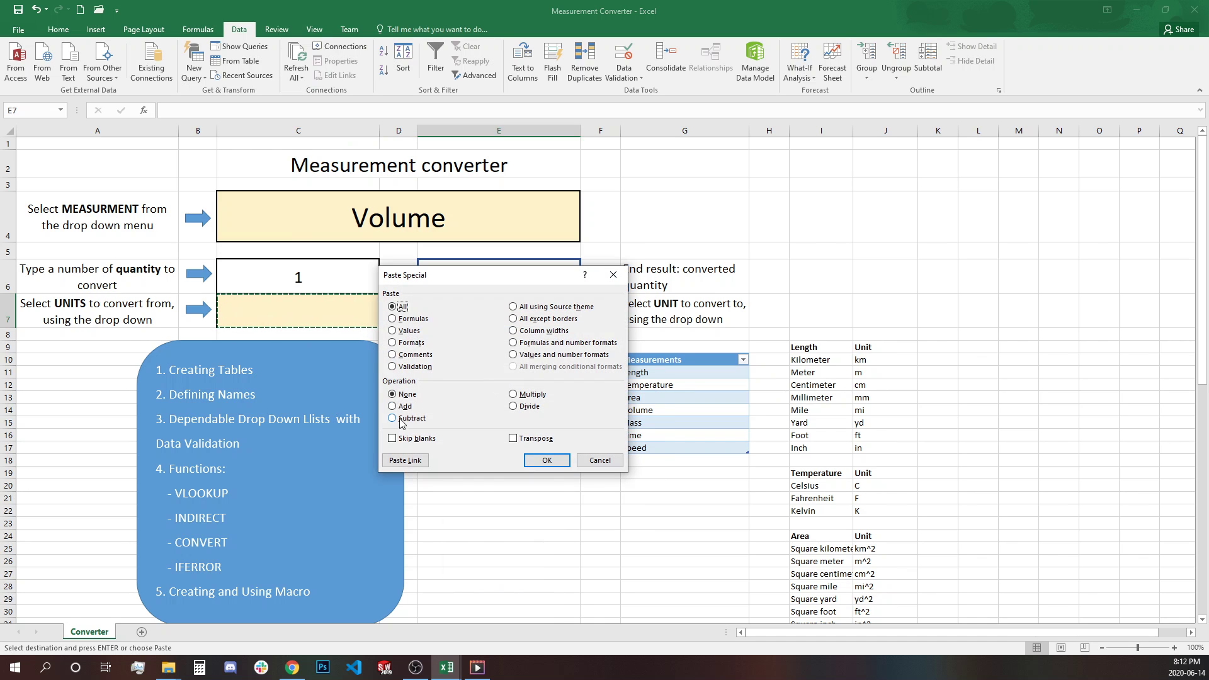
{"action": "left_click", "coordinate": [428, 368]}
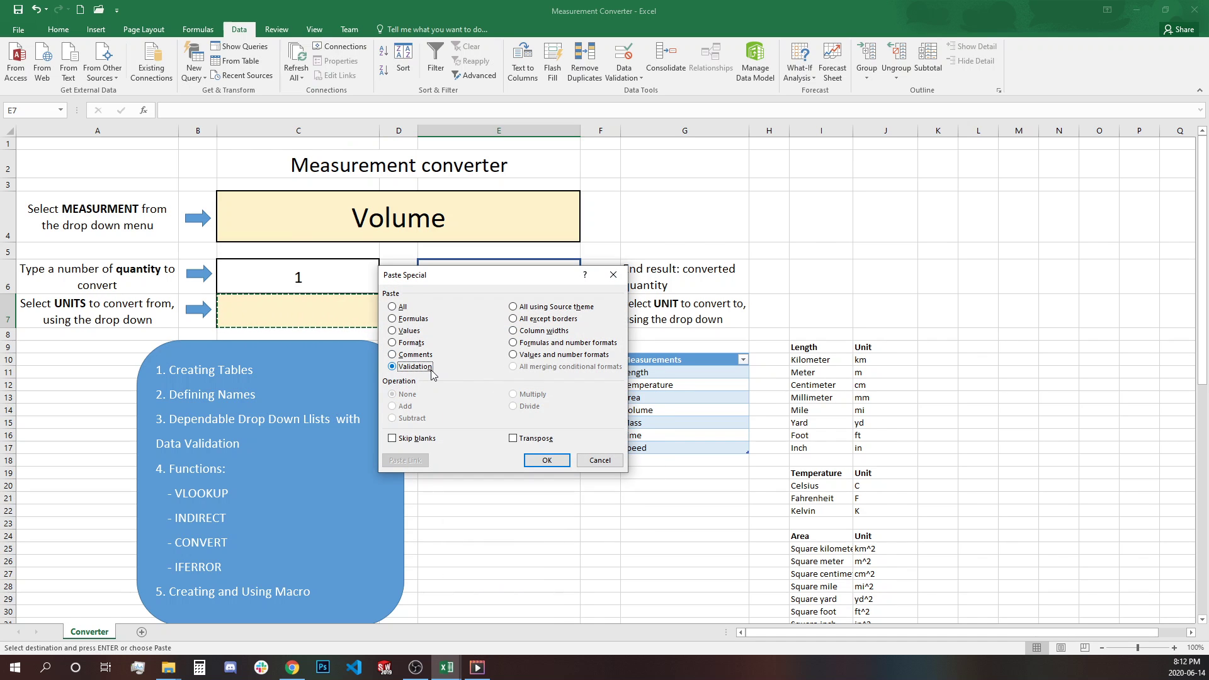
{"action": "left_click", "coordinate": [558, 465]}
Step: Choose Cubic meter as the from-unit in C7 and US cup as the to-unit in E7
{"action": "left_click", "coordinate": [361, 304]}
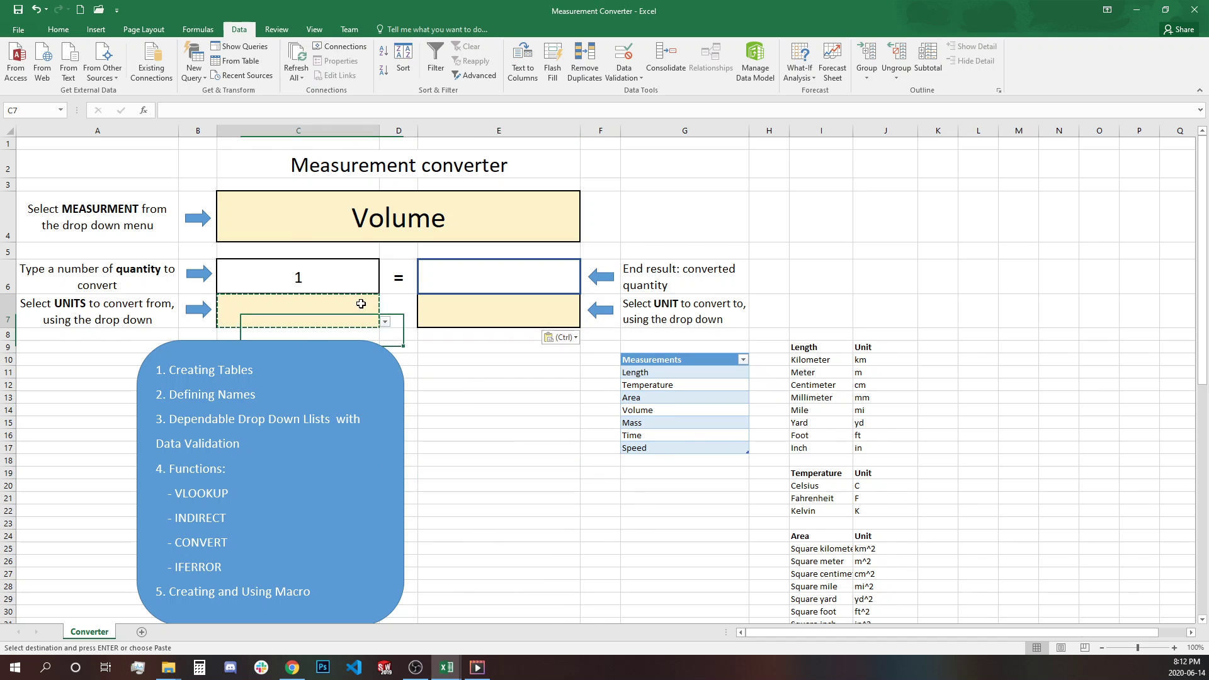
{"action": "left_click", "coordinate": [385, 321]}
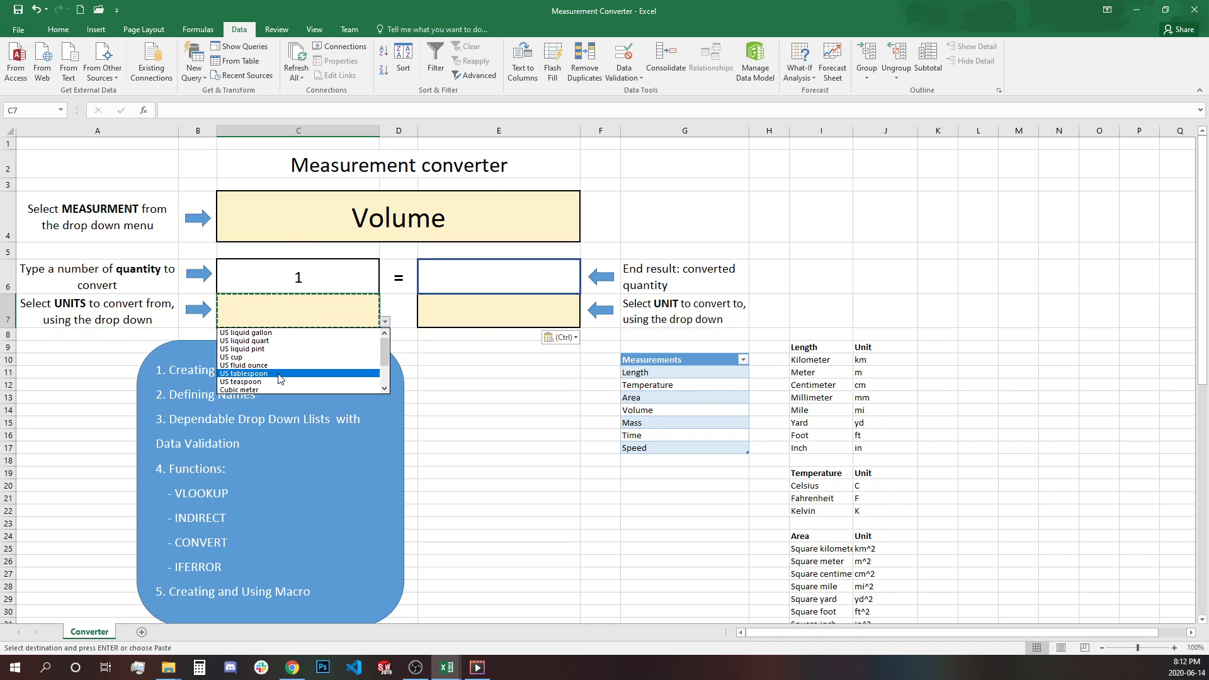
{"action": "left_click", "coordinate": [279, 390]}
{"action": "left_click", "coordinate": [575, 325]}
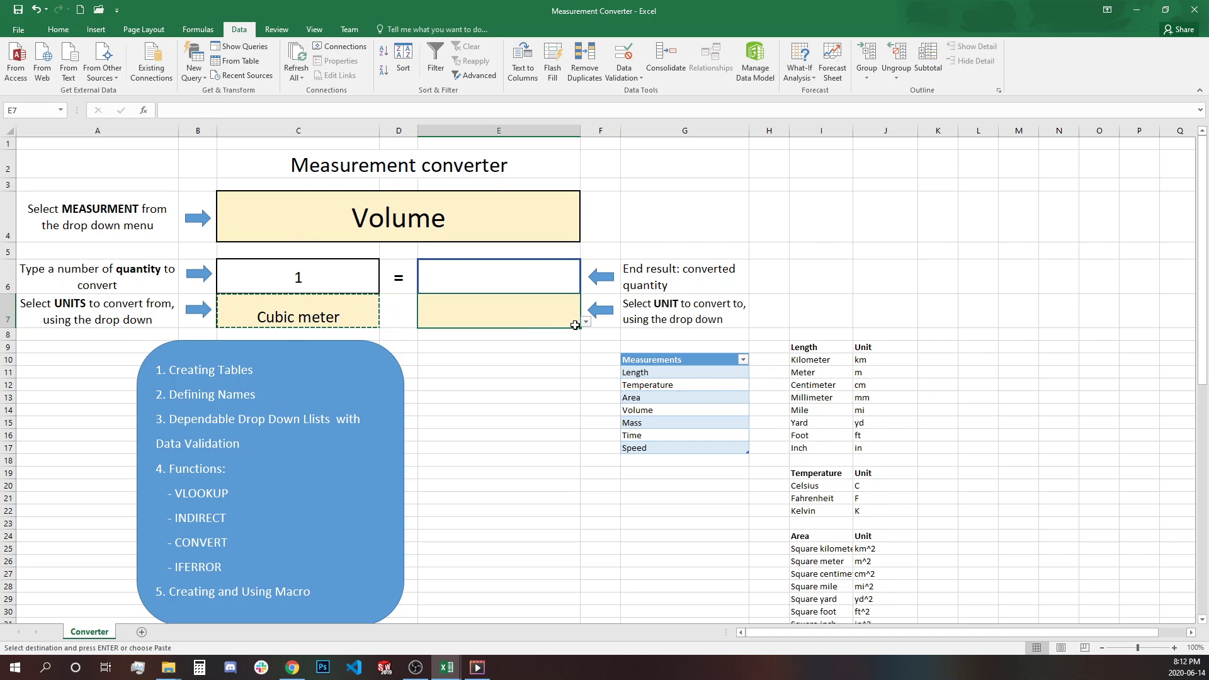
{"action": "left_click", "coordinate": [586, 322]}
{"action": "left_click", "coordinate": [441, 356]}
{"action": "left_click", "coordinate": [454, 274]}
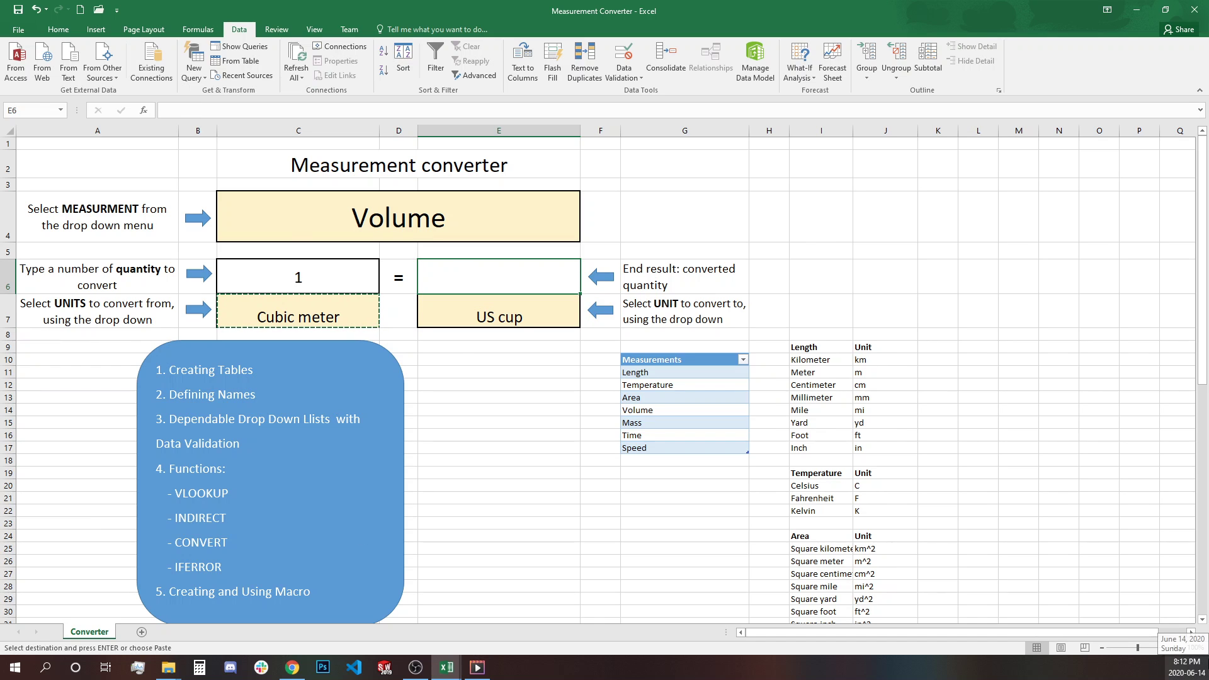
Step: In E6 start =CONVERT(C6,VLOOKUP(C7,I:J,2,FALSE), for the from-unit code
{"action": "type", "text": "="}
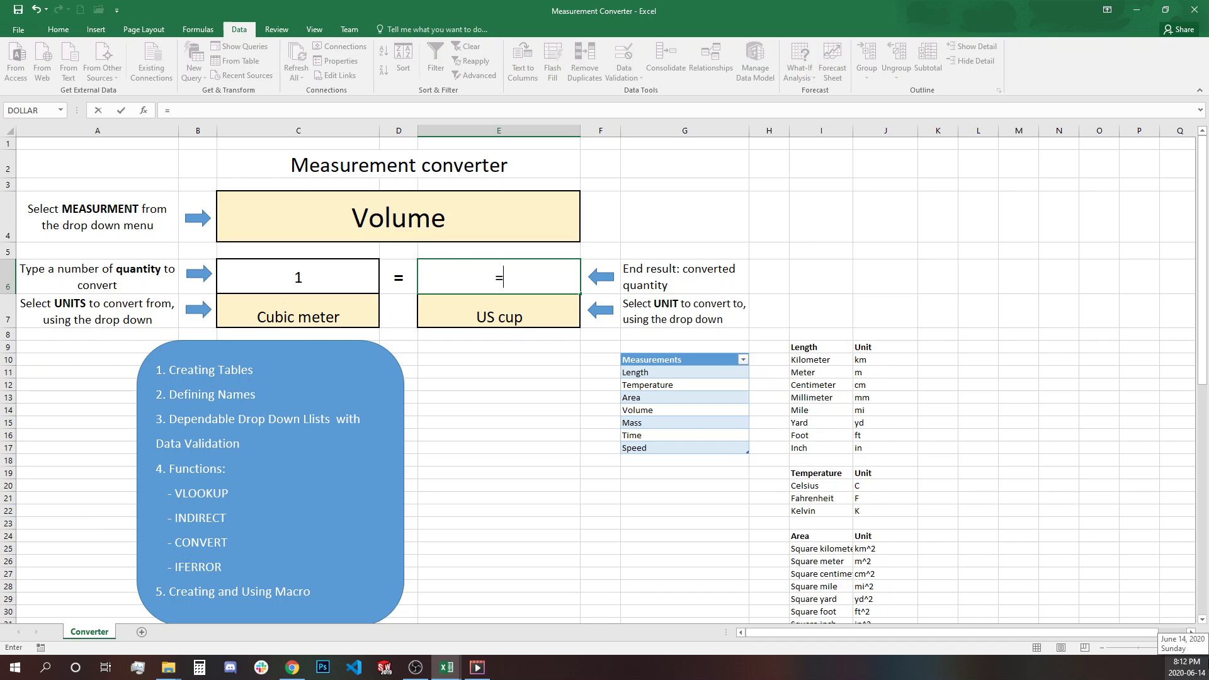
{"action": "type", "text": "conv"}
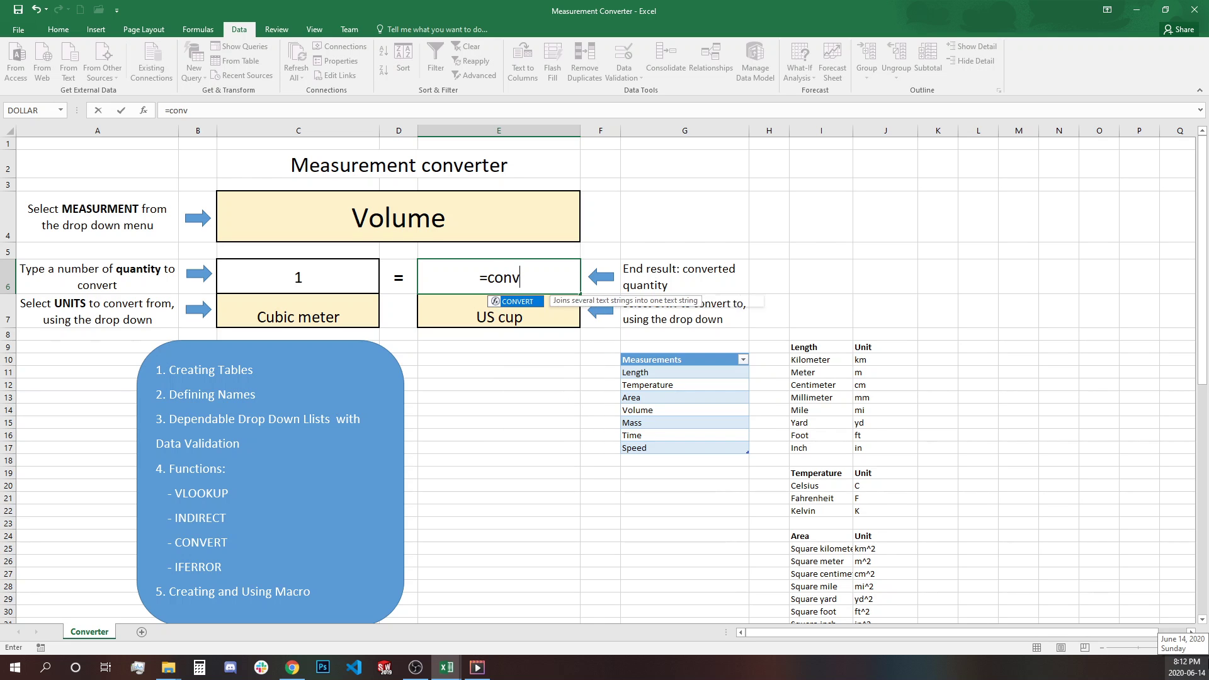
{"action": "type", "text": "ert("}
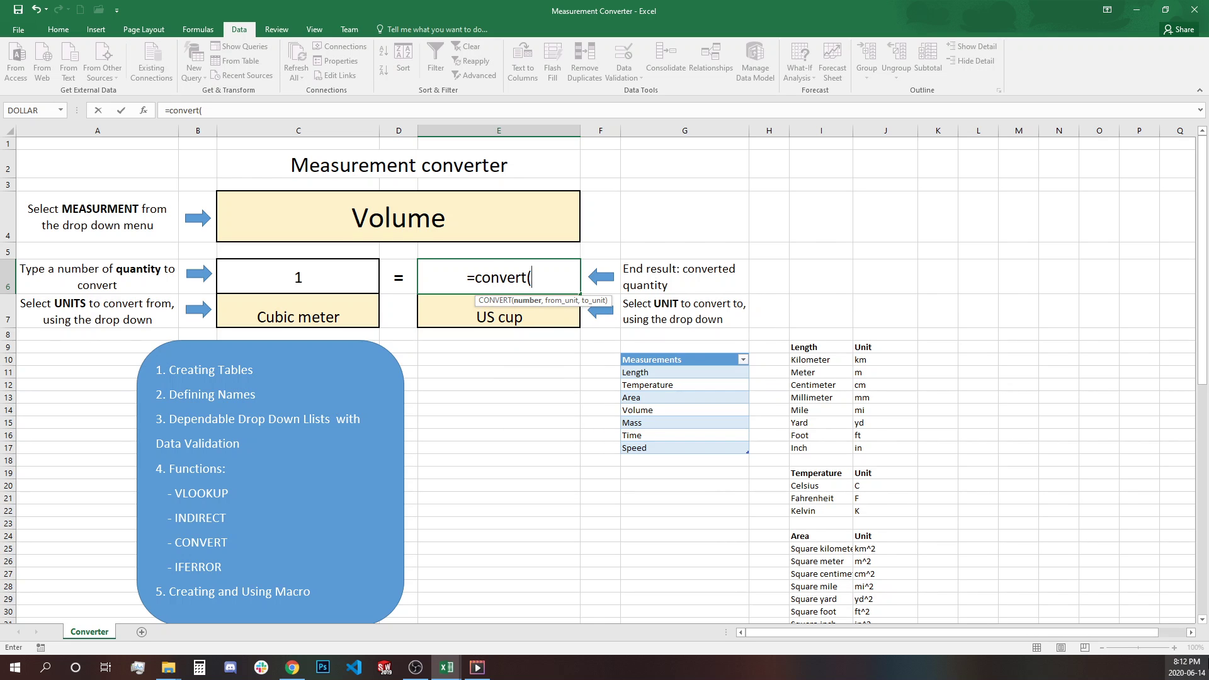
{"action": "left_click", "coordinate": [324, 275]}
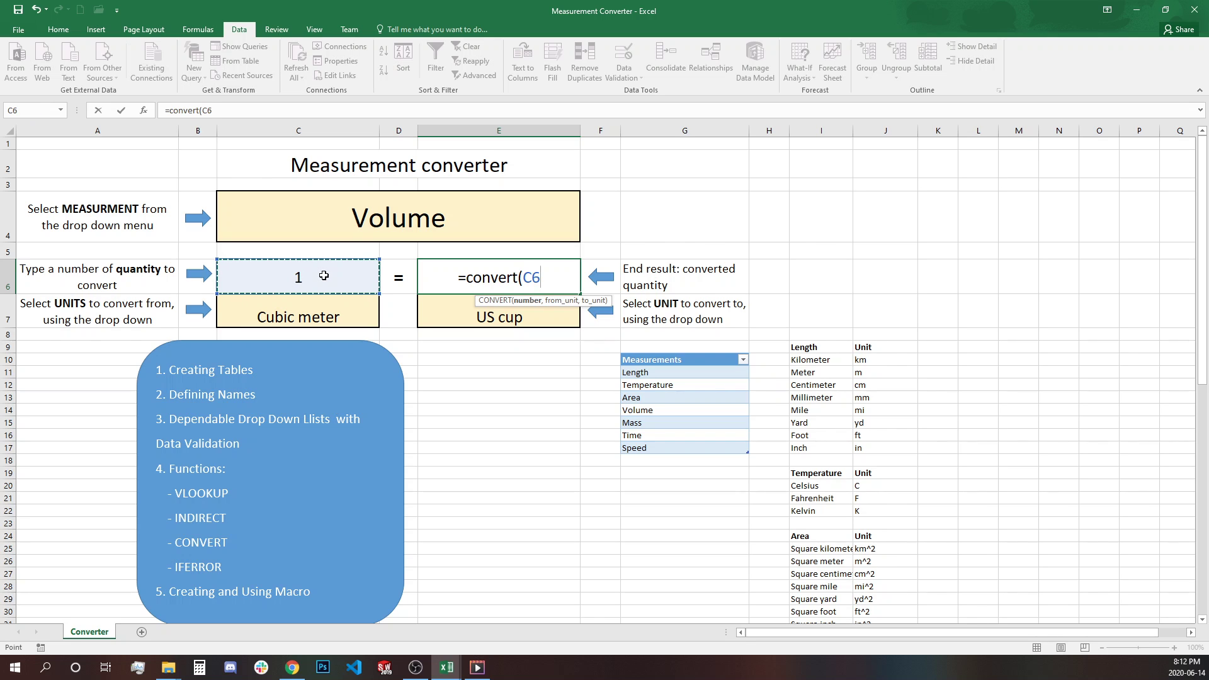
{"action": "type", "text": ","}
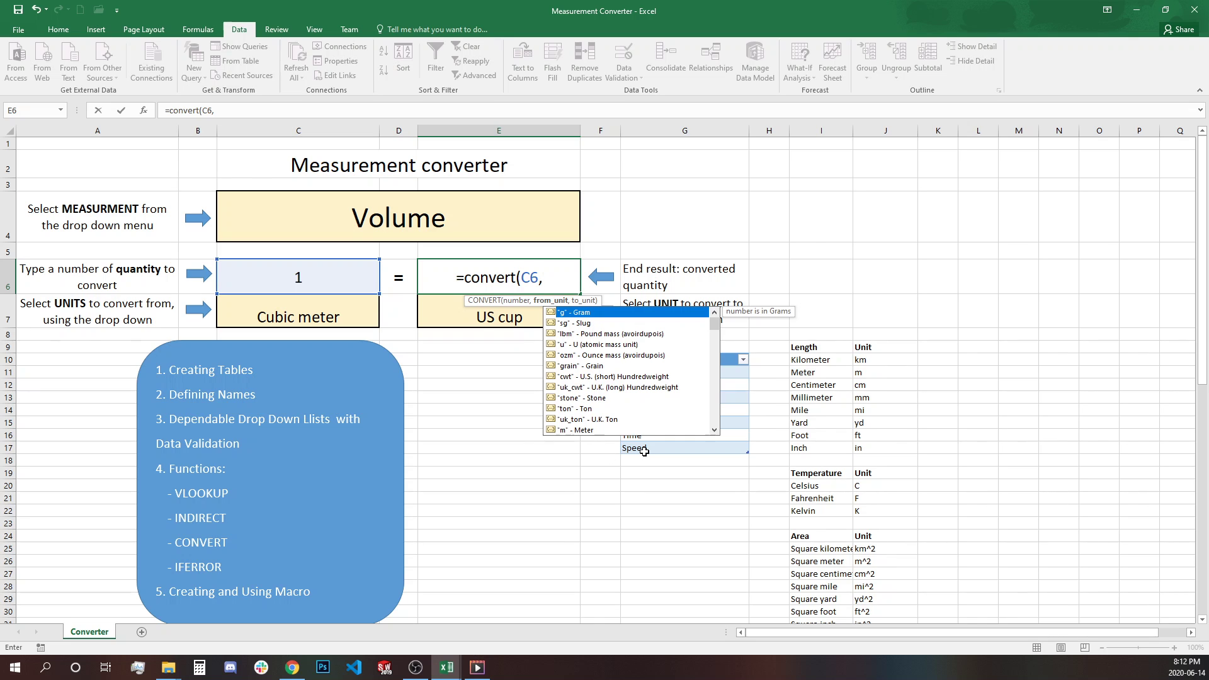
{"action": "type", "text": "v"}
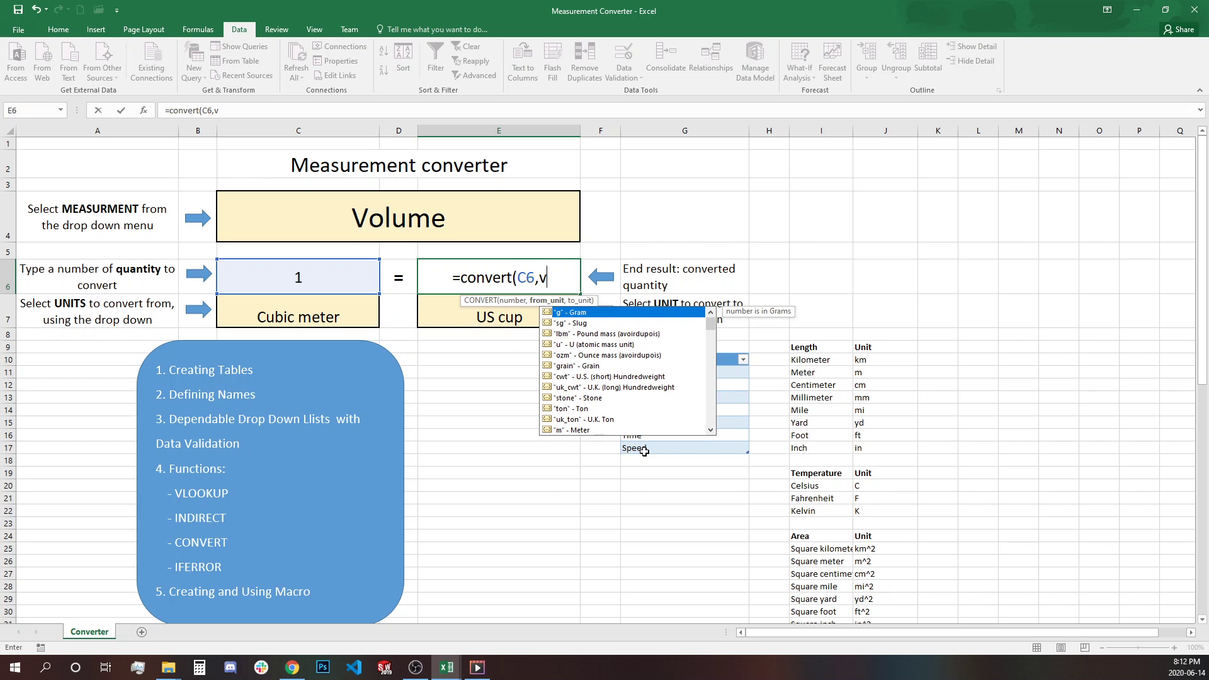
{"action": "type", "text": "look"}
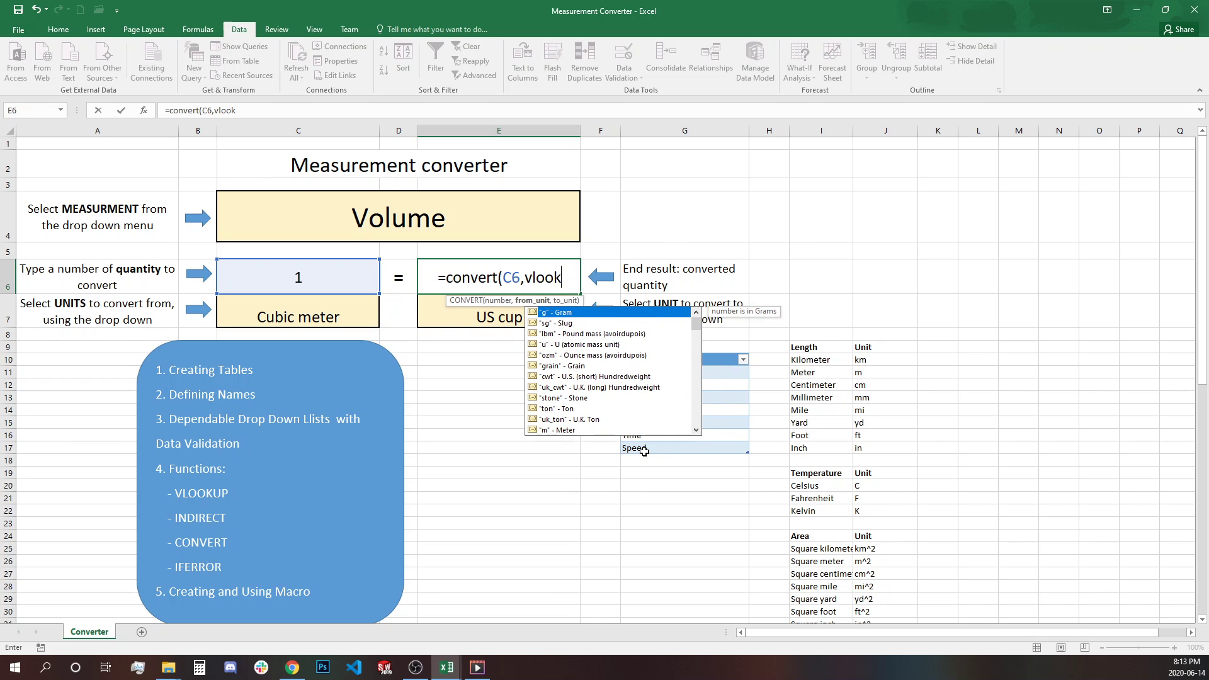
{"action": "type", "text": "up"}
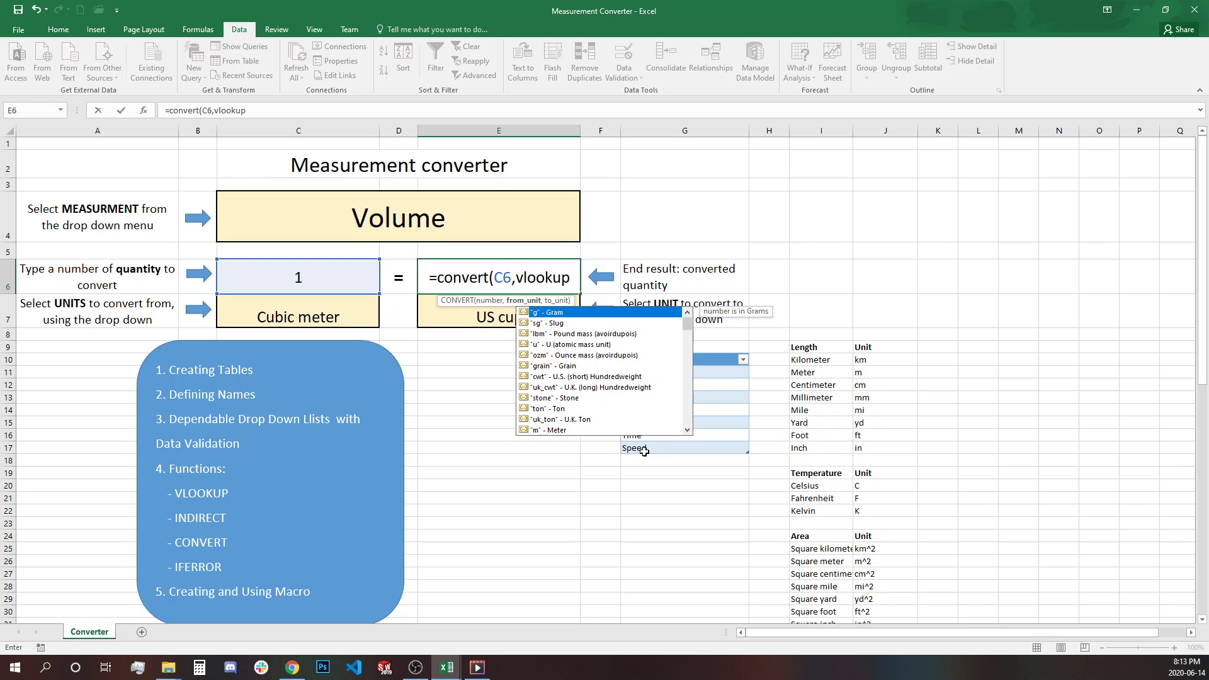
{"action": "type", "text": "("}
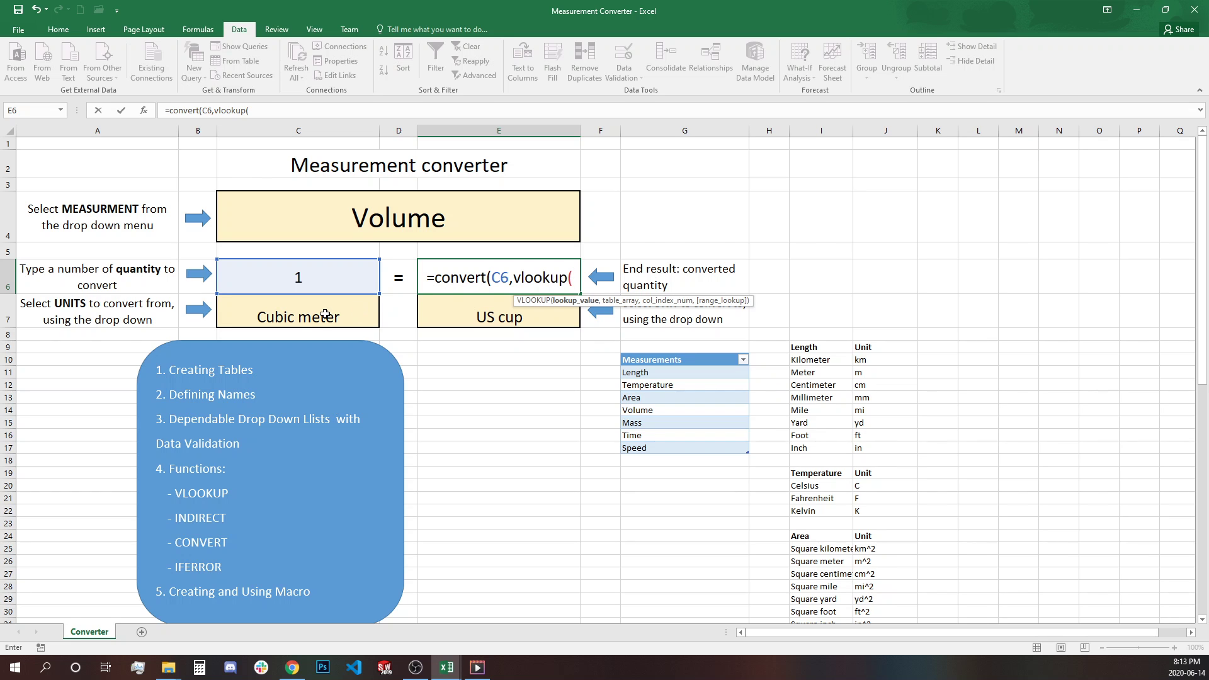
{"action": "left_click", "coordinate": [304, 318]}
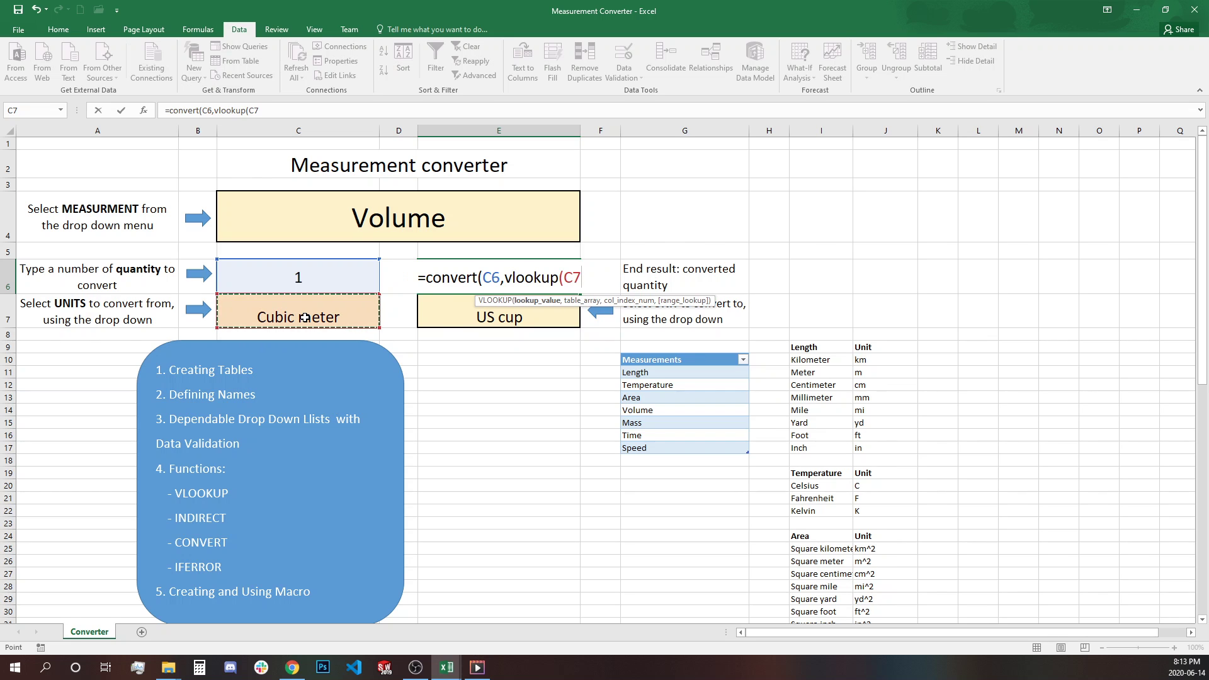
{"action": "type", "text": ","}
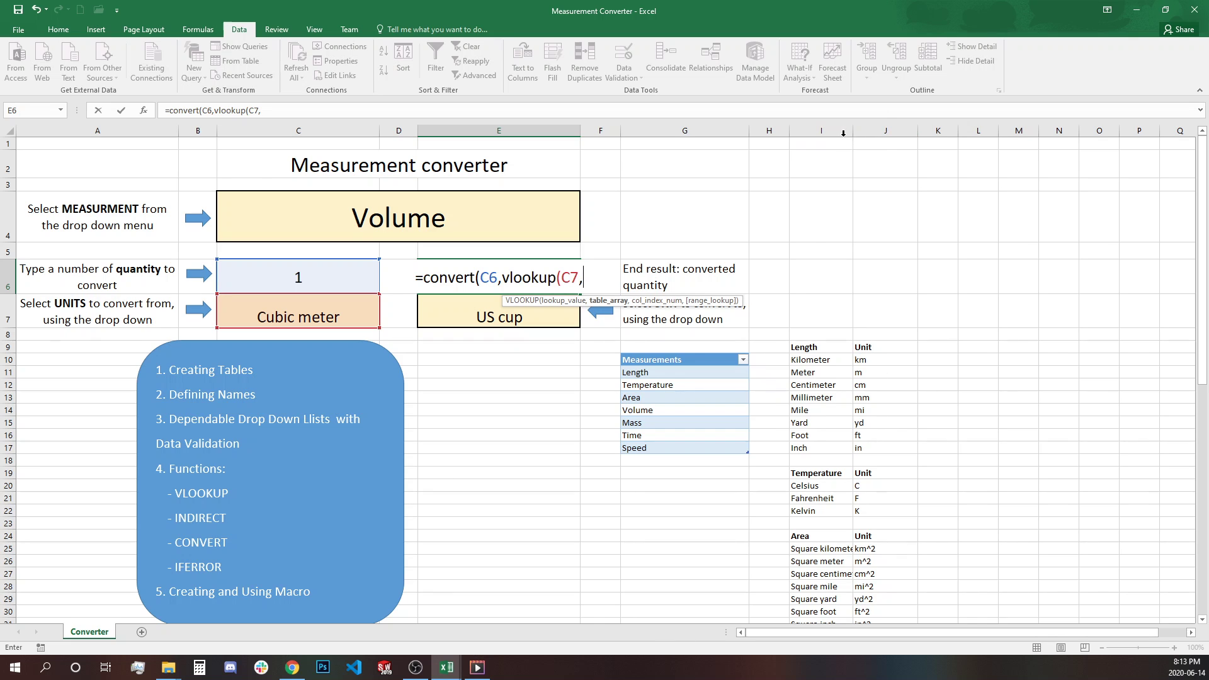
{"action": "left_click_drag", "start_coordinate": [819, 137], "coordinate": [897, 150]}
{"action": "type", "text": ","}
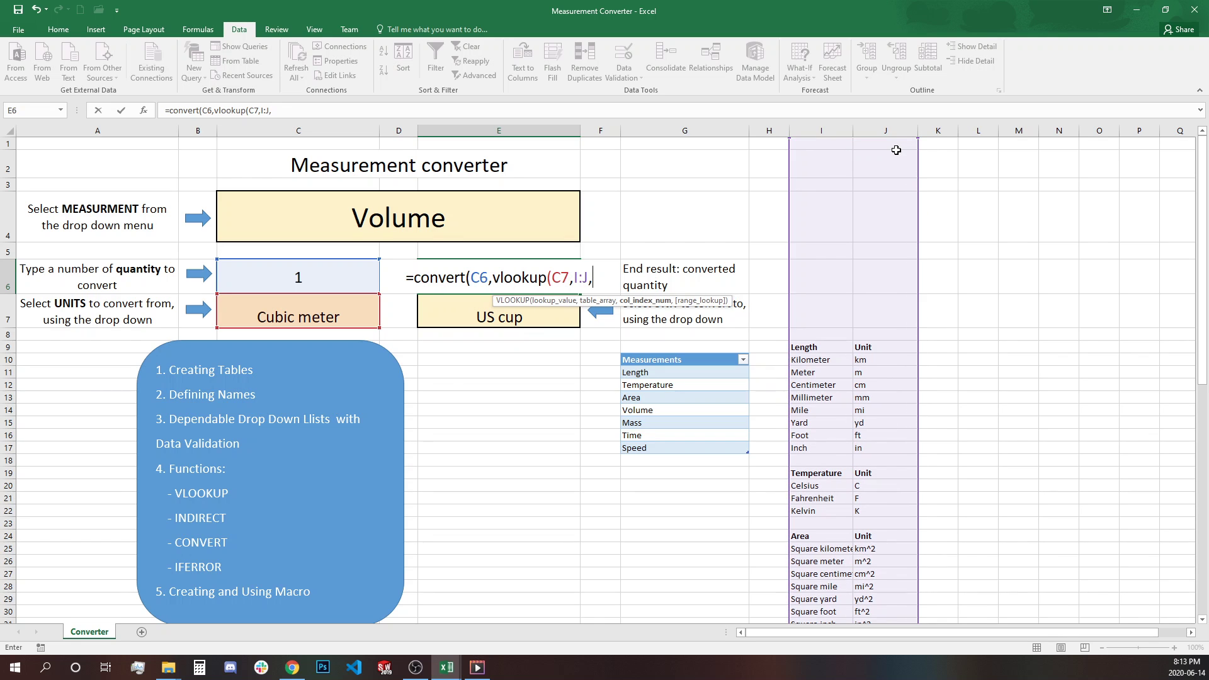
{"action": "type", "text": "2"}
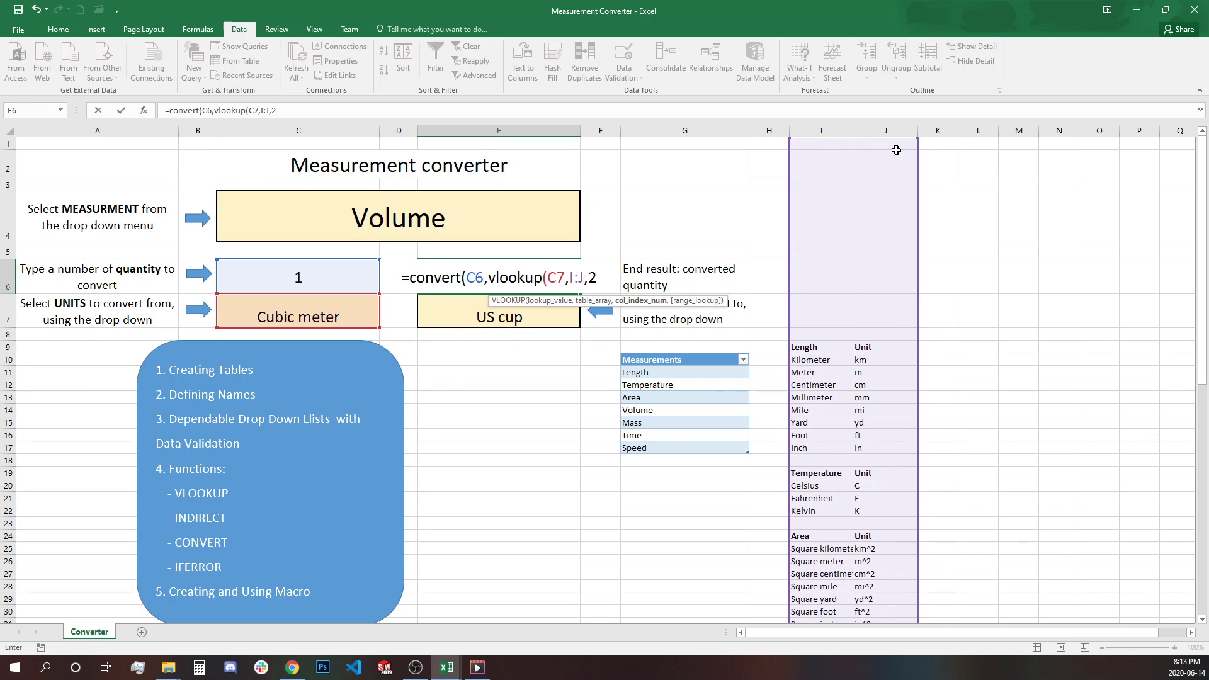
{"action": "type", "text": ",fals"}
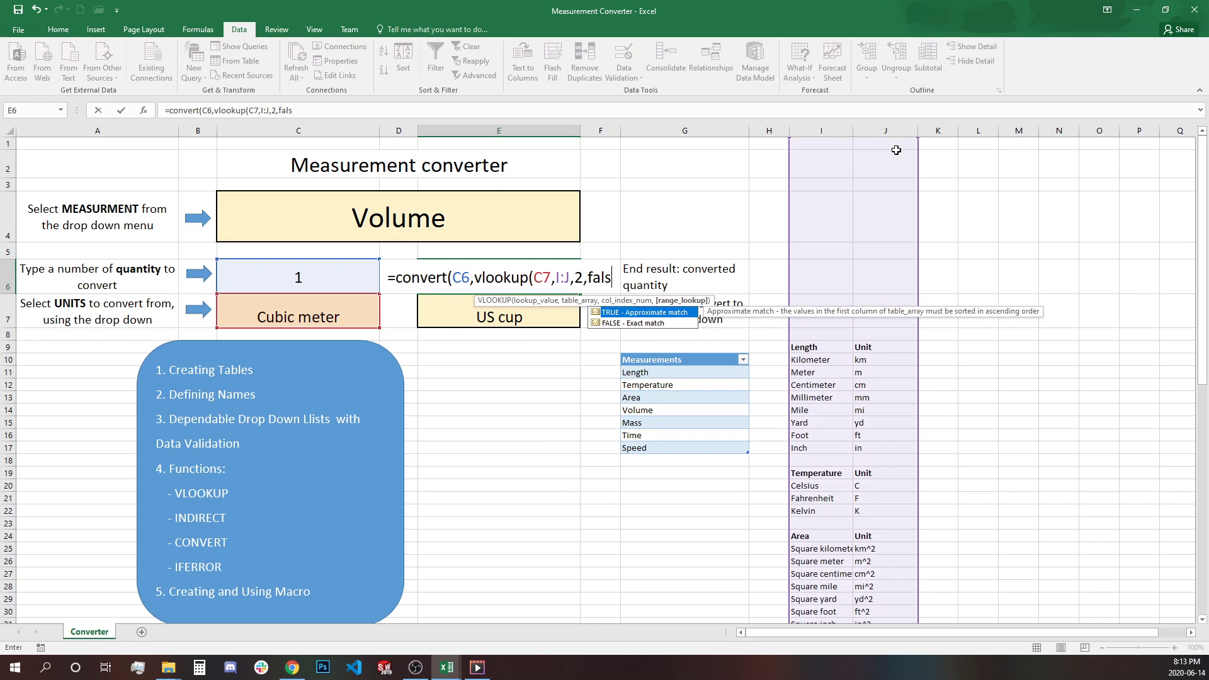
{"action": "type", "text": "e)"}
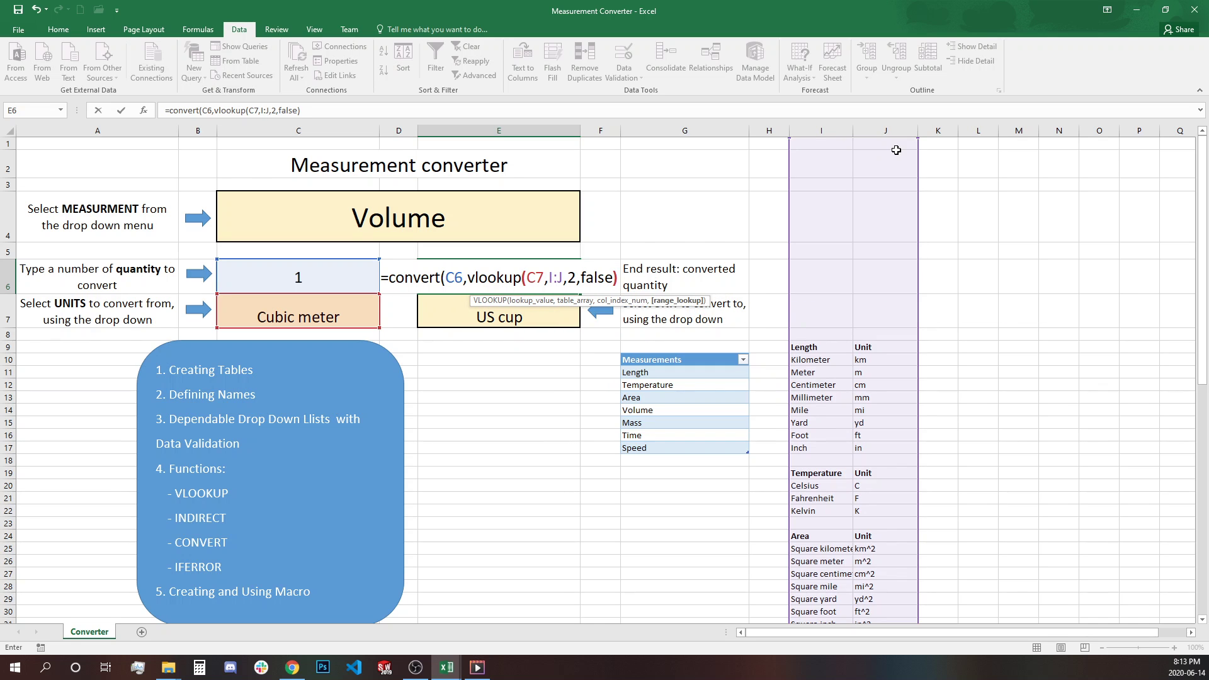
{"action": "type", "text": ","}
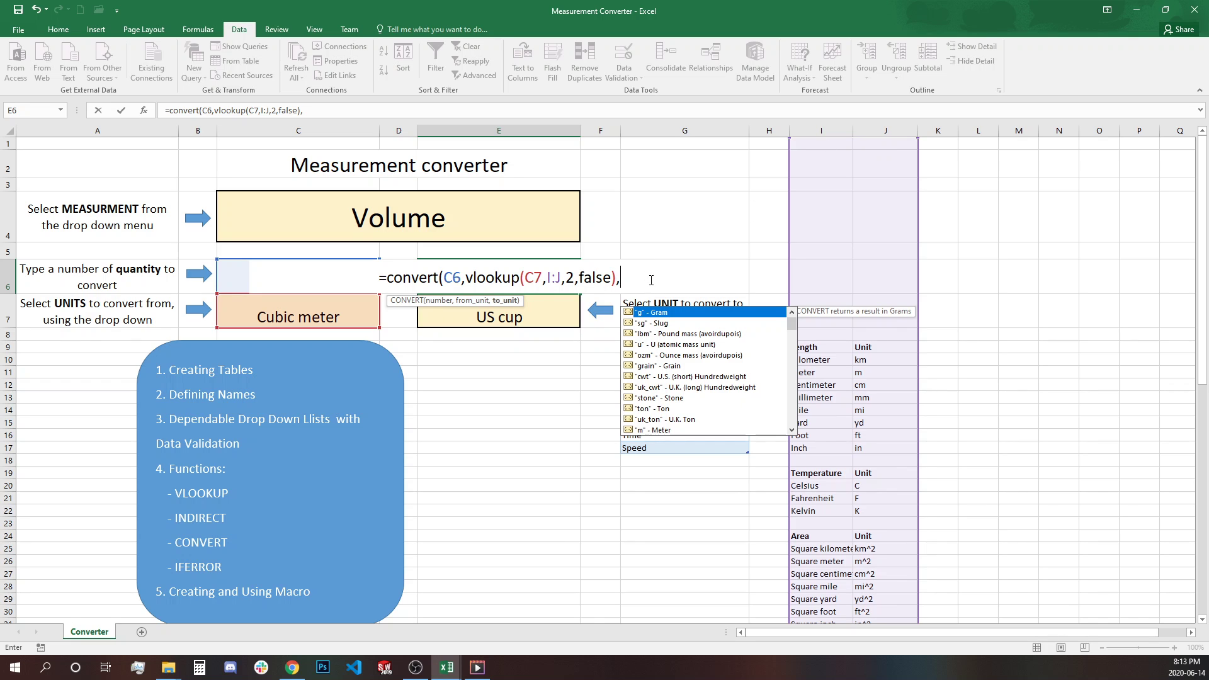
Step: Add VLOOKUP(E7,I:J,2,FALSE) as the to-unit code and commit, giving 4226.752838
{"action": "type", "text": "v"}
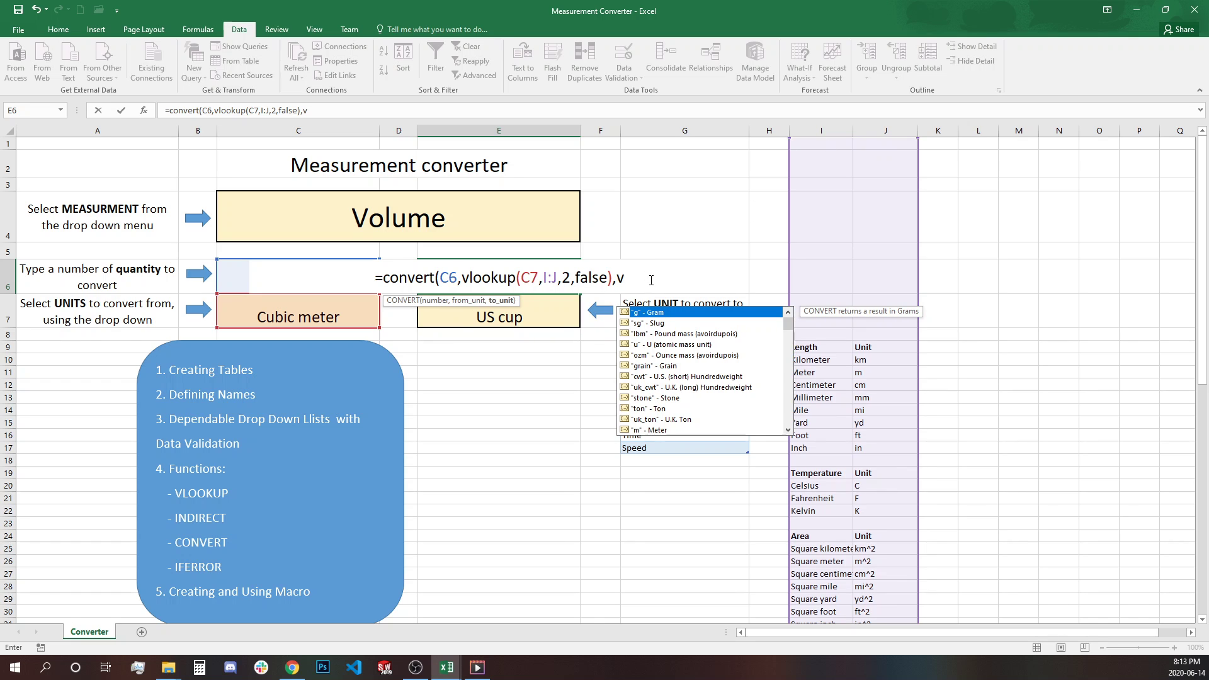
{"action": "type", "text": "lookup("}
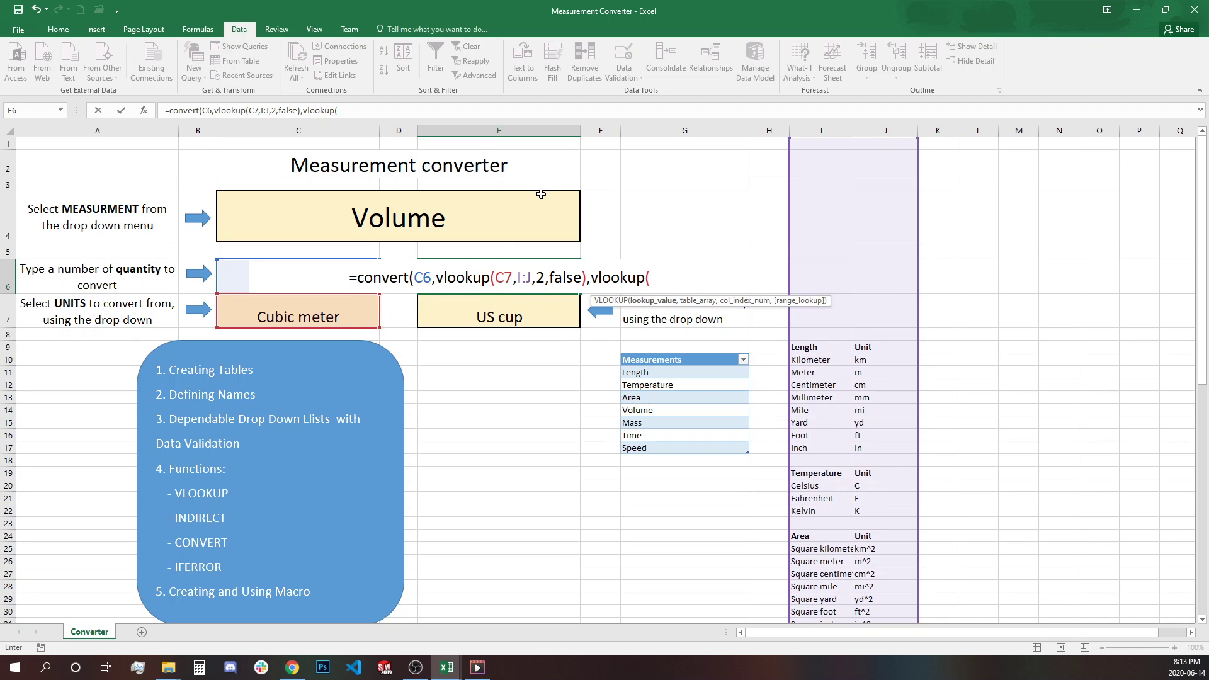
{"action": "left_click", "coordinate": [503, 312]}
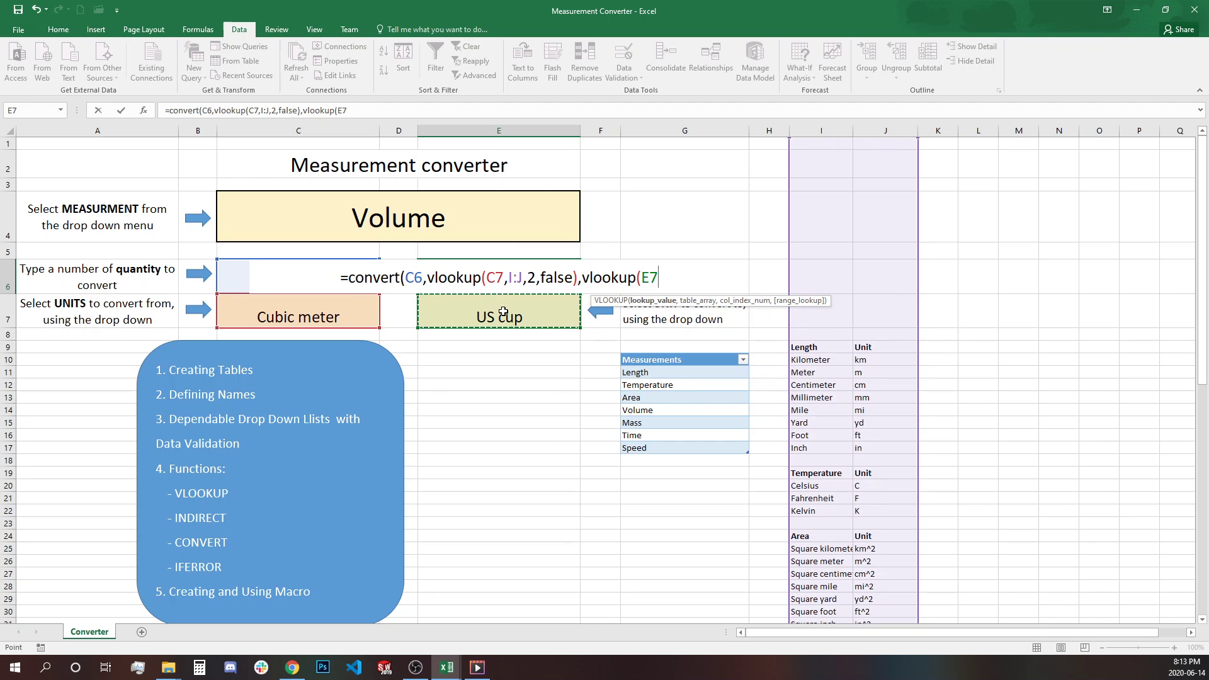
{"action": "type", "text": ","}
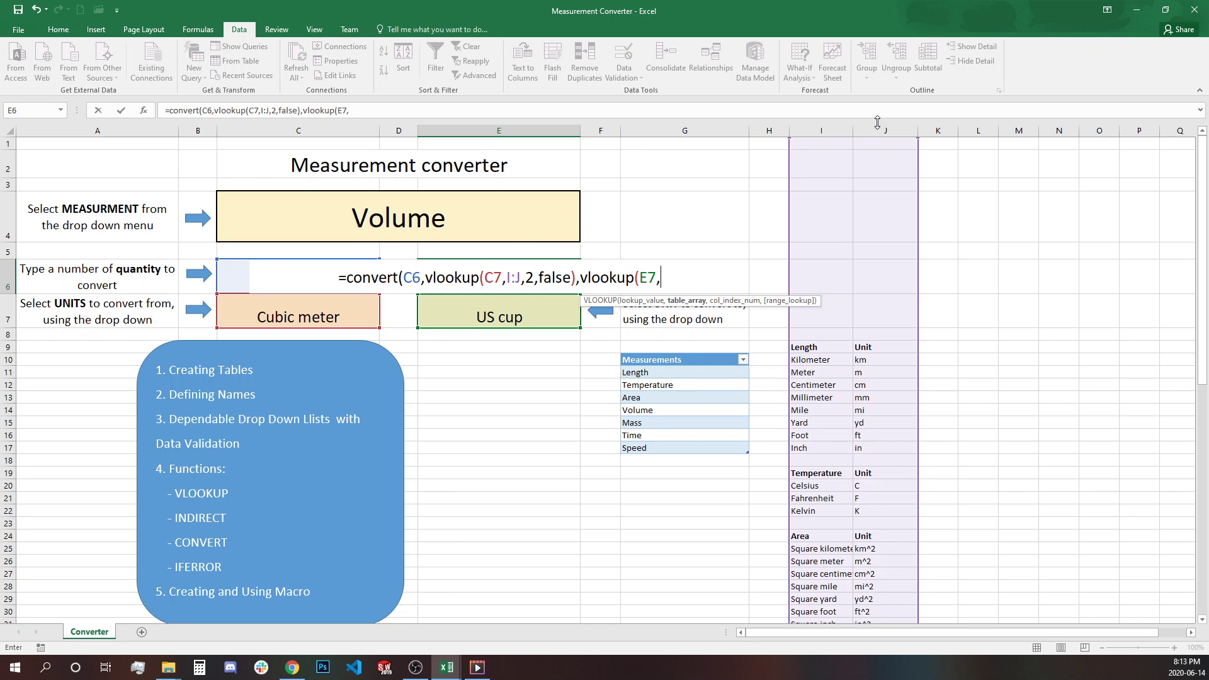
{"action": "left_click_drag", "start_coordinate": [827, 130], "coordinate": [879, 142]}
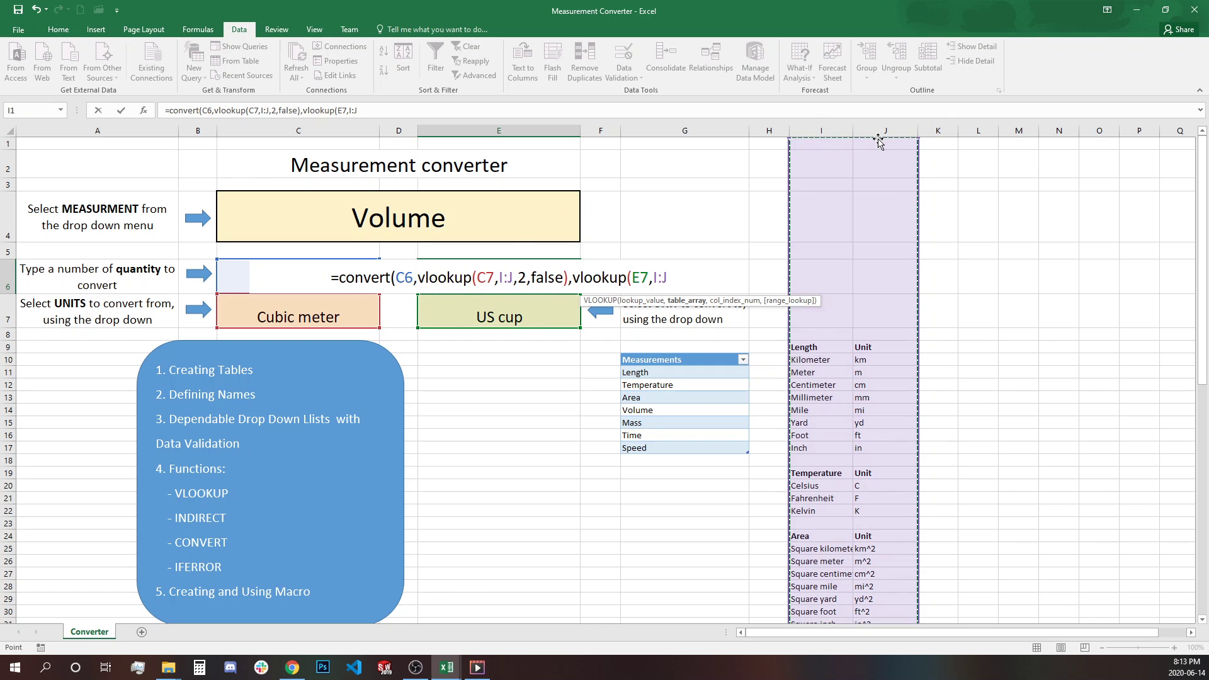
{"action": "type", "text": ",2"}
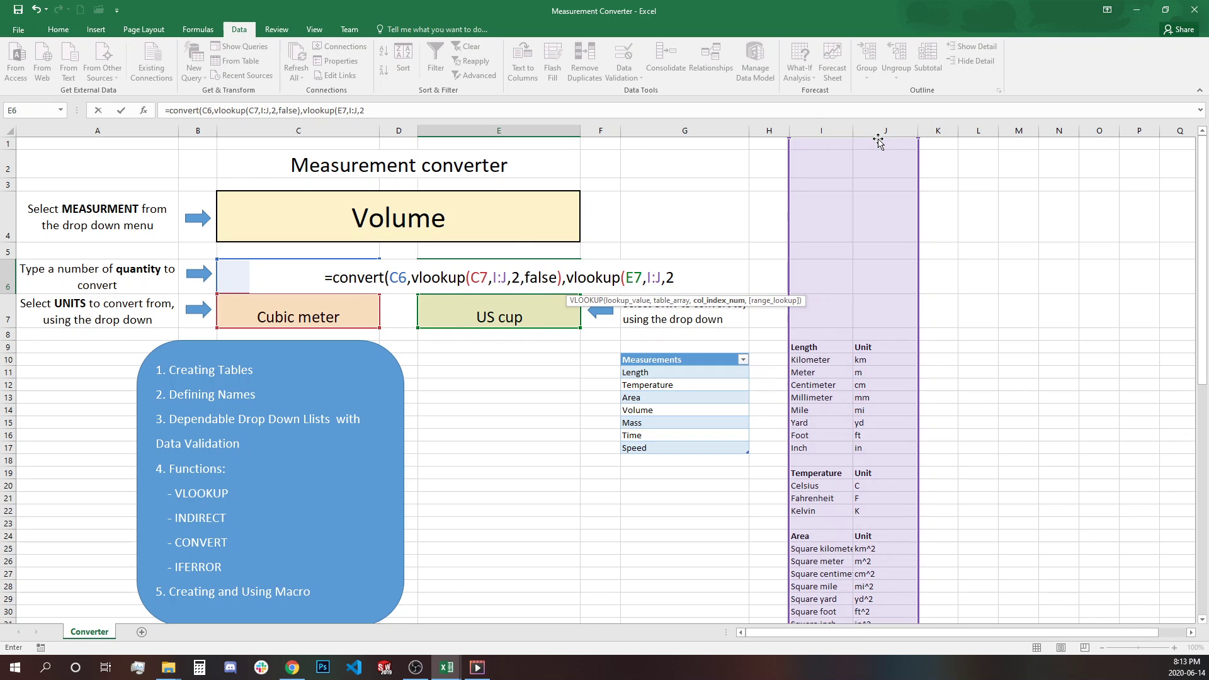
{"action": "type", "text": ",false"}
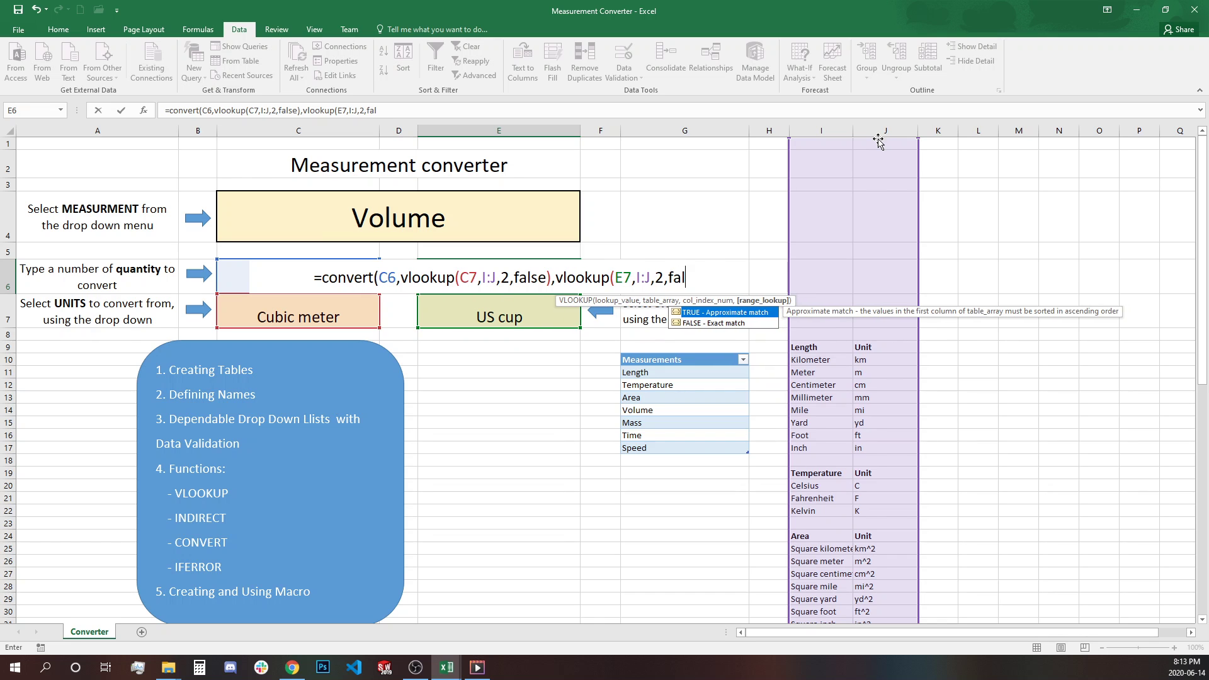
{"action": "type", "text": "))"}
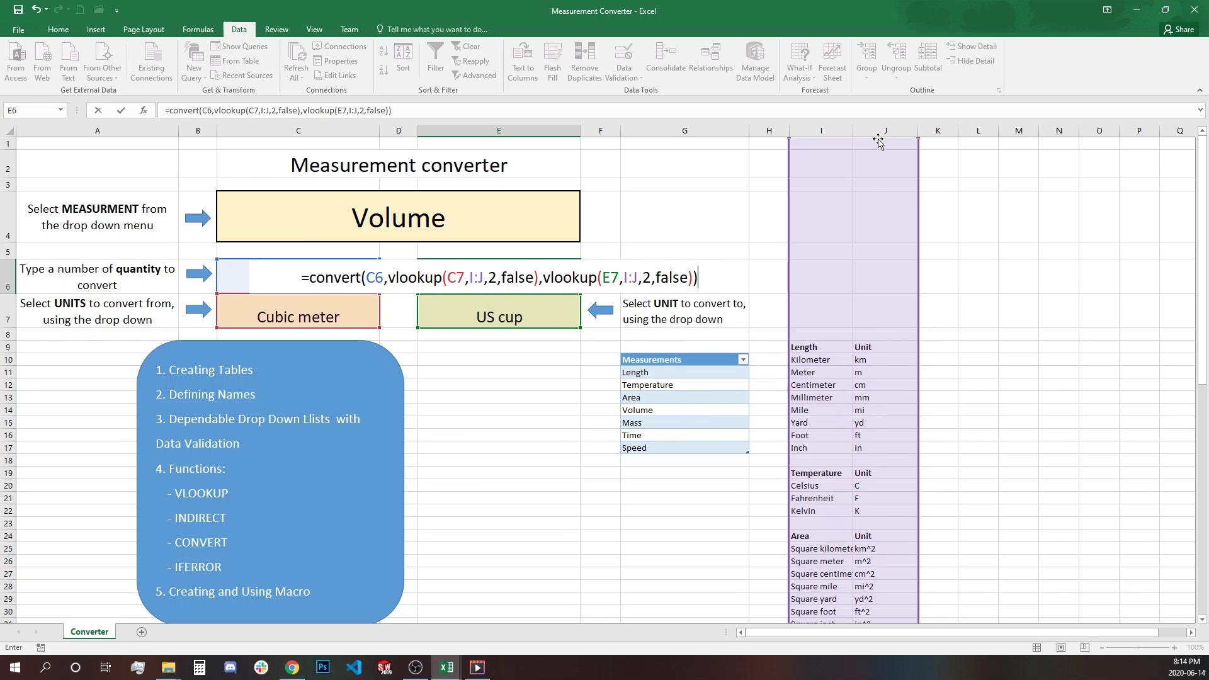
{"action": "key", "text": "Return"}
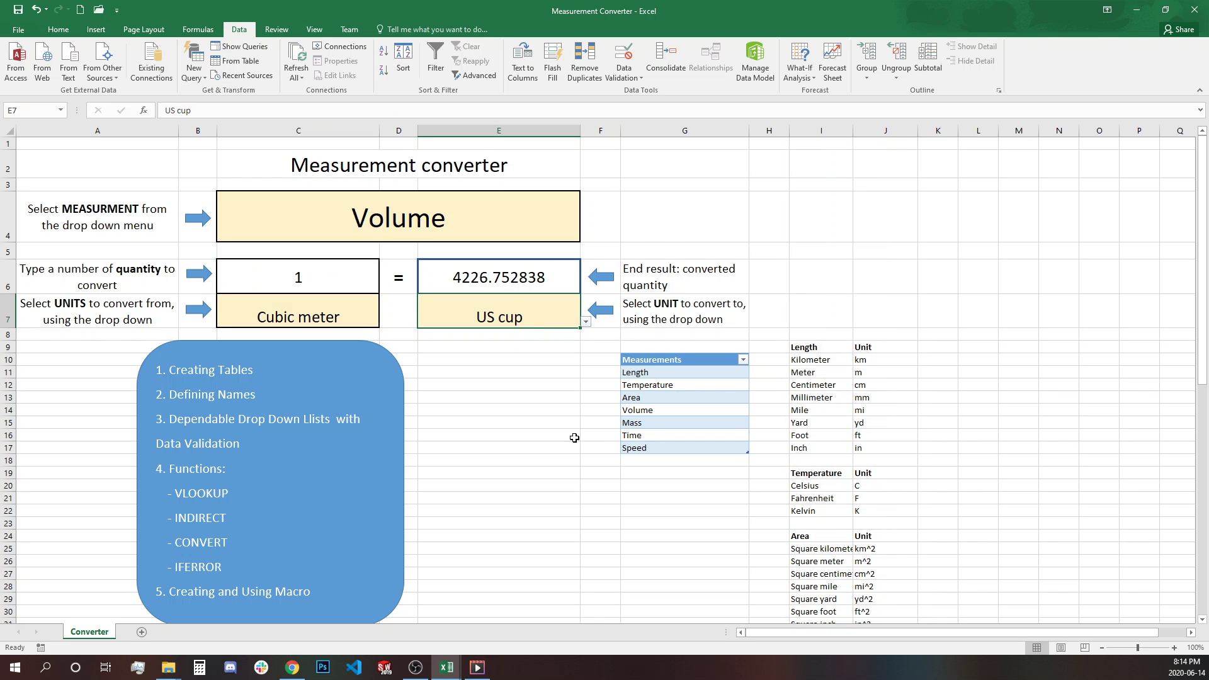
Step: Switch the units to Liter and Milliliter and check that E6 shows 1000
{"action": "left_click", "coordinate": [371, 321]}
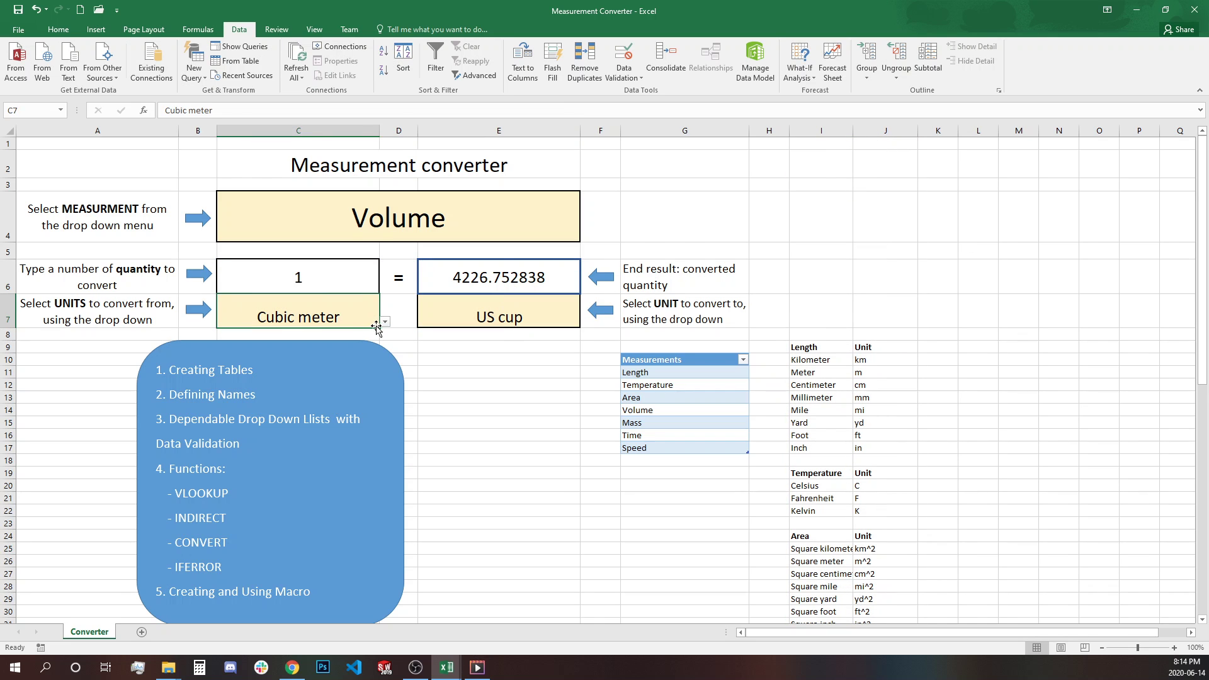
{"action": "left_click", "coordinate": [385, 321]}
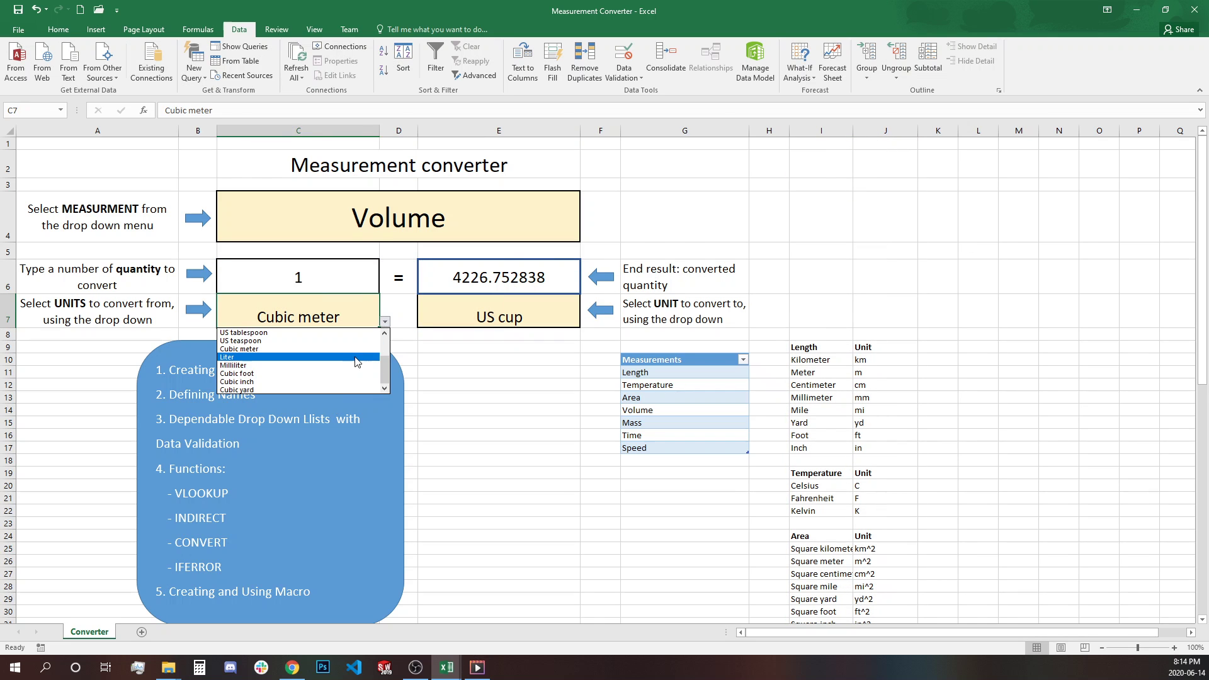
{"action": "left_click", "coordinate": [357, 358]}
{"action": "left_click", "coordinate": [536, 313]}
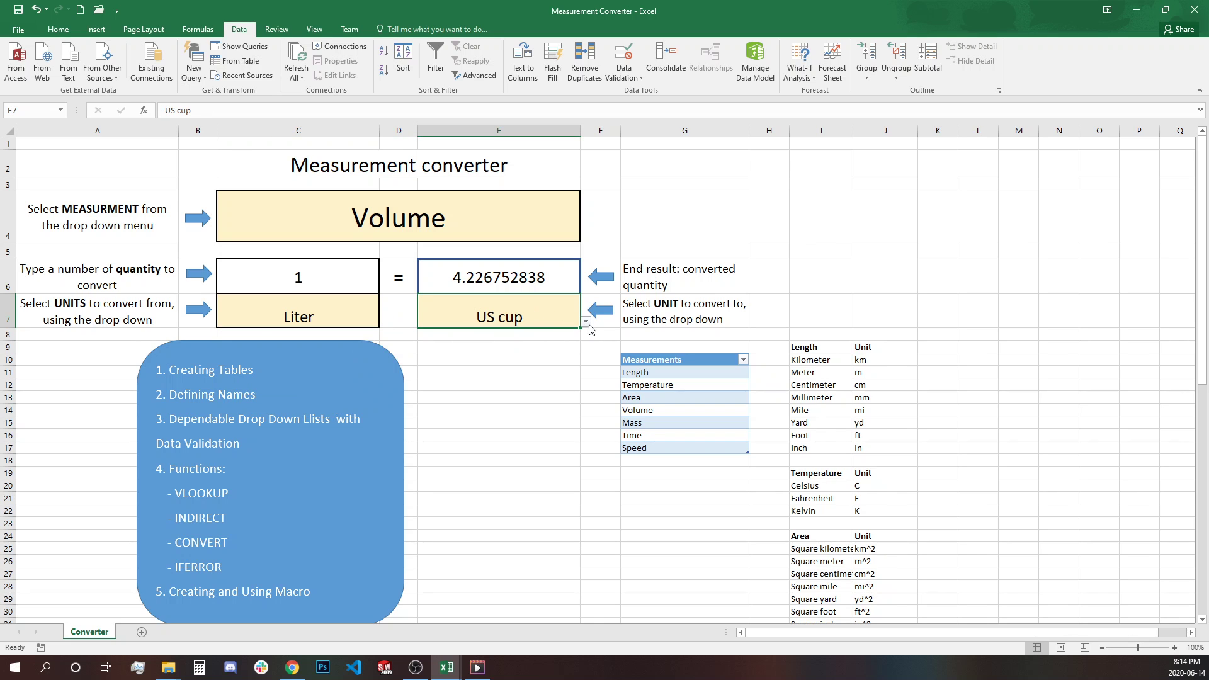
{"action": "left_click", "coordinate": [588, 323]}
{"action": "left_click", "coordinate": [533, 382]}
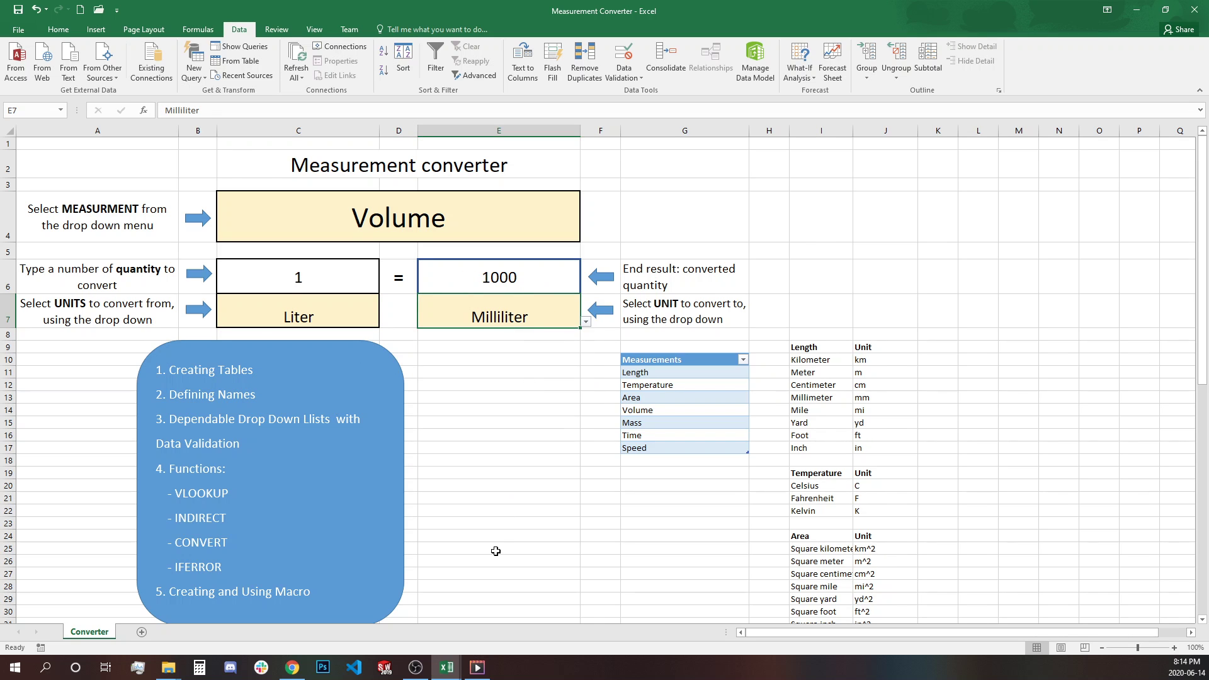
{"action": "left_click", "coordinate": [547, 288]}
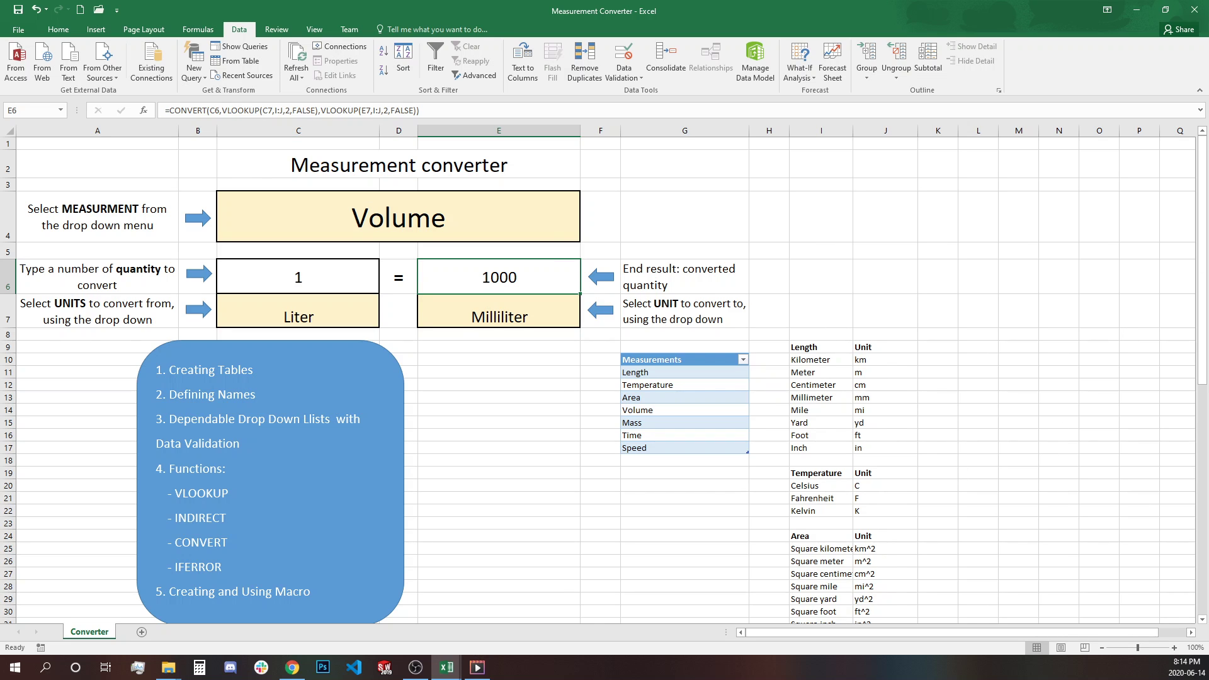
{"action": "left_click", "coordinate": [884, 420]}
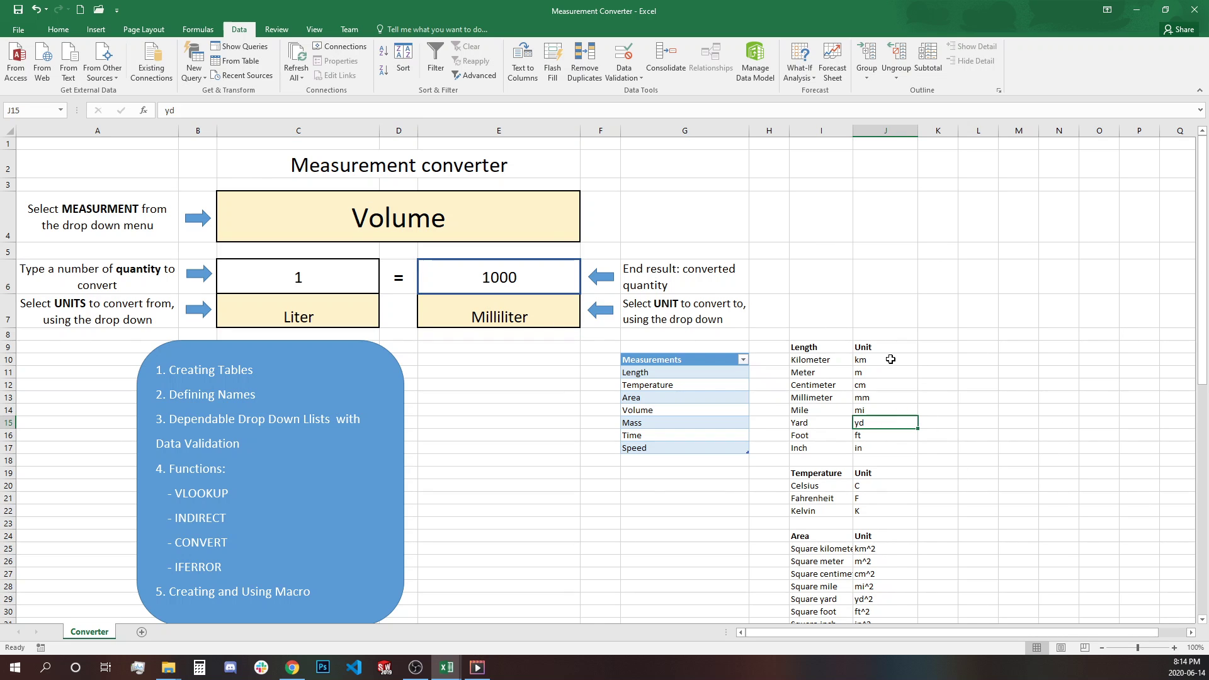
{"action": "left_click_drag", "start_coordinate": [891, 359], "coordinate": [885, 444]}
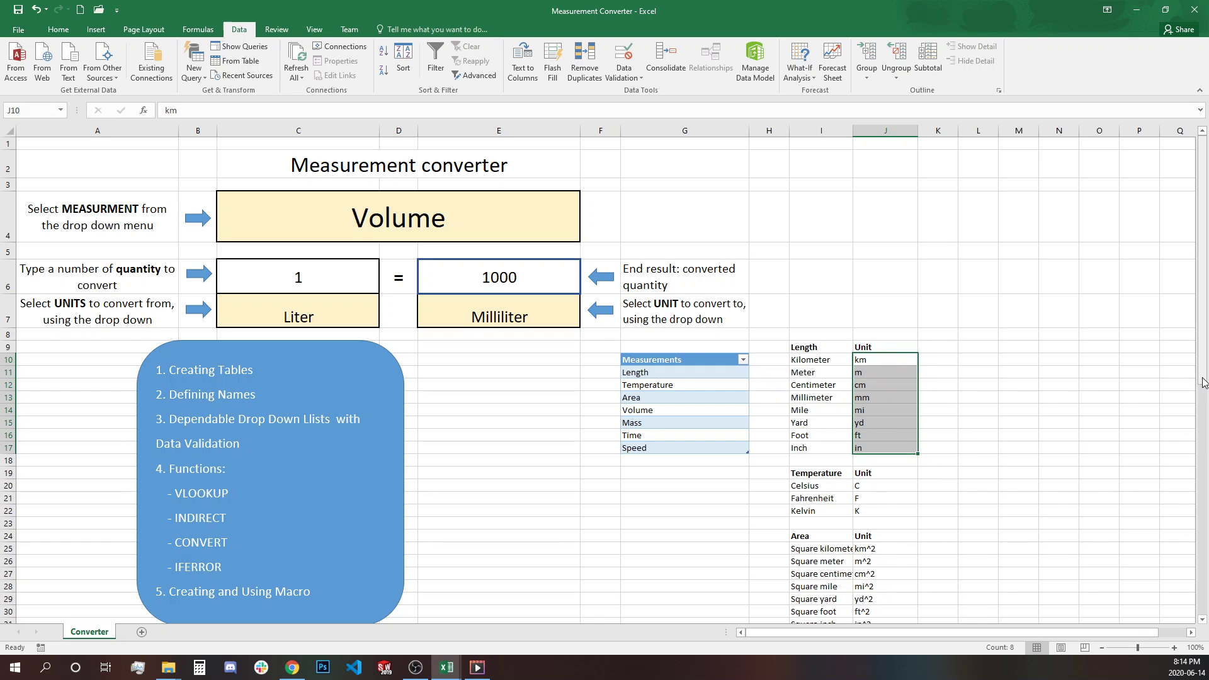
{"action": "left_click_drag", "start_coordinate": [1205, 382], "coordinate": [1189, 460]}
{"action": "left_click", "coordinate": [886, 559]}
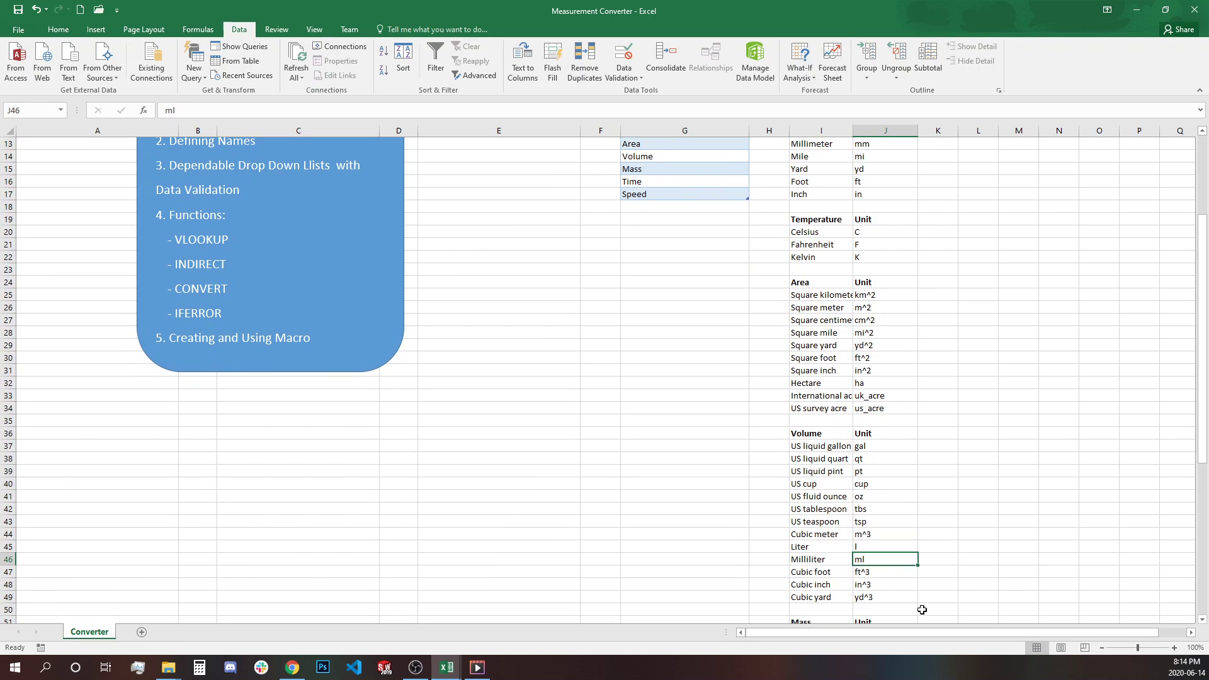
{"action": "double_click", "coordinate": [895, 561]}
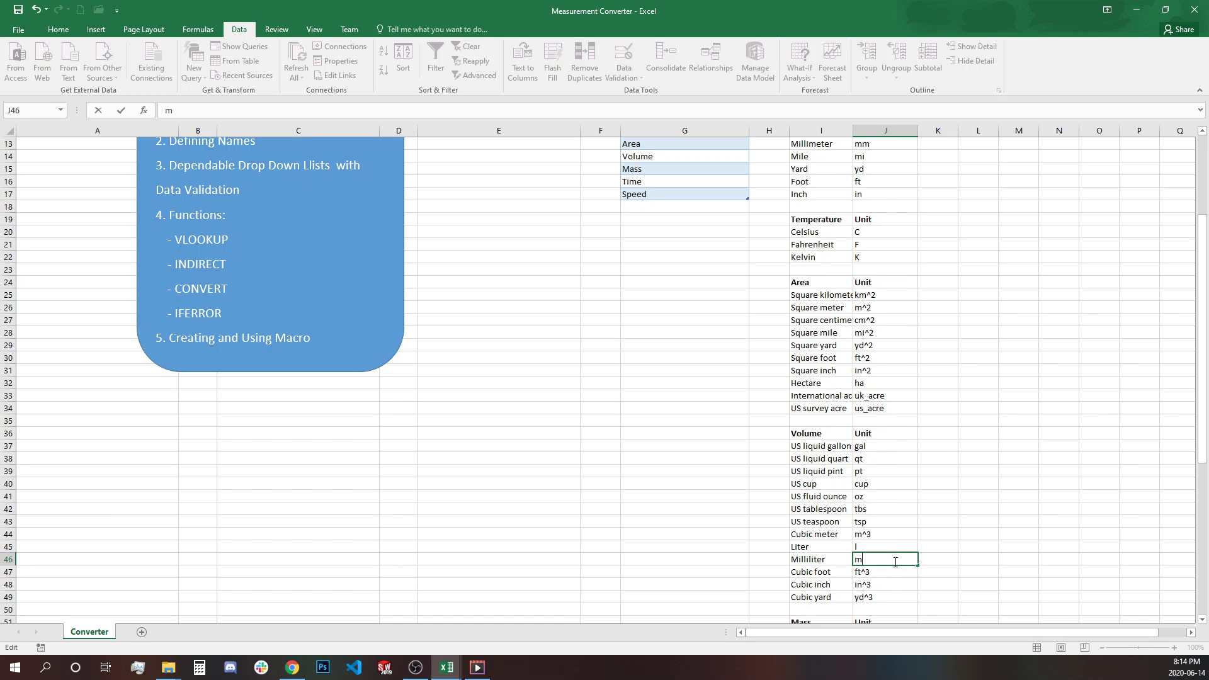
{"action": "key", "text": "Return"}
{"action": "scroll", "coordinate": [557, 349], "scroll_direction": "up", "scroll_amount": 4}
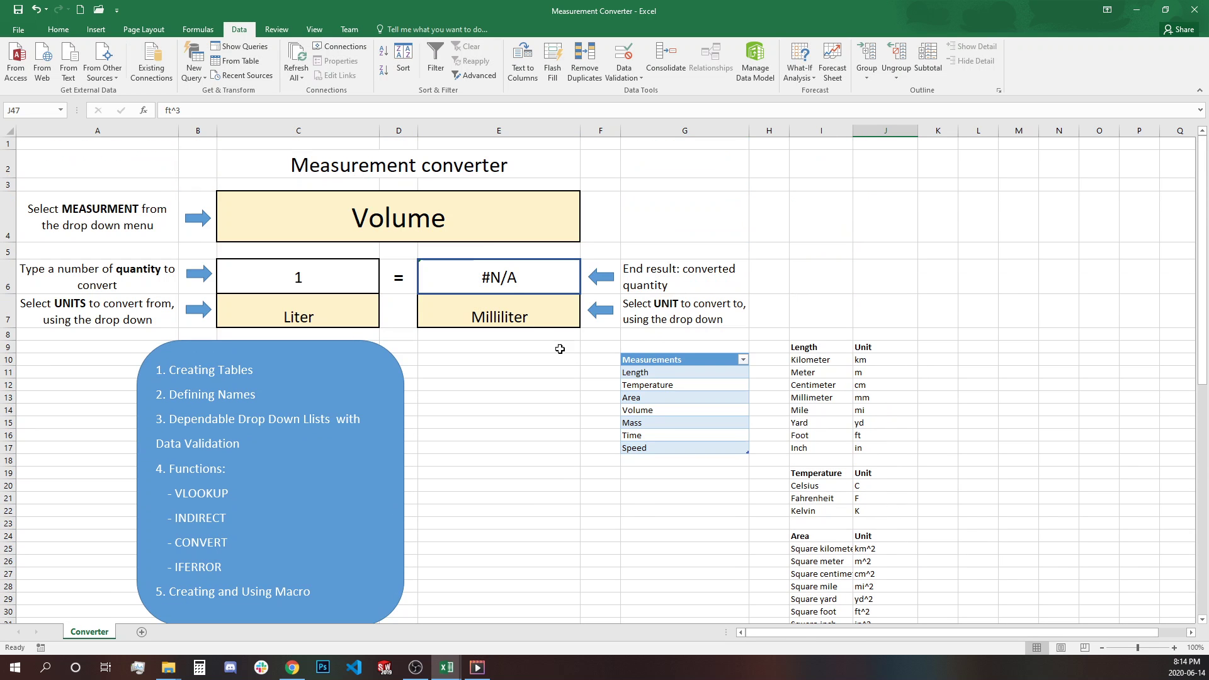
{"action": "left_click", "coordinate": [482, 269]}
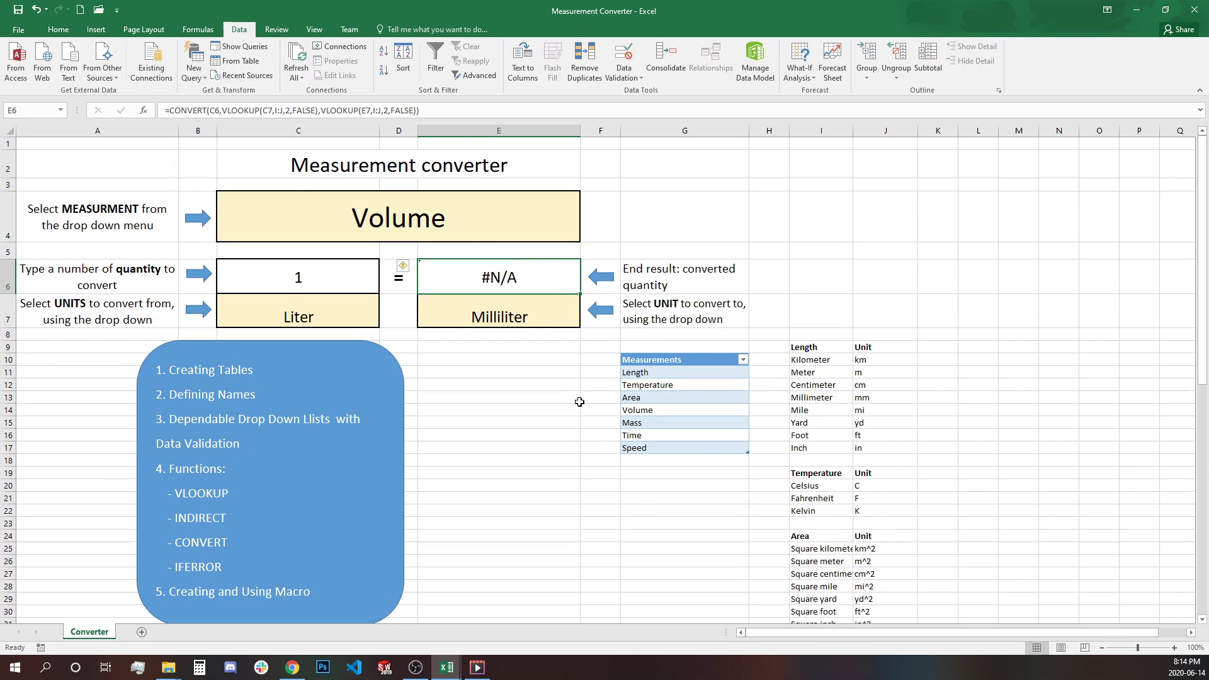
{"action": "scroll", "coordinate": [903, 608], "scroll_direction": "down", "scroll_amount": 1}
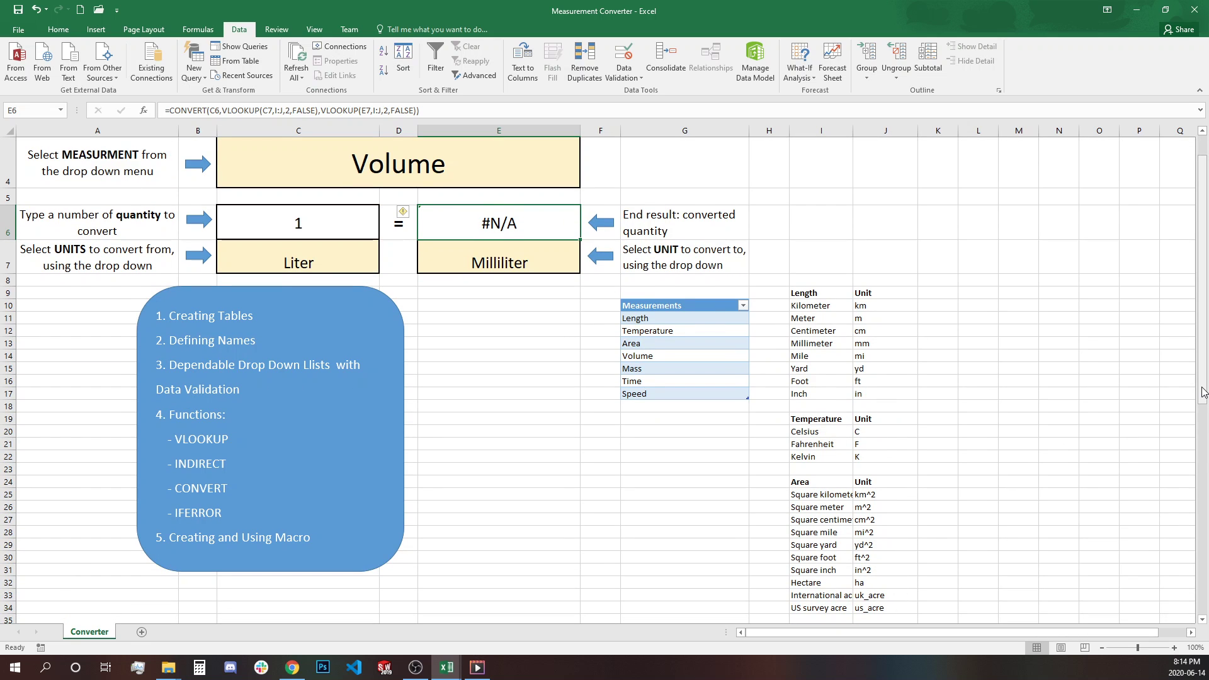
{"action": "left_click_drag", "start_coordinate": [1203, 392], "coordinate": [1116, 470]}
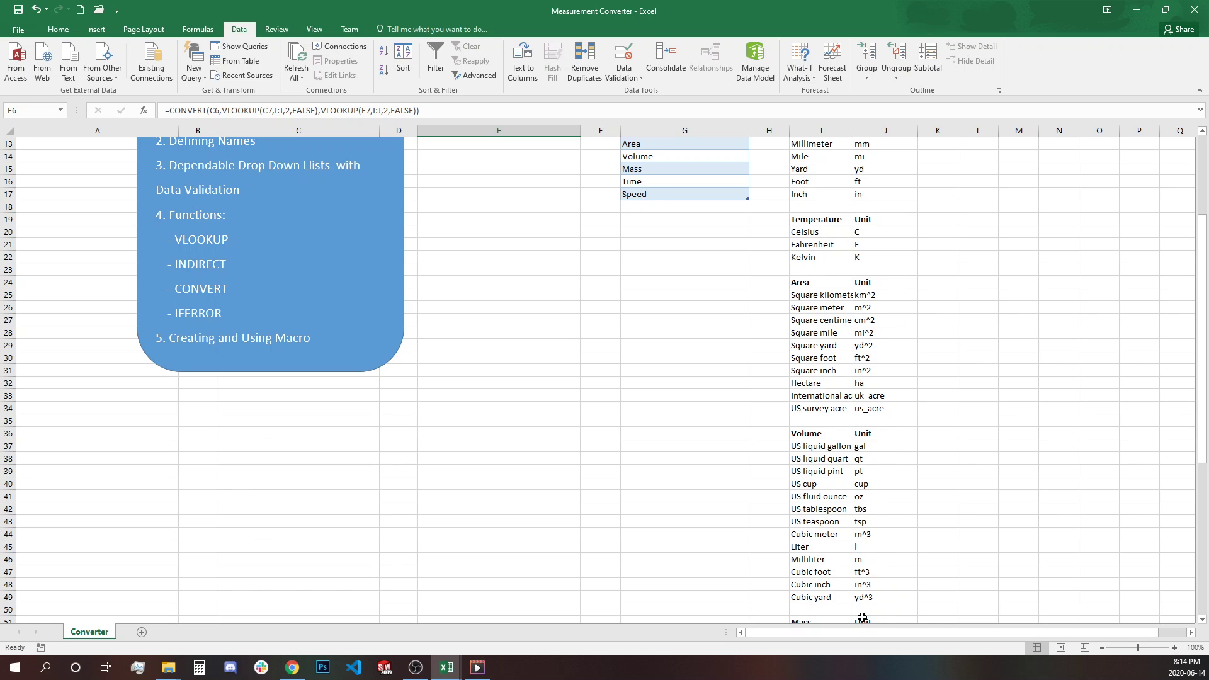
{"action": "double_click", "coordinate": [881, 559]}
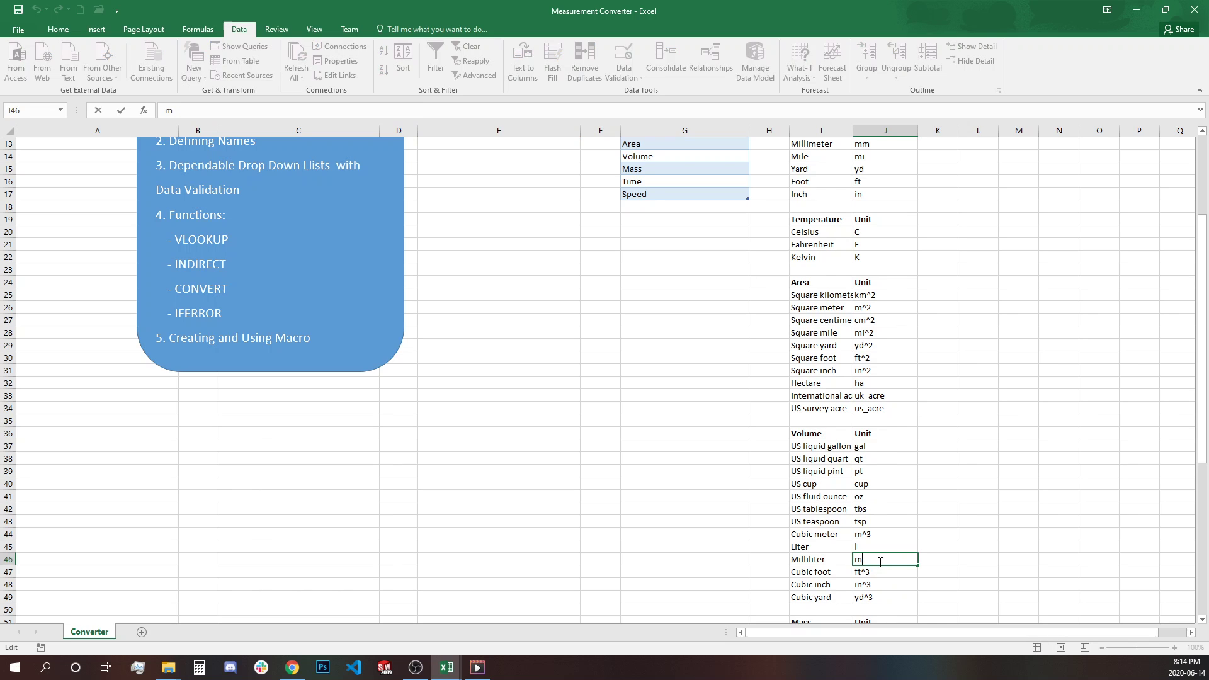
{"action": "key", "text": "Return"}
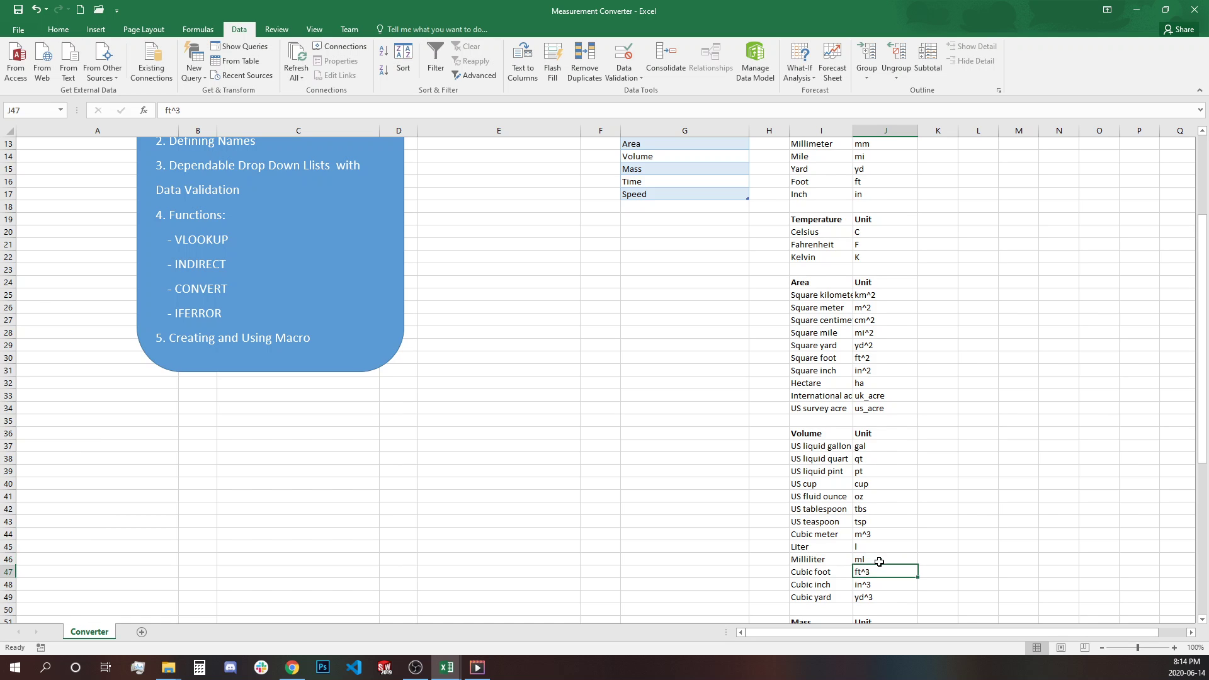
{"action": "scroll", "coordinate": [756, 478], "scroll_direction": "up", "scroll_amount": 4}
{"action": "left_click", "coordinate": [524, 269]}
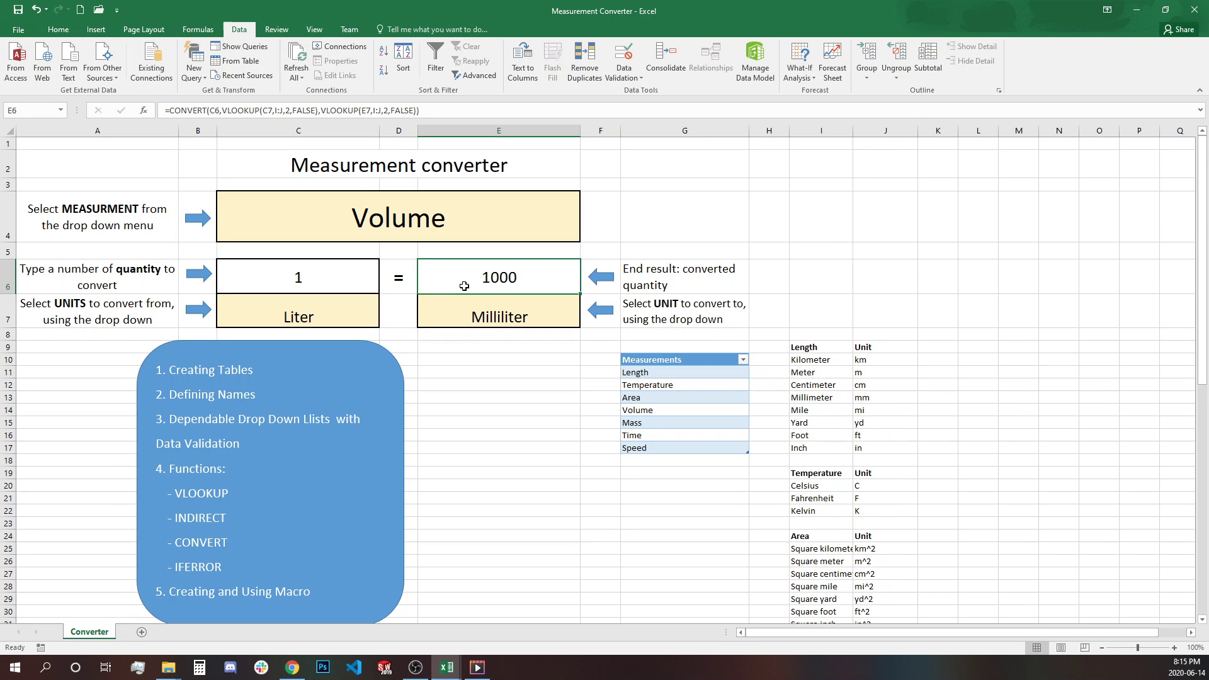
Step: Wrap E6's CONVERT formula in IFERROR with a blank "" fallback
{"action": "left_click", "coordinate": [169, 110]}
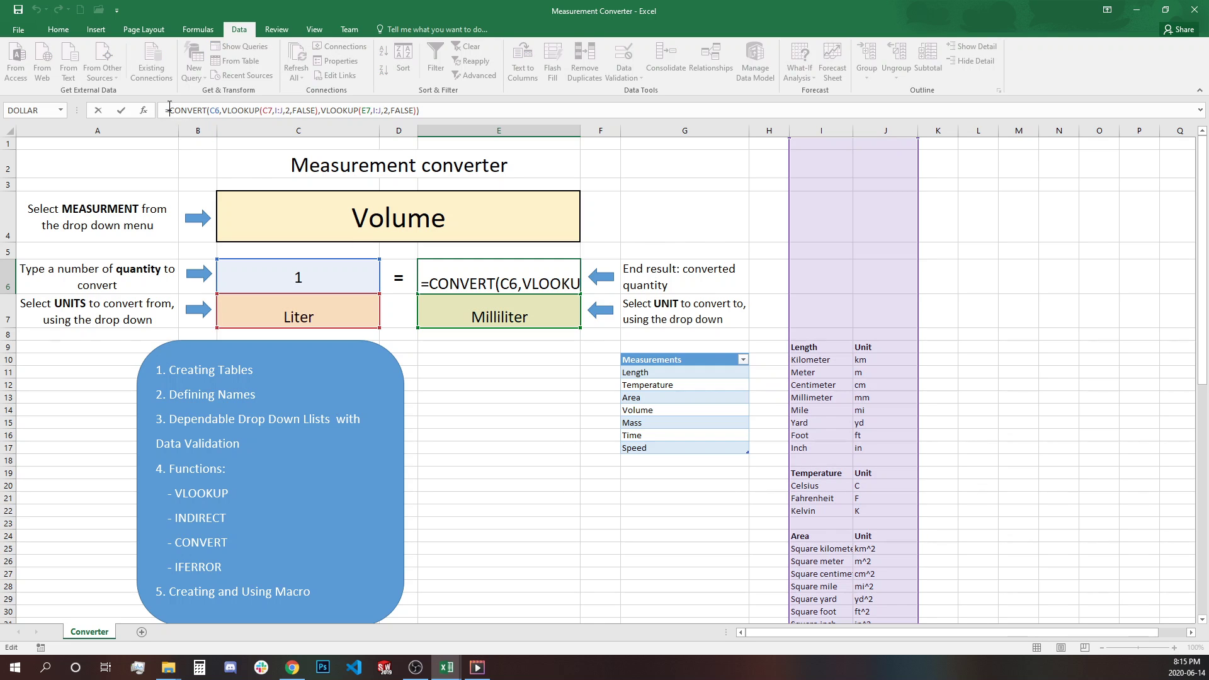
{"action": "type", "text": "if"}
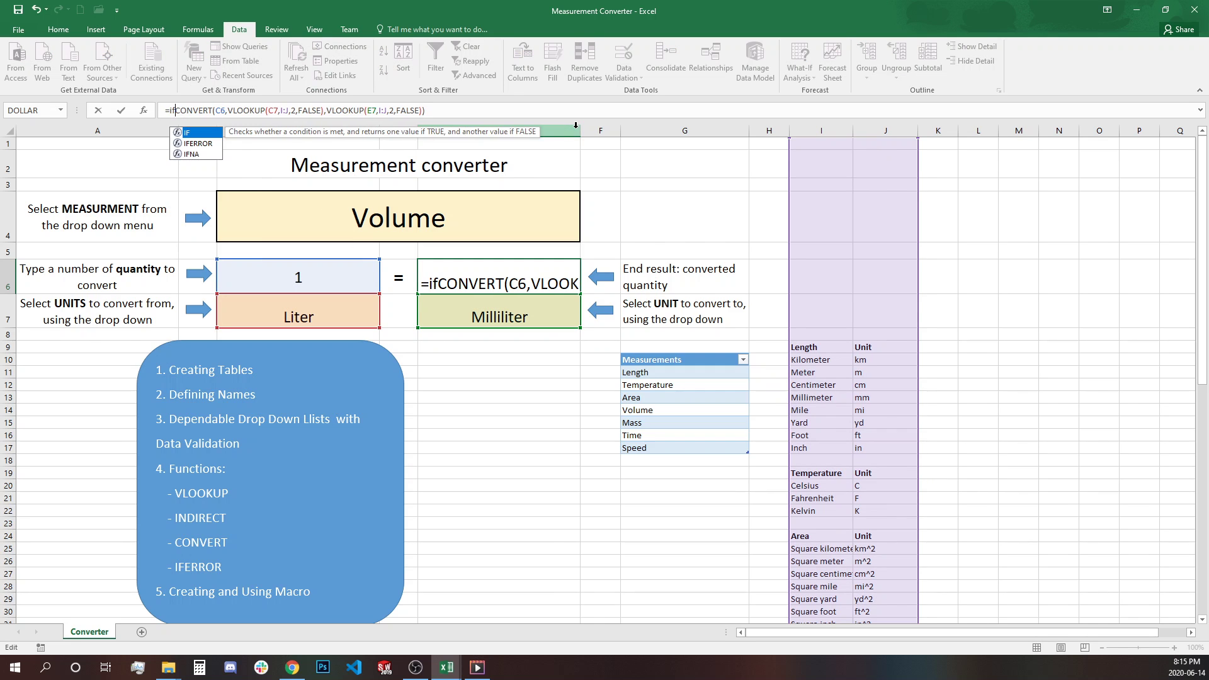
{"action": "key", "text": "Down"}
{"action": "key", "text": "Tab"}
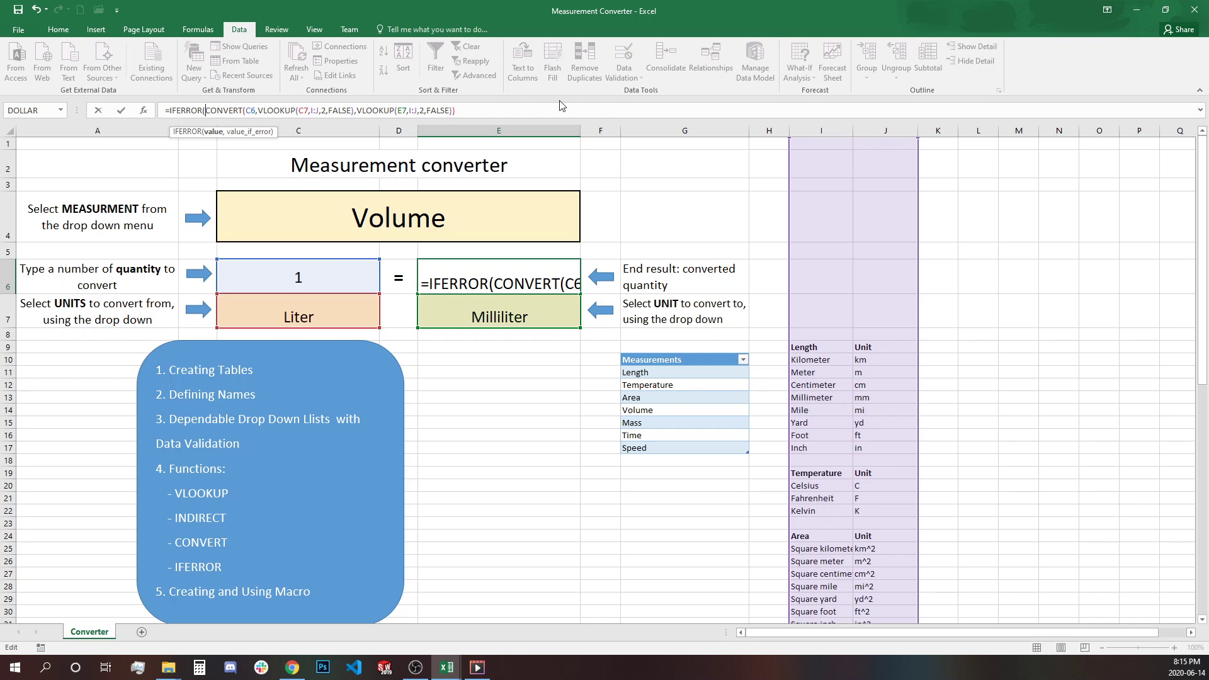
{"action": "left_click", "coordinate": [478, 114]}
{"action": "type", "text": ","}
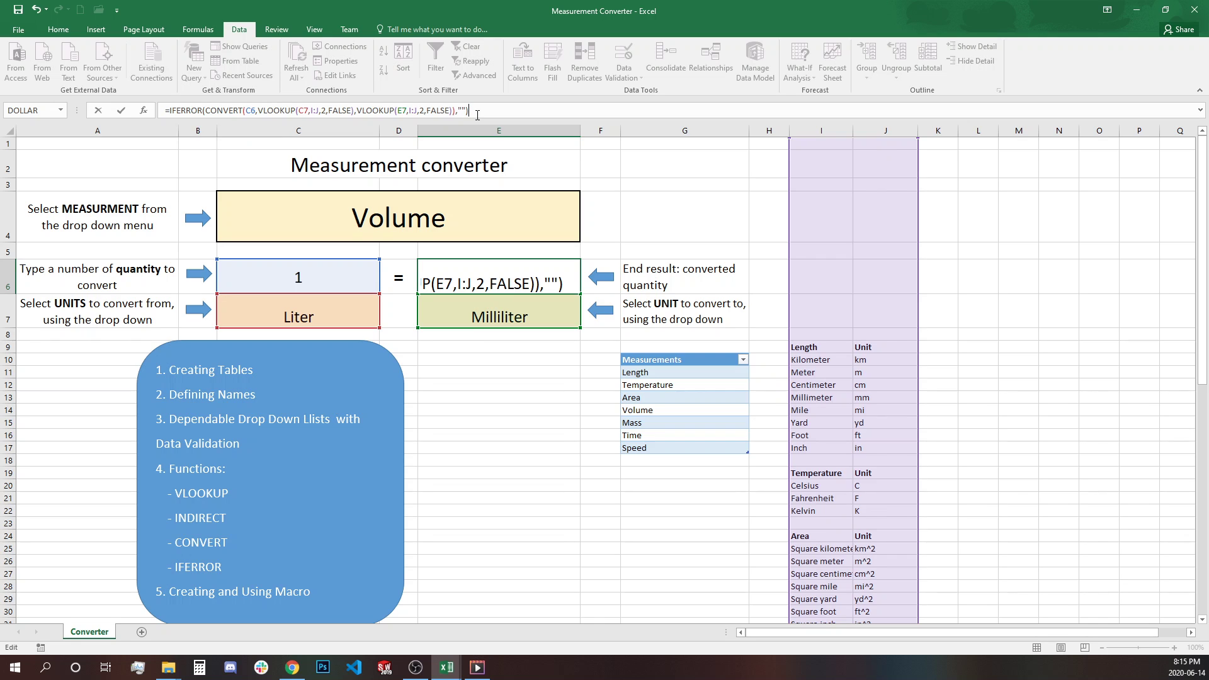
{"action": "key", "text": "ctrl+Return"}
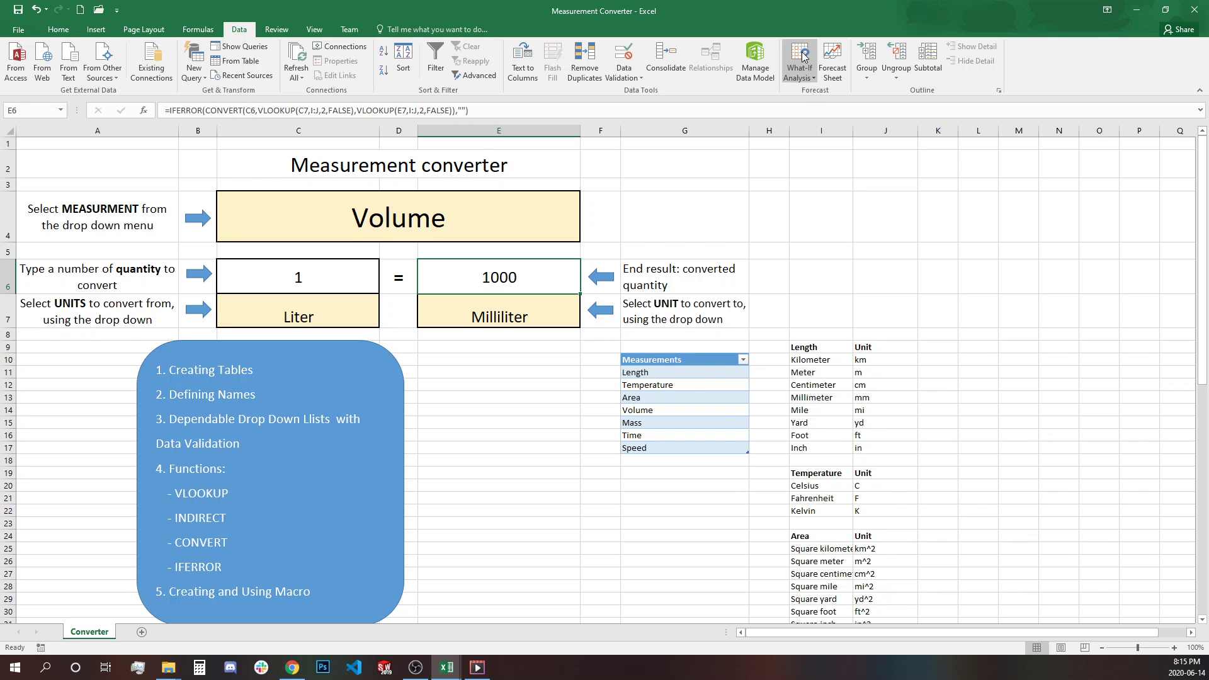
Step: Move the unit lists in columns I:J onto a new Sheet2
{"action": "left_click_drag", "start_coordinate": [857, 134], "coordinate": [857, 134]}
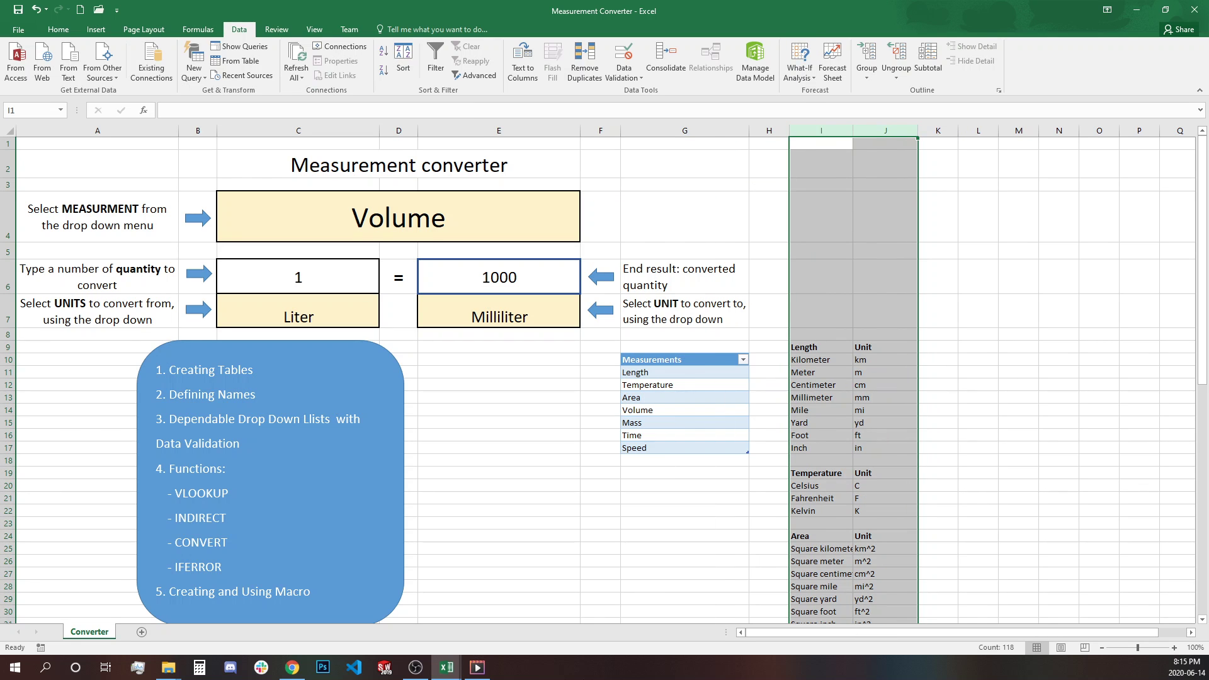
{"action": "left_click", "coordinate": [141, 632]}
{"action": "left_click", "coordinate": [90, 631]}
{"action": "key", "text": "ctrl+c"}
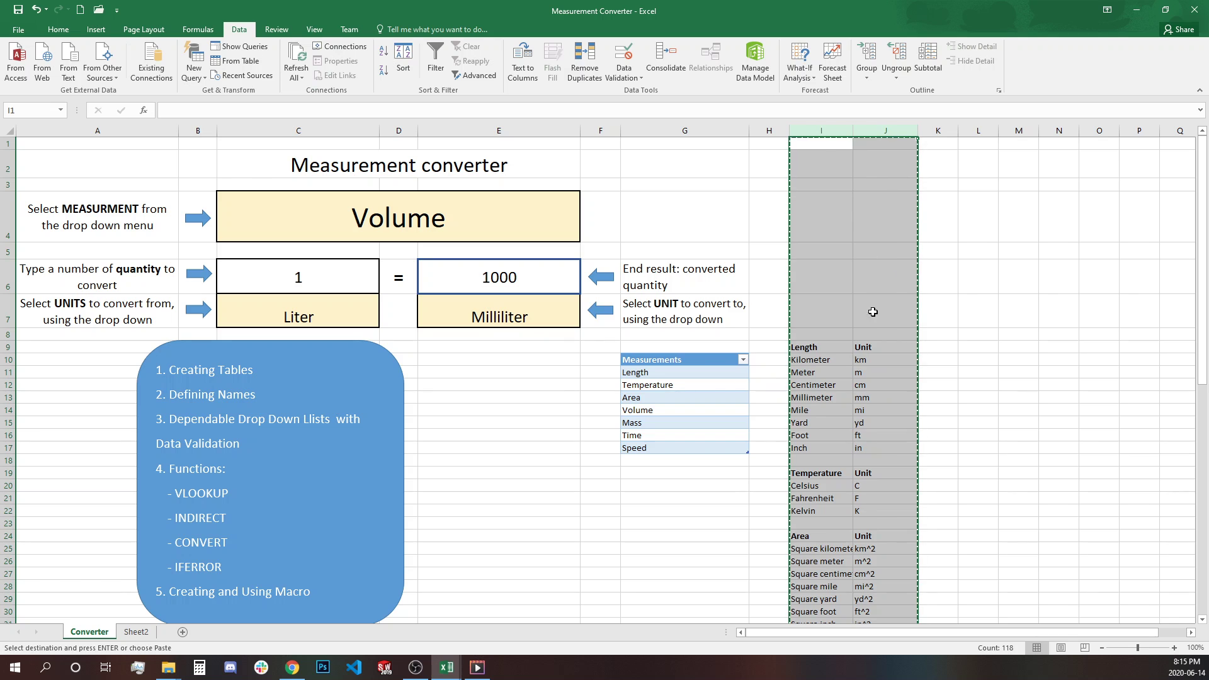
{"action": "left_click", "coordinate": [136, 632]}
{"action": "key", "text": "Return"}
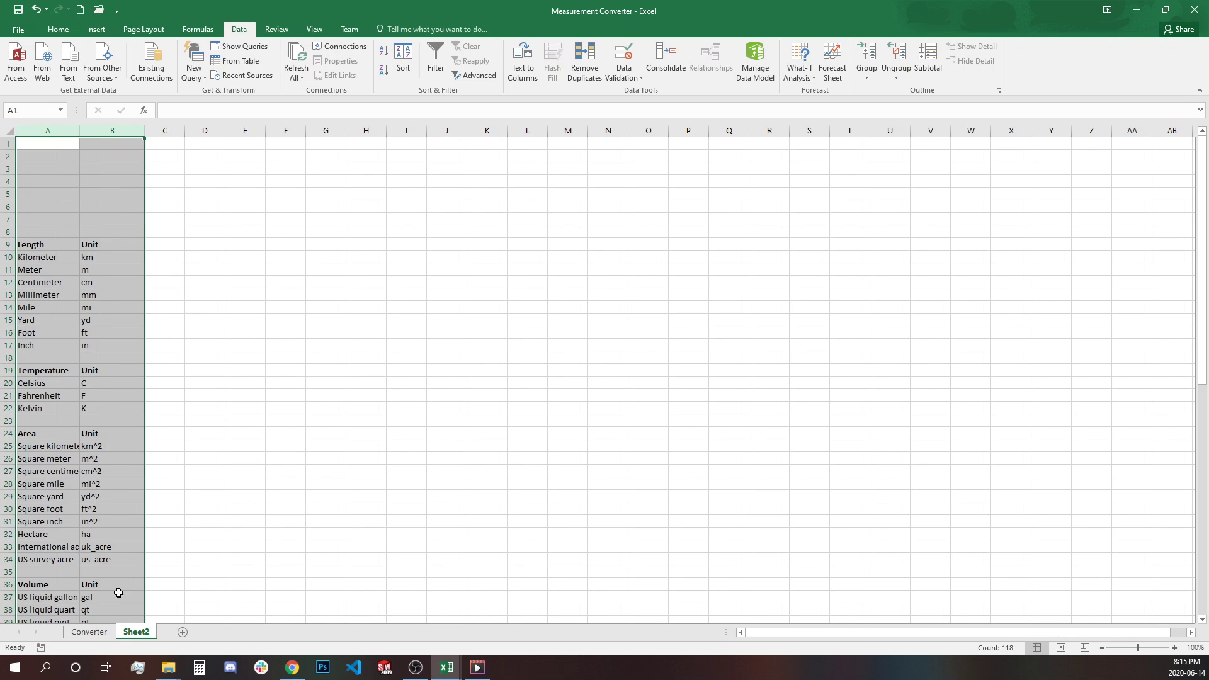
{"action": "left_click", "coordinate": [89, 632]}
Step: Move the Measurements table to cell D8 on Sheet2
{"action": "left_click", "coordinate": [651, 358]}
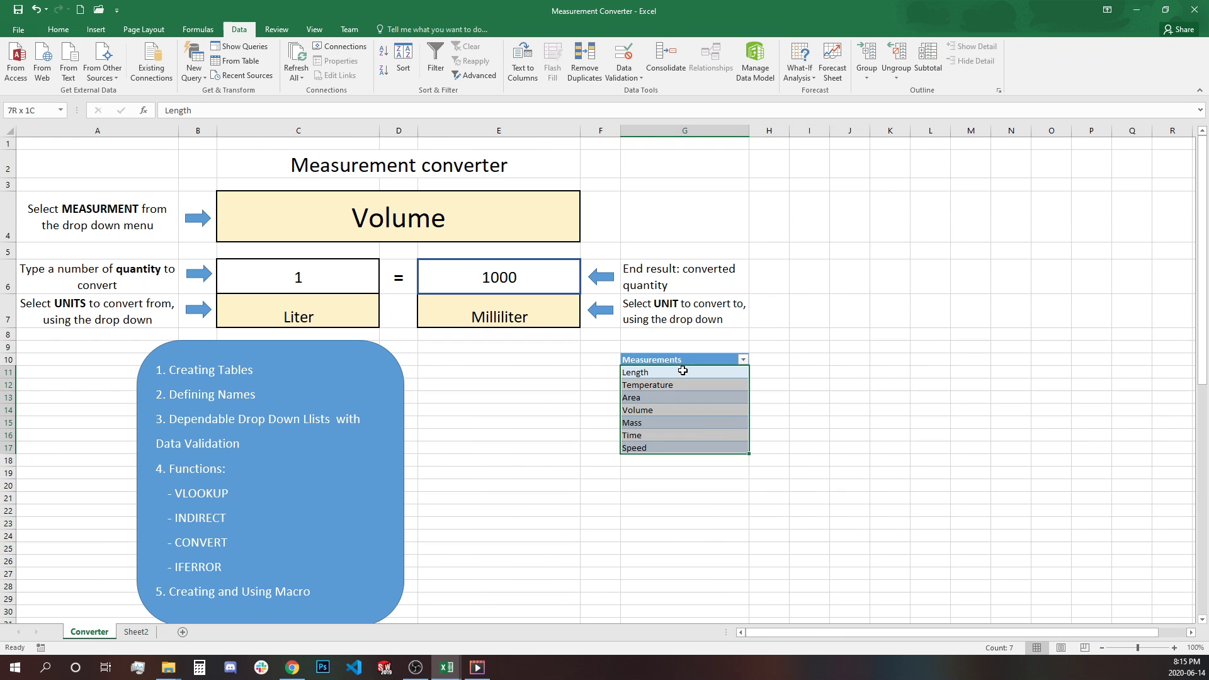
{"action": "left_click_drag", "start_coordinate": [662, 351], "coordinate": [671, 463]}
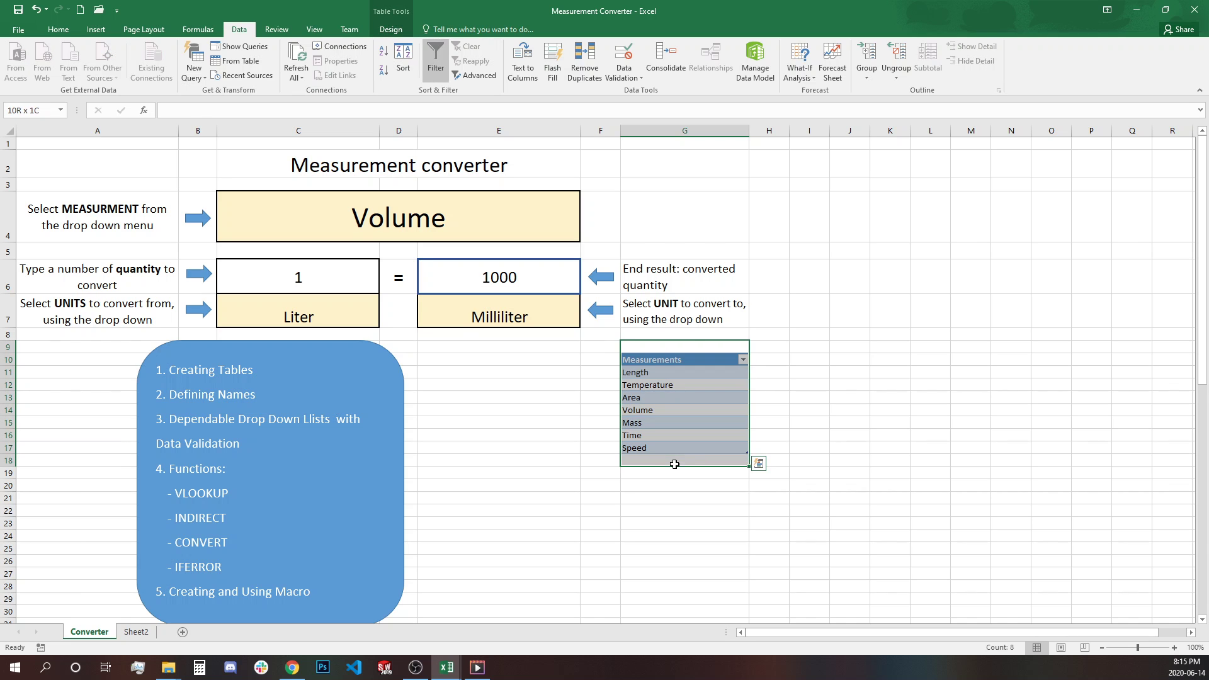
{"action": "key", "text": "ctrl+c"}
{"action": "left_click", "coordinate": [136, 632]}
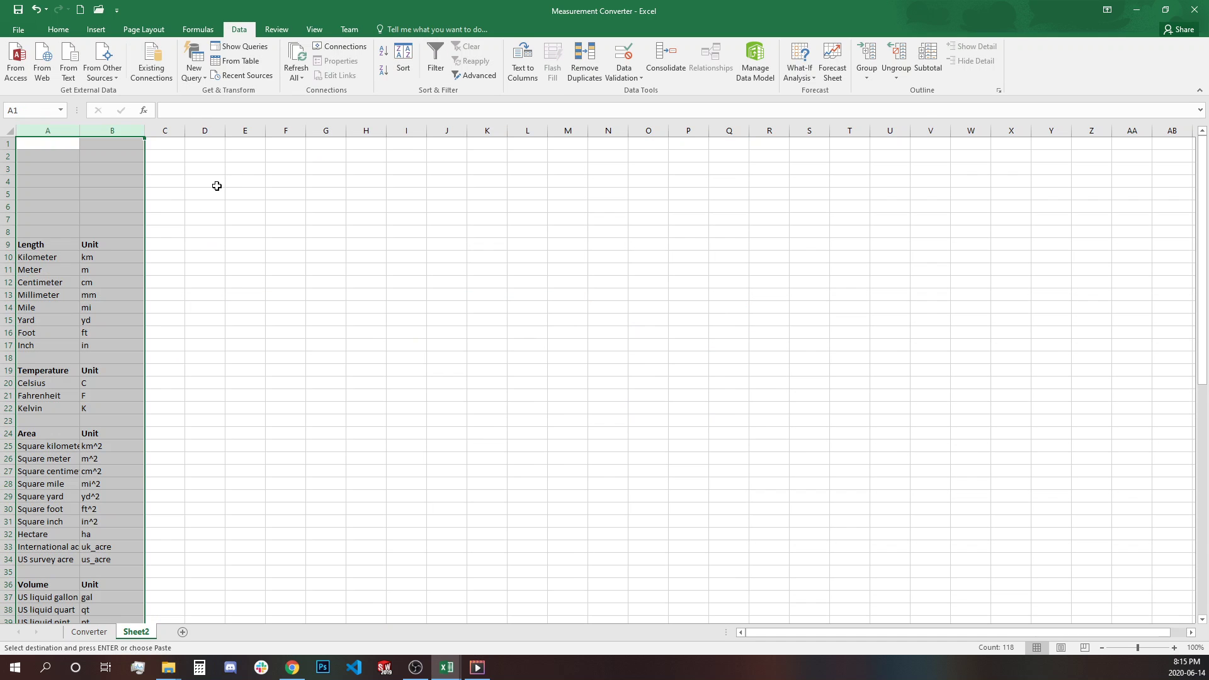
{"action": "left_click", "coordinate": [193, 231]}
{"action": "key", "text": "Return"}
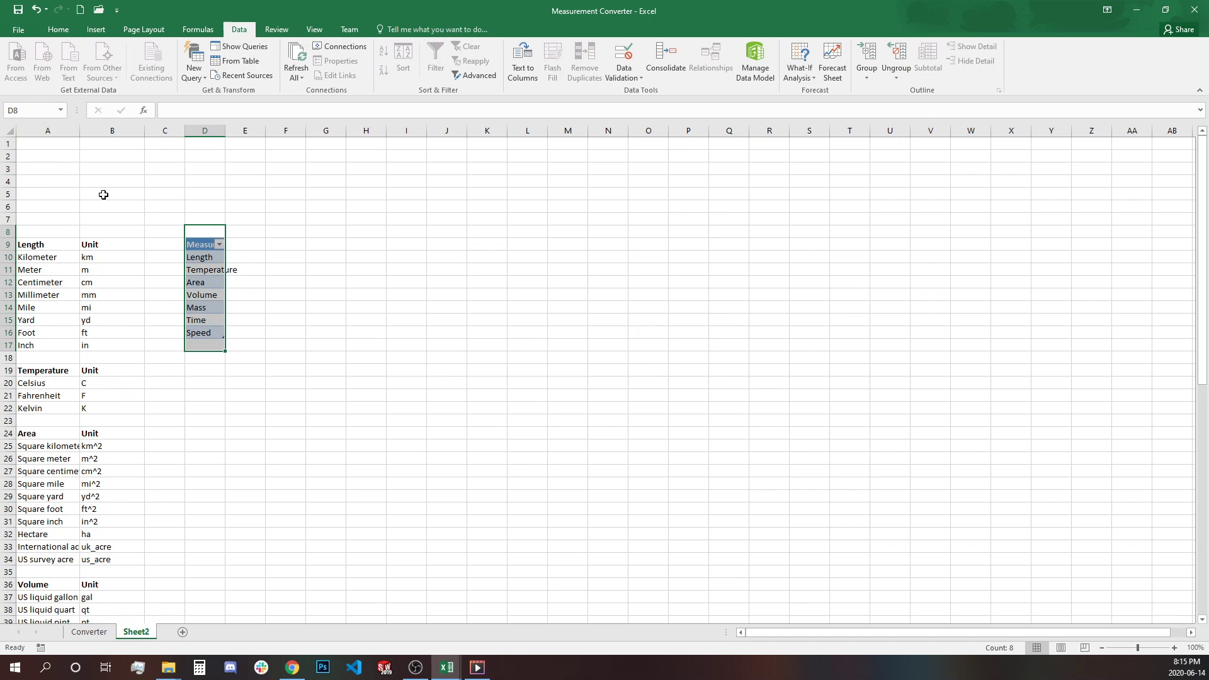
Step: Delete the empty rows 1 to 7 on Sheet2 and return to the Converter sheet
{"action": "left_click_drag", "start_coordinate": [7, 219], "coordinate": [8, 144]}
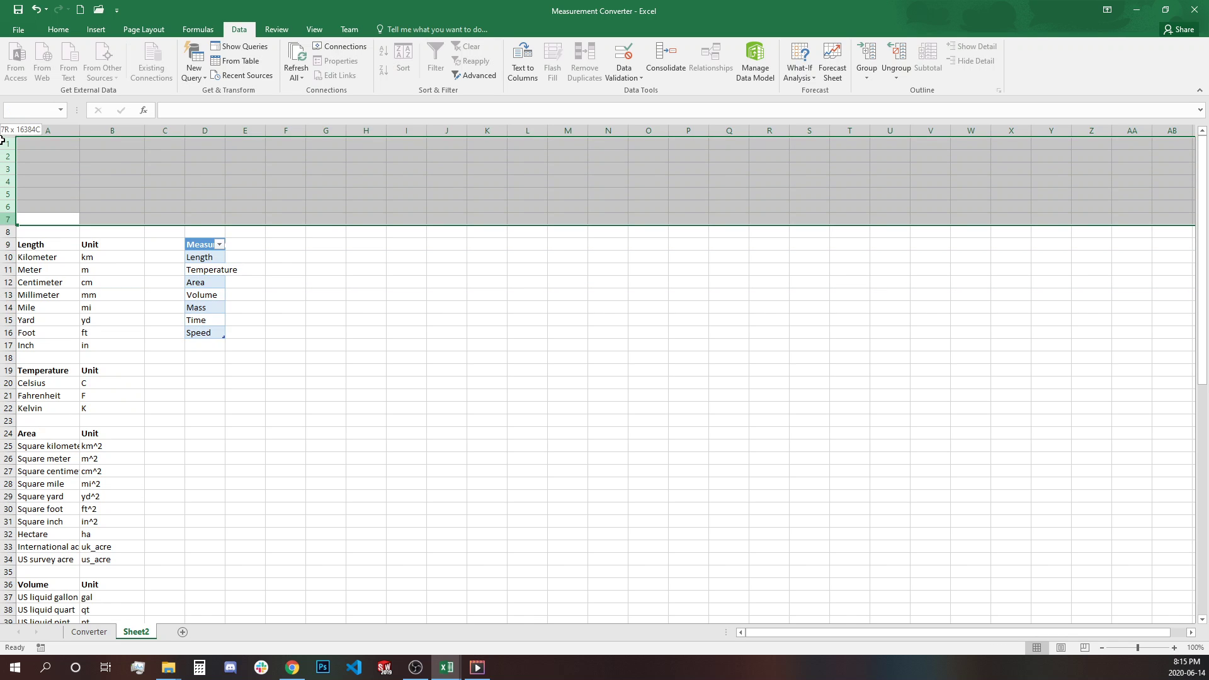
{"action": "right_click", "coordinate": [104, 172]}
{"action": "left_click", "coordinate": [136, 275]}
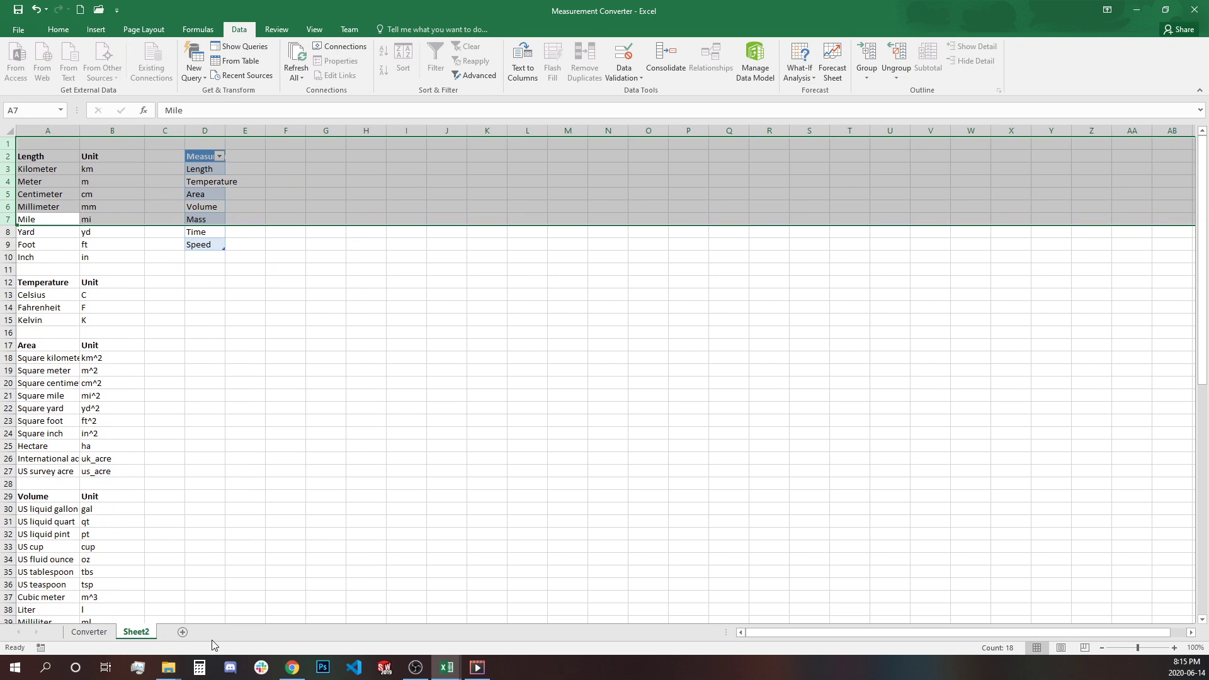
{"action": "left_click", "coordinate": [88, 631]}
{"action": "left_click_drag", "start_coordinate": [664, 439], "coordinate": [558, 429]}
Step: Set the converter to Time, converting Day to Minute for a result of 1440
{"action": "left_click", "coordinate": [556, 210]}
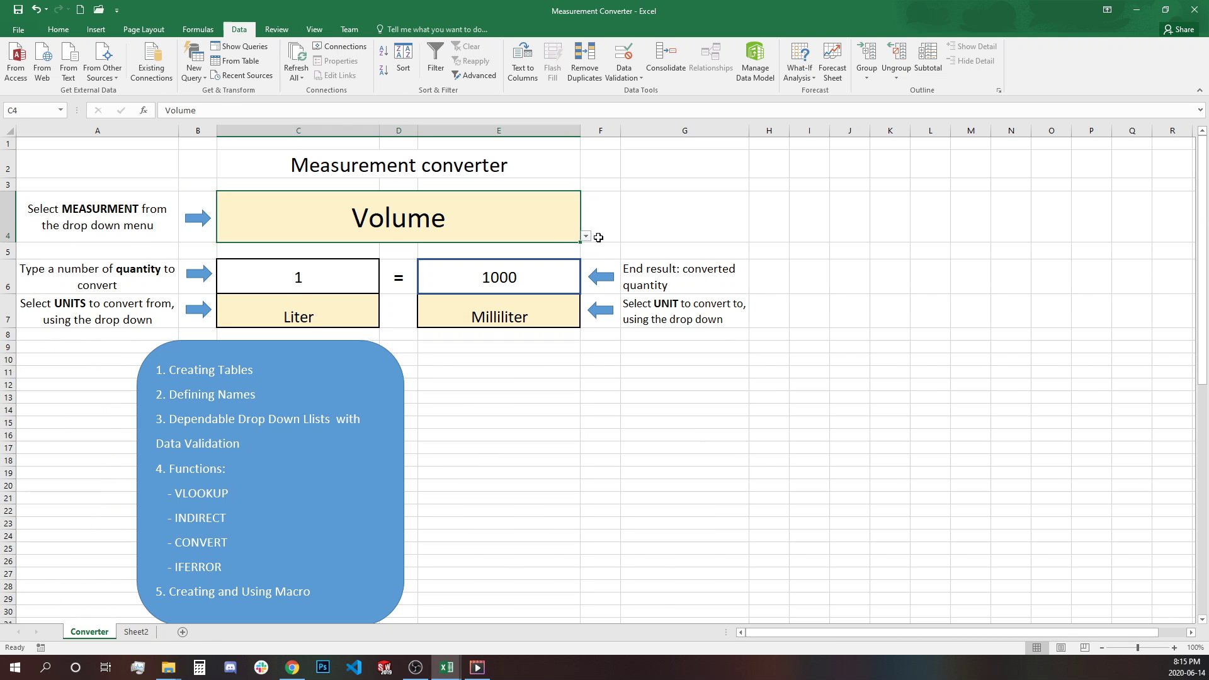
{"action": "left_click", "coordinate": [586, 236]}
{"action": "left_click", "coordinate": [418, 272]}
{"action": "left_click", "coordinate": [585, 236]}
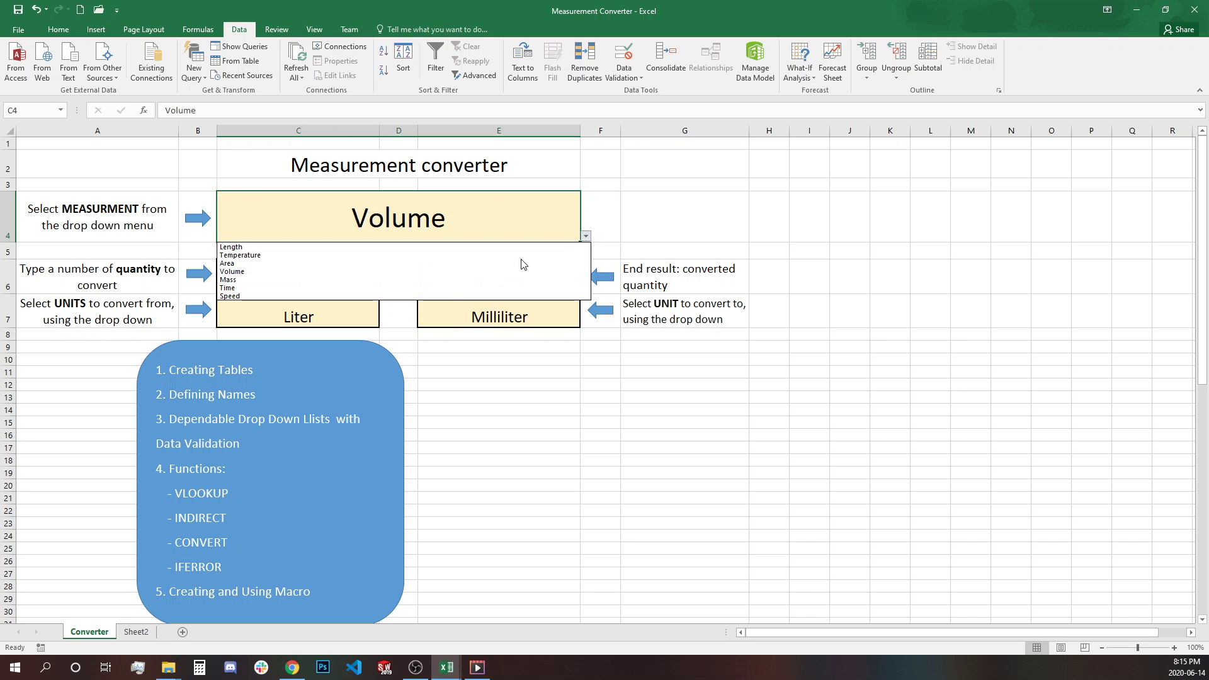
{"action": "left_click", "coordinate": [332, 289]}
{"action": "left_click", "coordinate": [347, 320]}
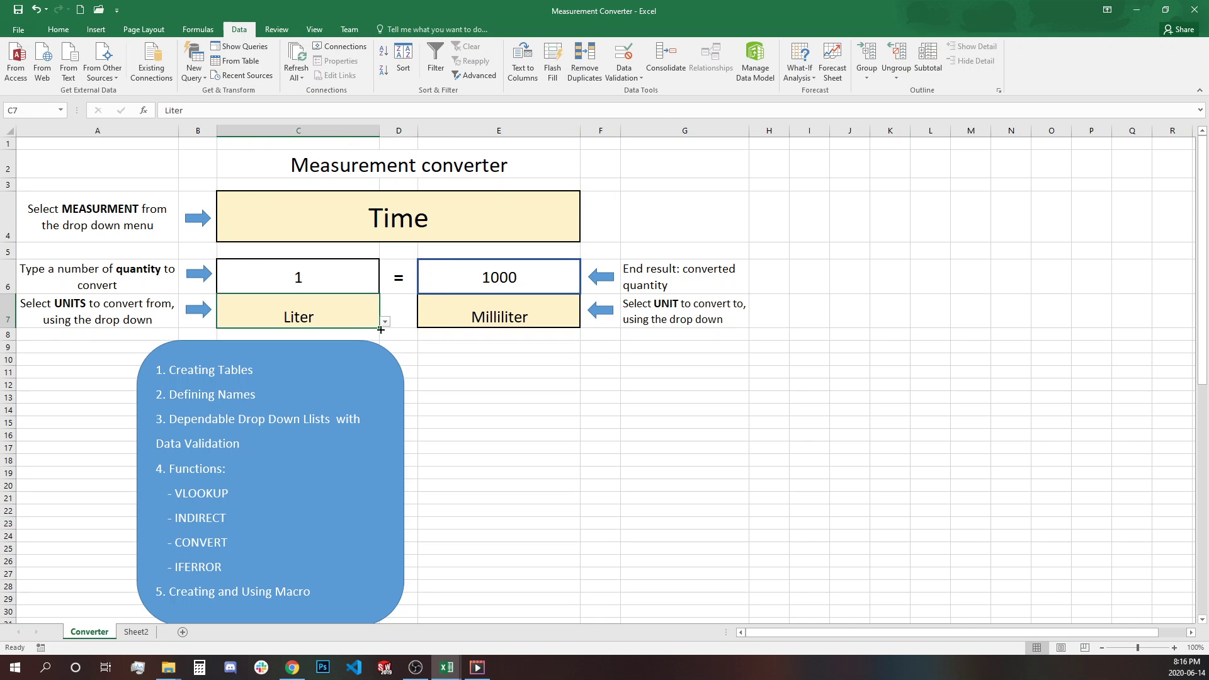
{"action": "left_click", "coordinate": [385, 323]}
{"action": "left_click", "coordinate": [381, 334]}
{"action": "left_click", "coordinate": [536, 317]}
{"action": "left_click", "coordinate": [586, 322]}
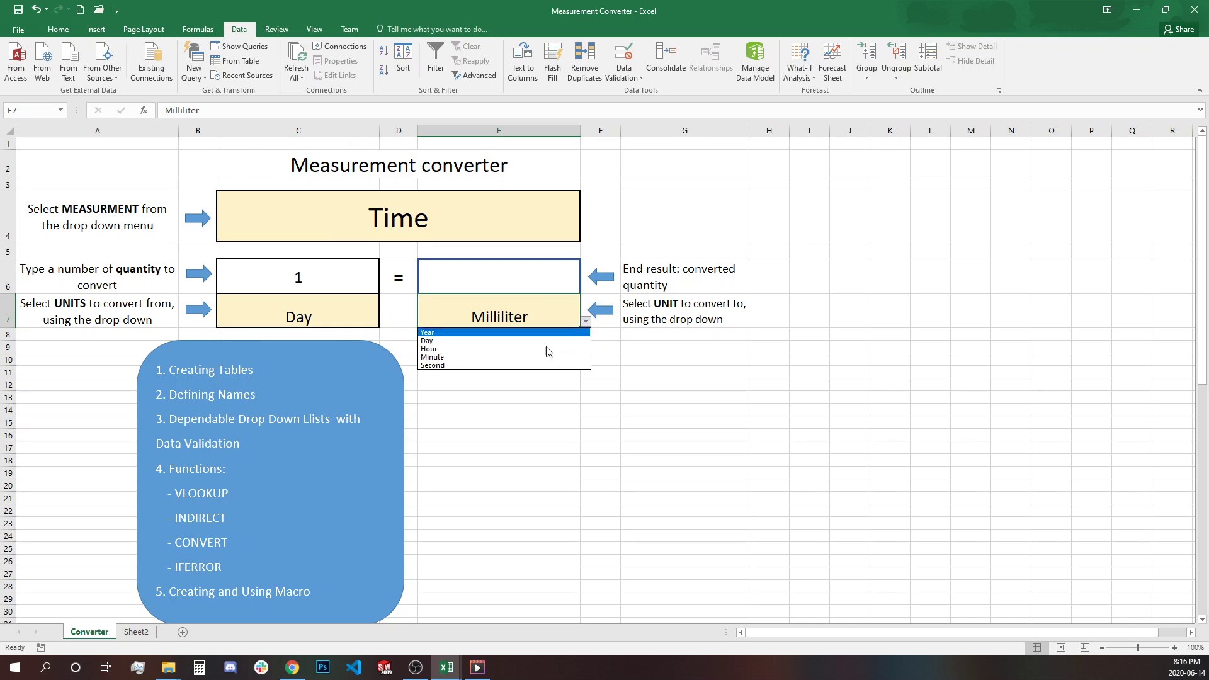
{"action": "left_click", "coordinate": [485, 357]}
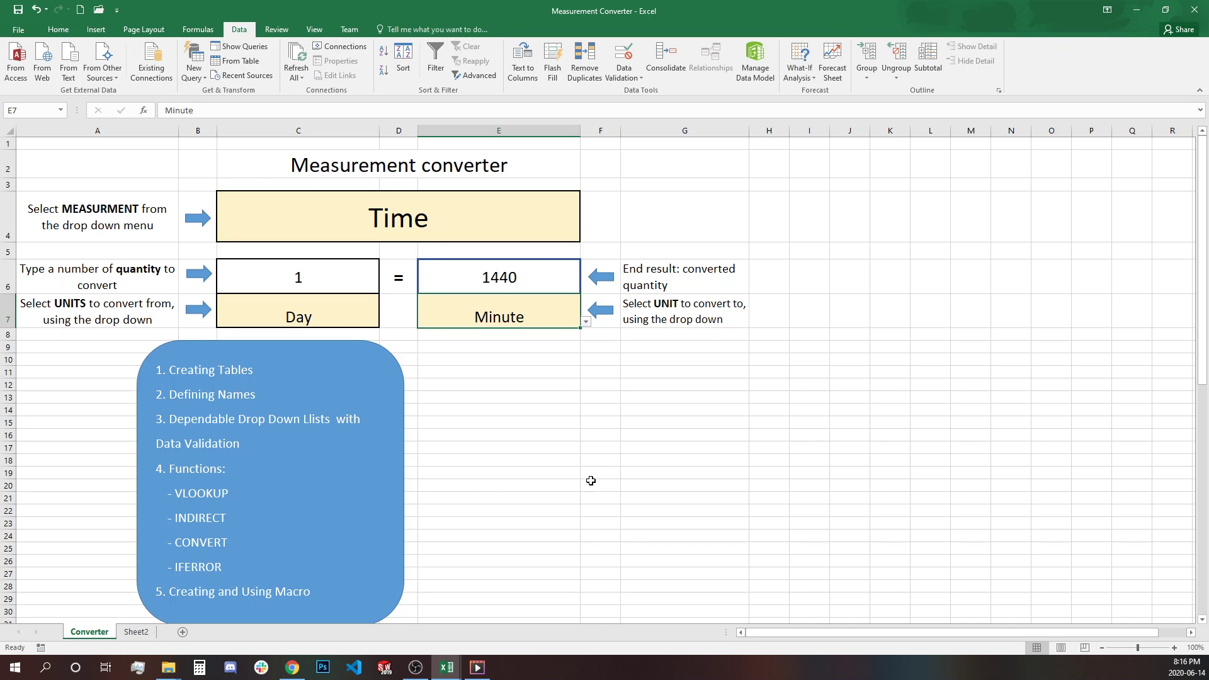
Step: Move the blue steps box to the upper right of the sheet
{"action": "left_click_drag", "start_coordinate": [361, 353], "coordinate": [1129, 164]}
{"action": "left_click", "coordinate": [780, 530]}
{"action": "left_click", "coordinate": [502, 532]}
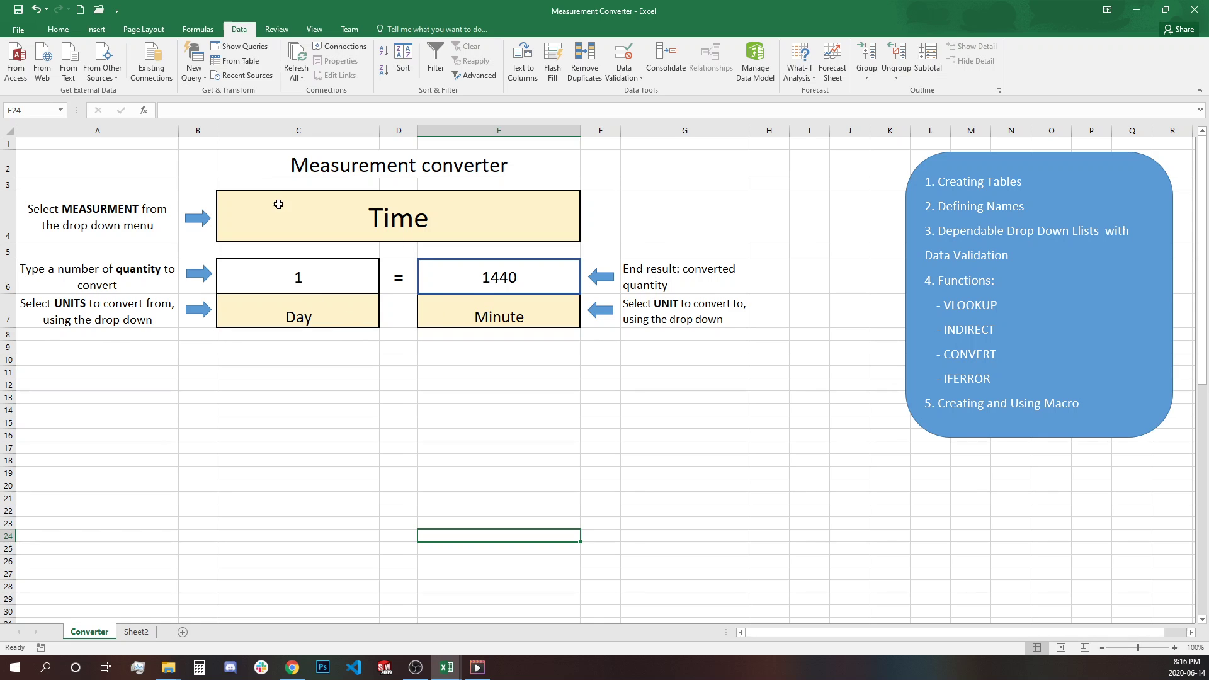
{"action": "left_click", "coordinate": [103, 32]}
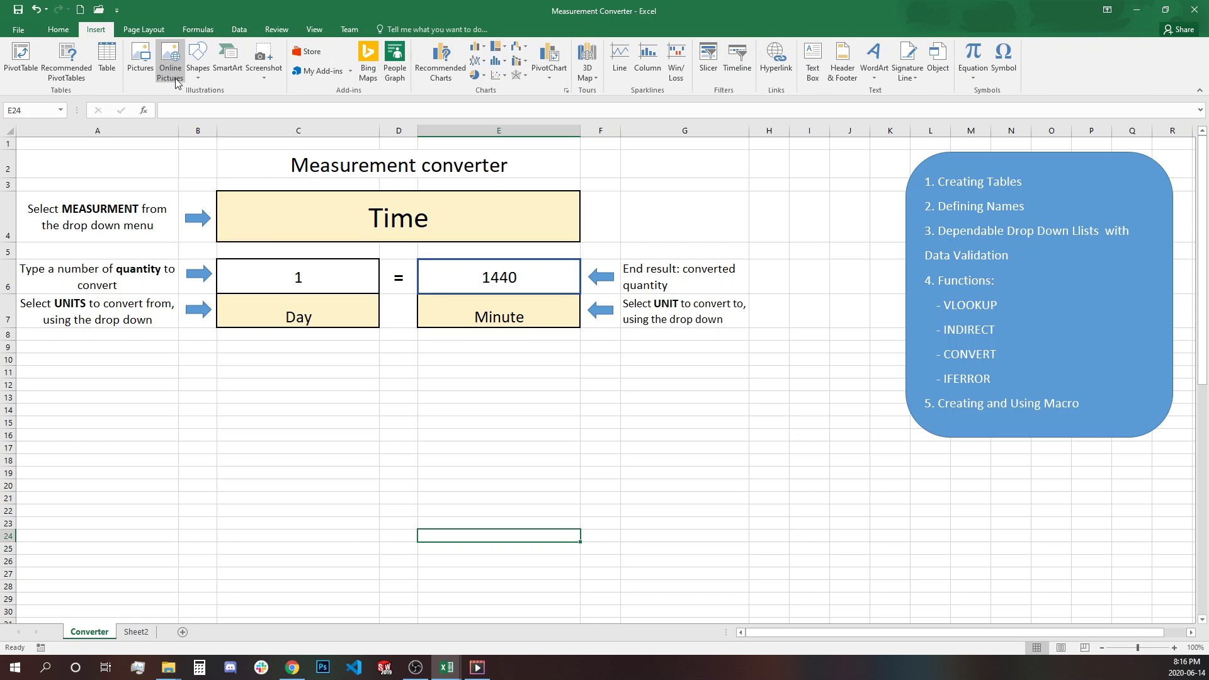
Step: Draw a rounded-rectangle button beside C4 labelled Clear Selection in 18-point text
{"action": "left_click", "coordinate": [198, 60]}
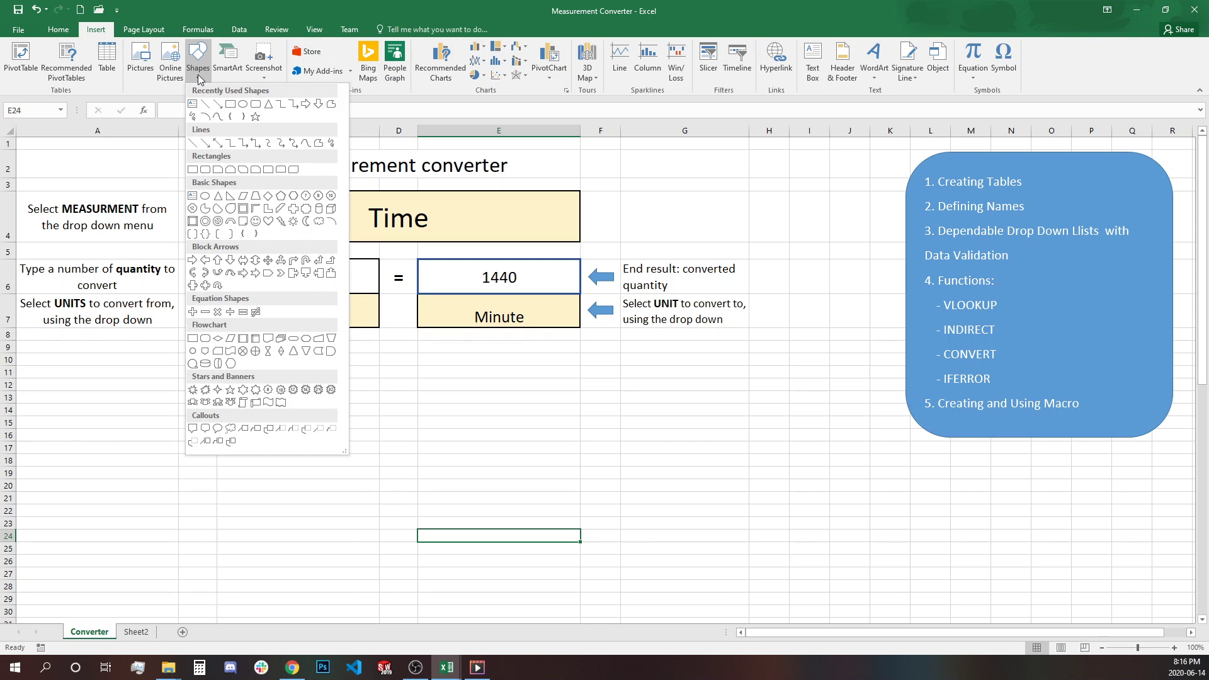
{"action": "left_click", "coordinate": [269, 105]}
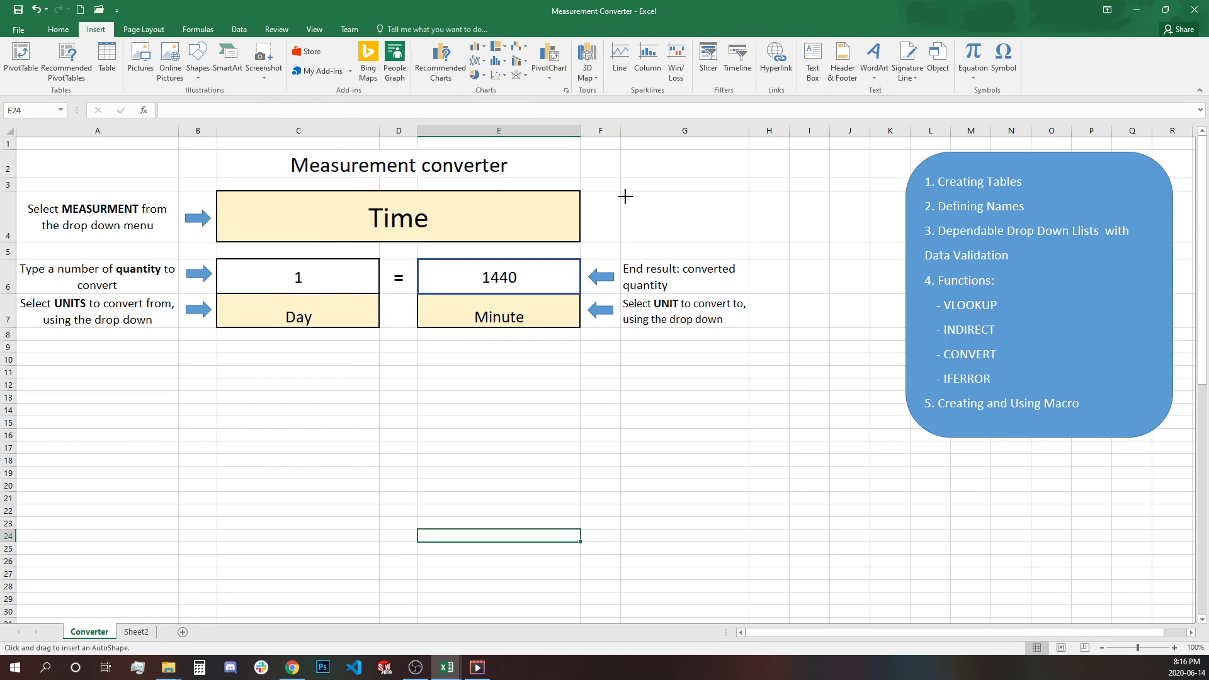
{"action": "left_click_drag", "start_coordinate": [625, 196], "coordinate": [742, 240]}
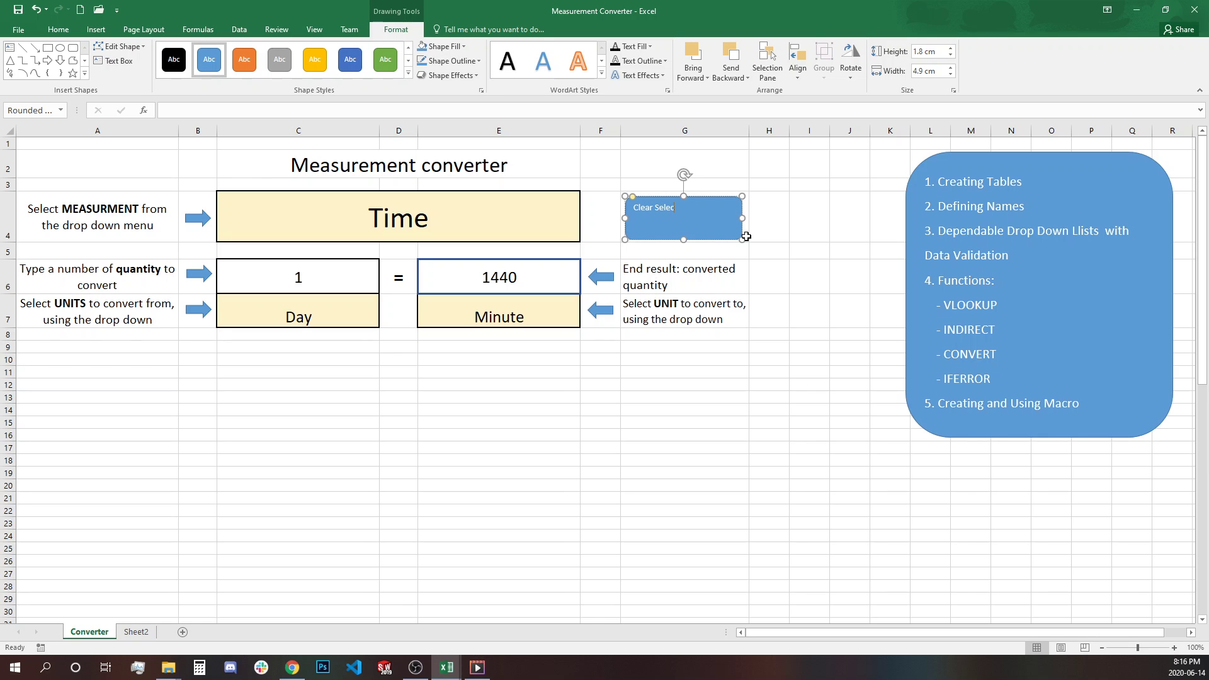
{"action": "key", "text": "ctrl+shift+Left"}
{"action": "key", "text": "ctrl+shift+Left"}
{"action": "left_click", "coordinate": [63, 33]}
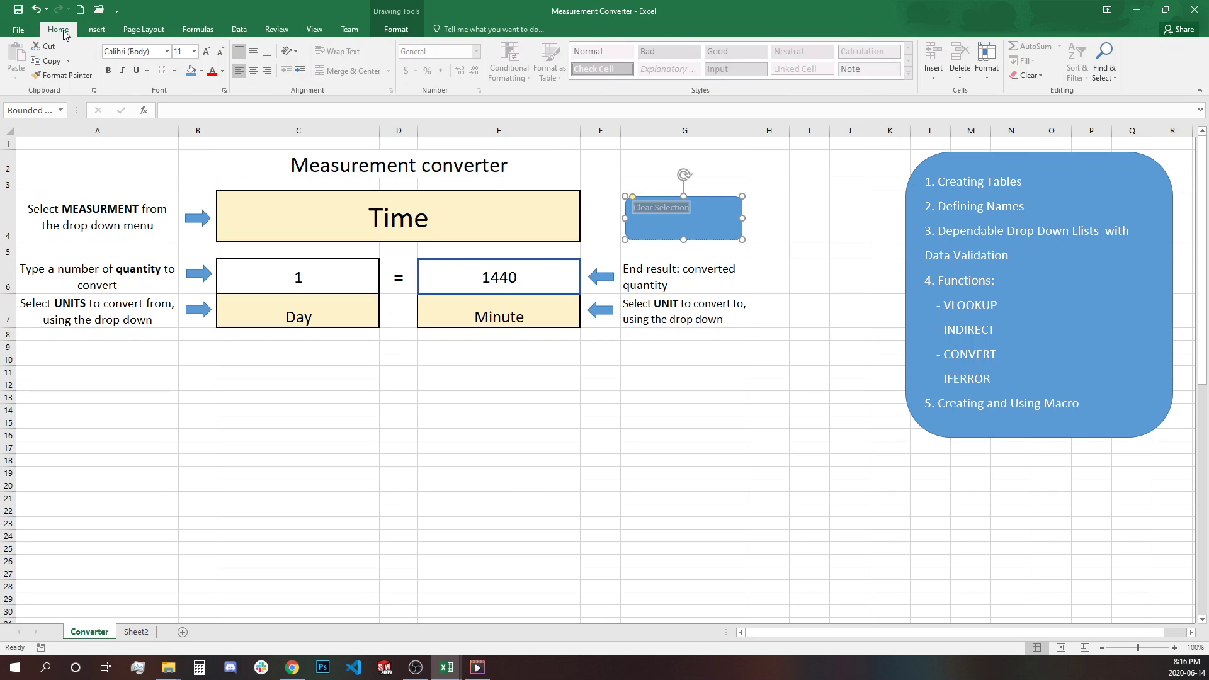
{"action": "left_click", "coordinate": [207, 52]}
{"action": "left_click", "coordinate": [206, 52]}
{"action": "left_click", "coordinate": [207, 52]}
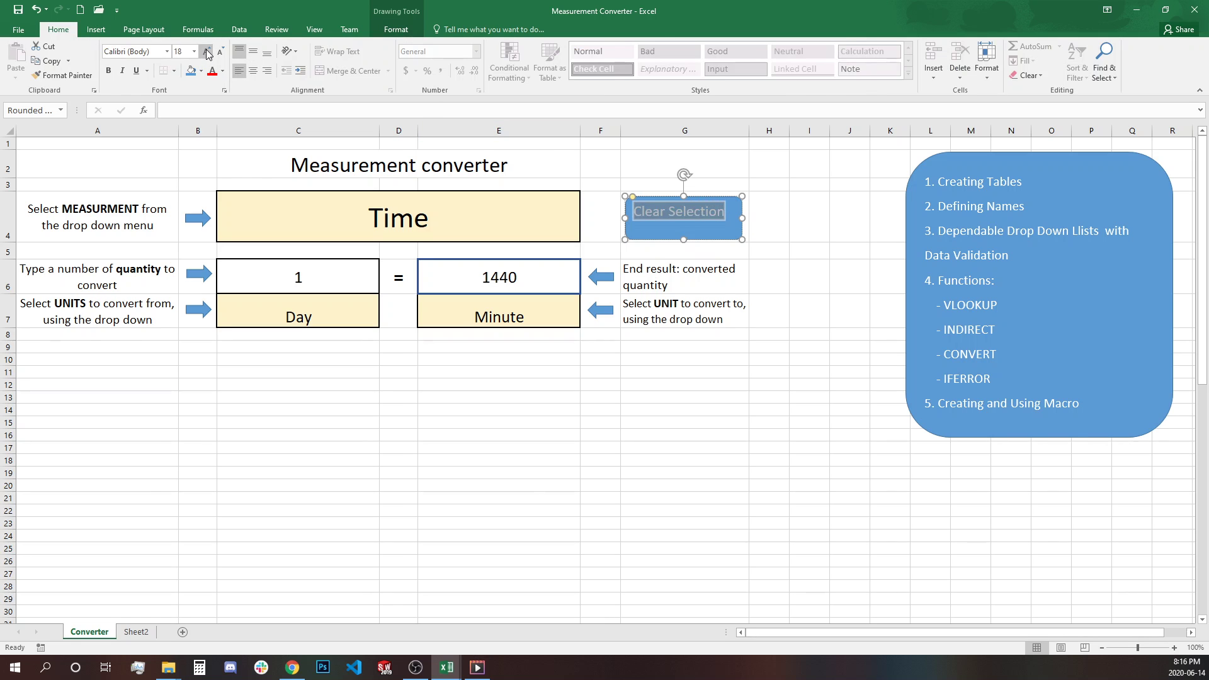
{"action": "left_click", "coordinate": [206, 52]}
{"action": "left_click", "coordinate": [207, 52]}
{"action": "left_click", "coordinate": [219, 51]}
{"action": "left_click", "coordinate": [774, 229]}
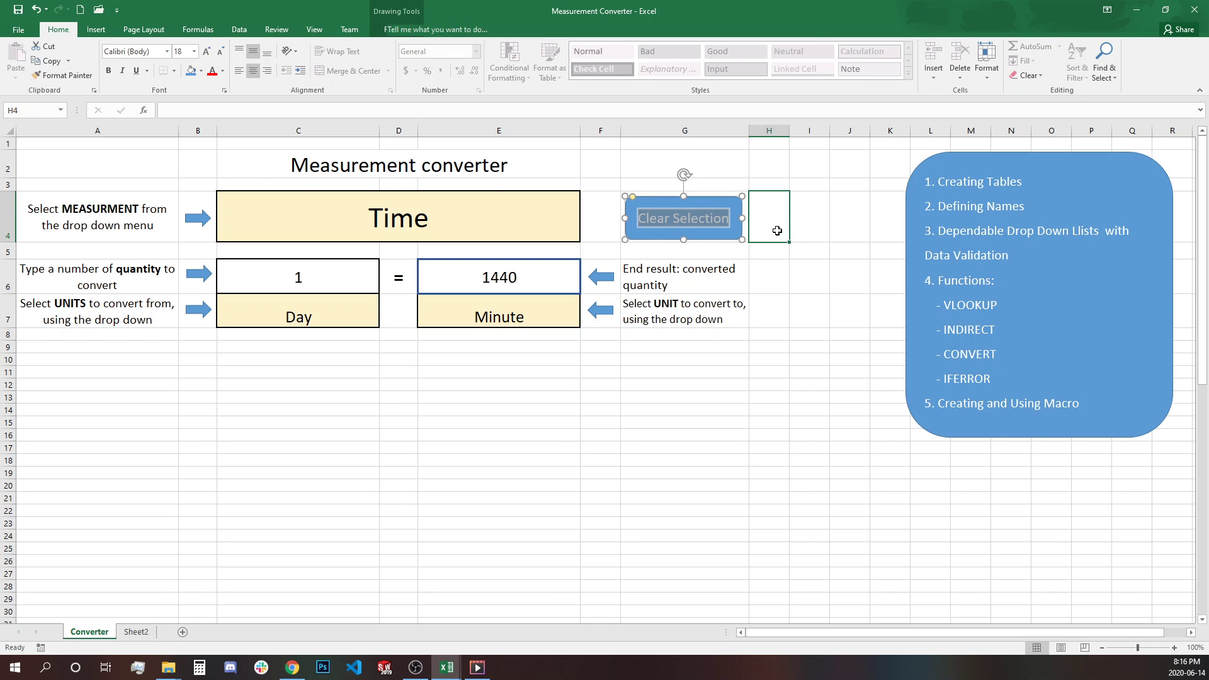
{"action": "left_click", "coordinate": [783, 315]}
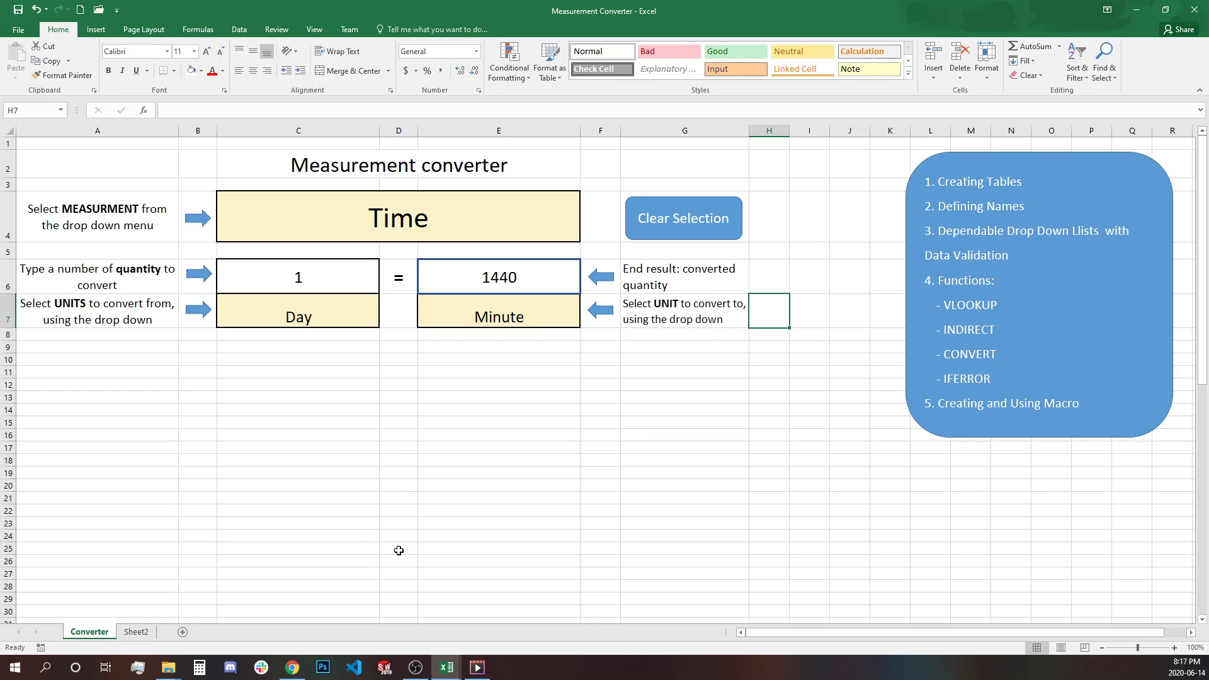
Step: Start recording a macro named Clear_Selection stored in this workbook
{"action": "left_click", "coordinate": [318, 30]}
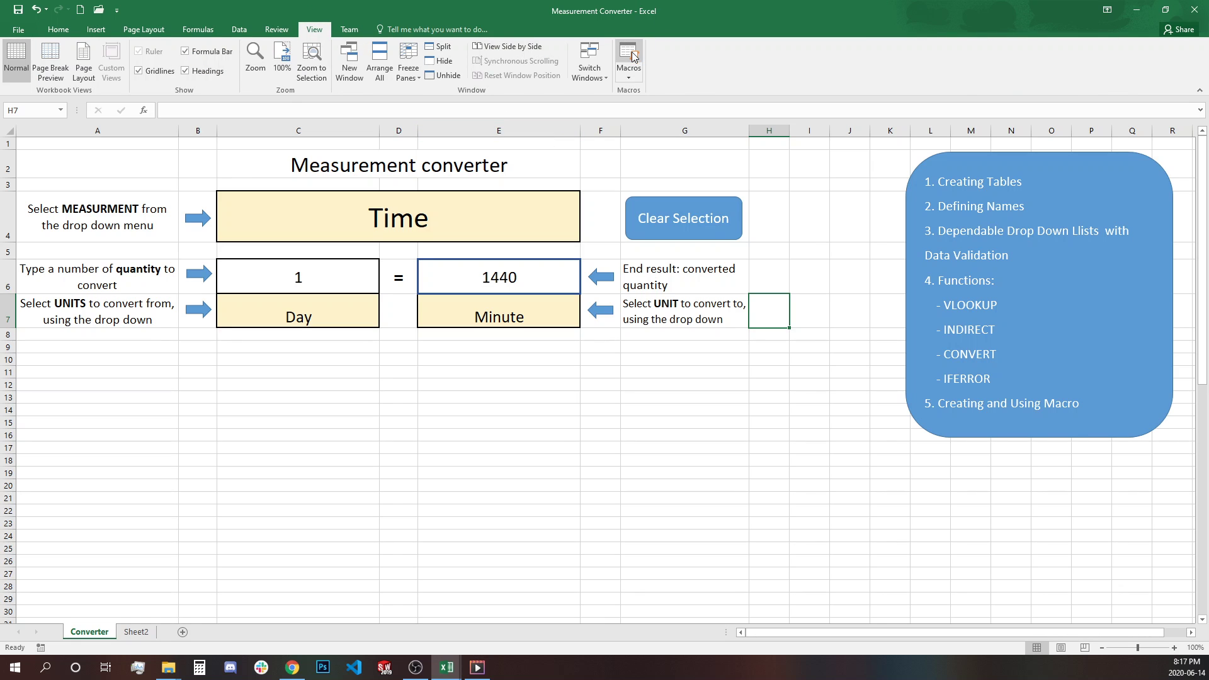
{"action": "left_click", "coordinate": [632, 73]}
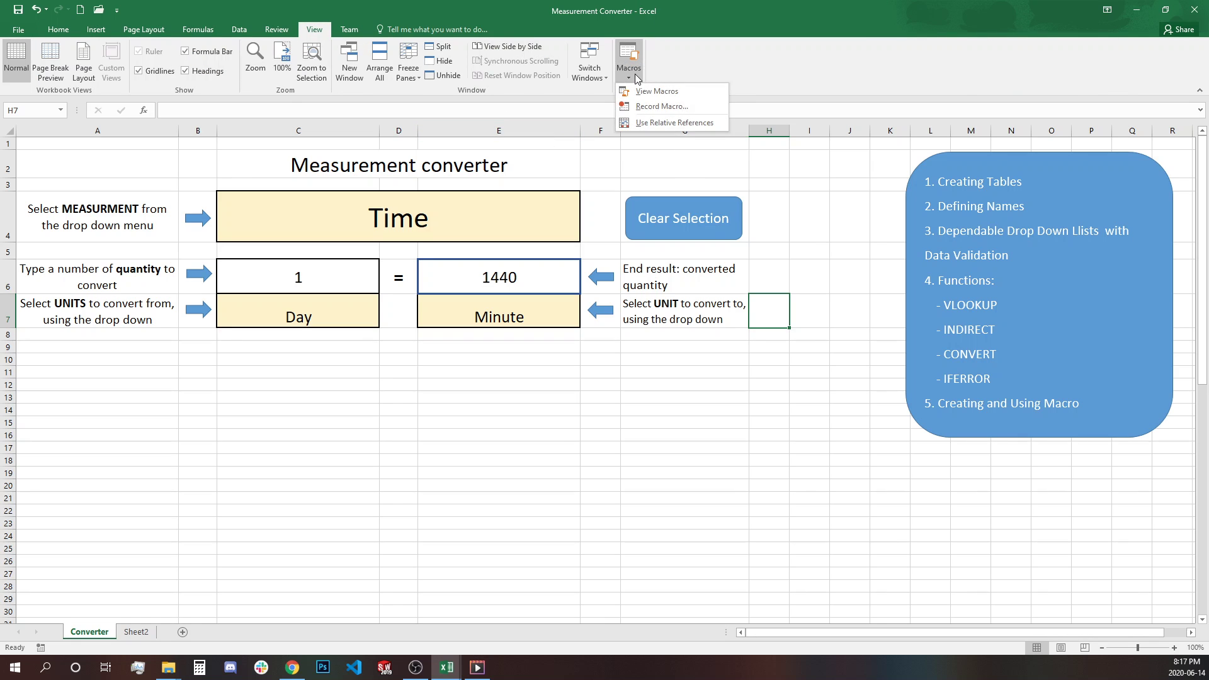
{"action": "left_click", "coordinate": [690, 107]}
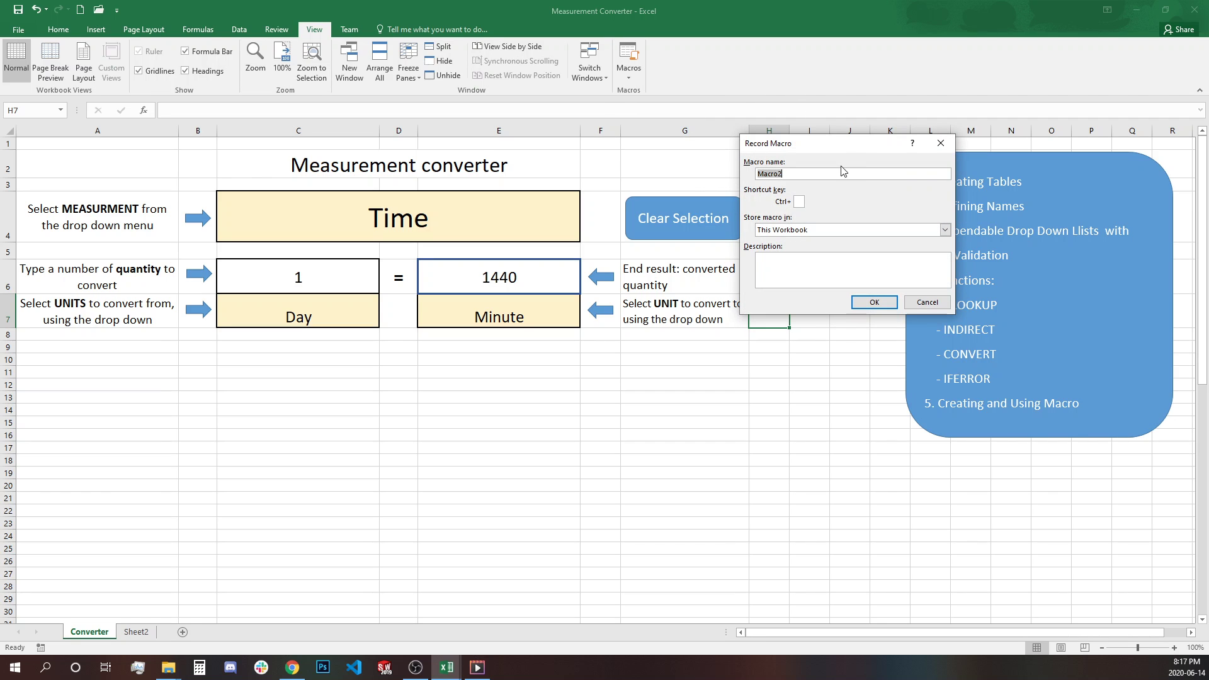
{"action": "type", "text": "Clear_Selection"}
{"action": "left_click", "coordinate": [860, 232]}
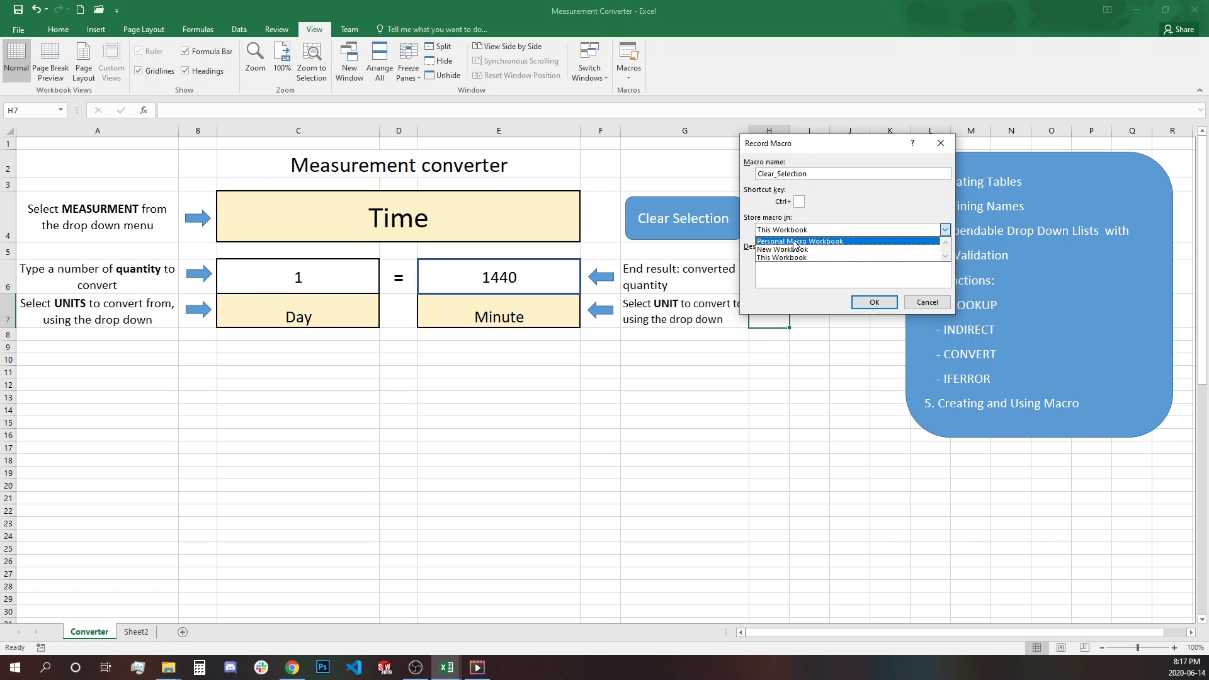
{"action": "left_click", "coordinate": [815, 258]}
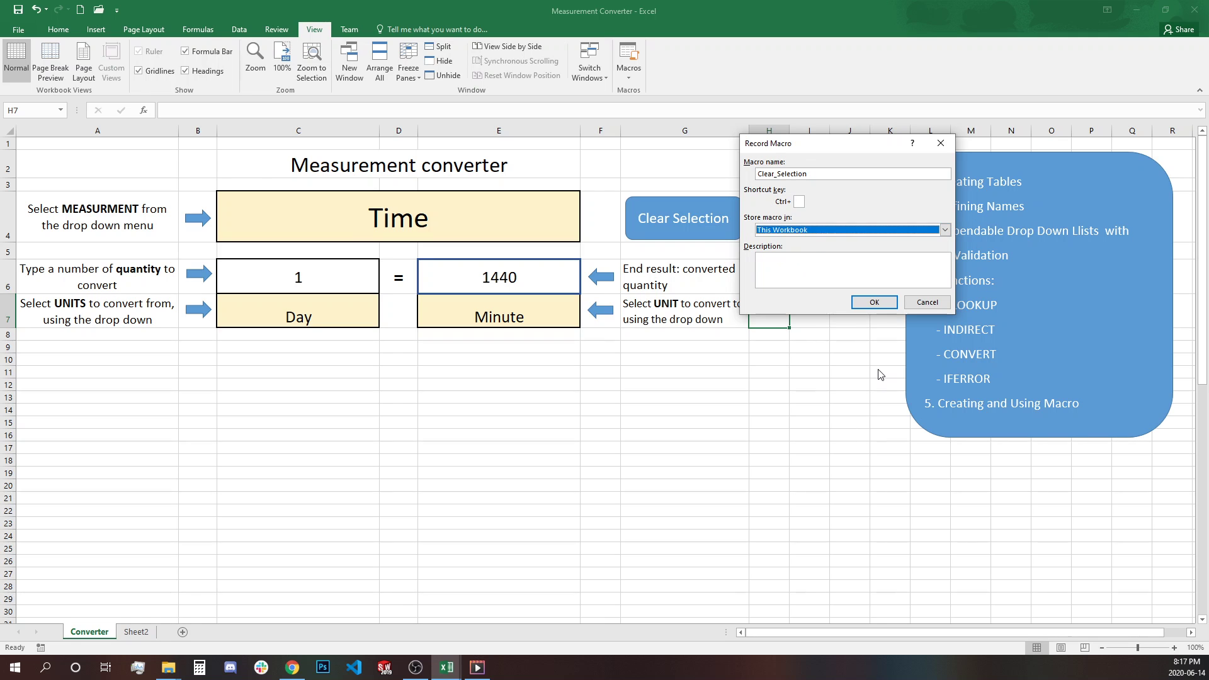
{"action": "left_click", "coordinate": [876, 303]}
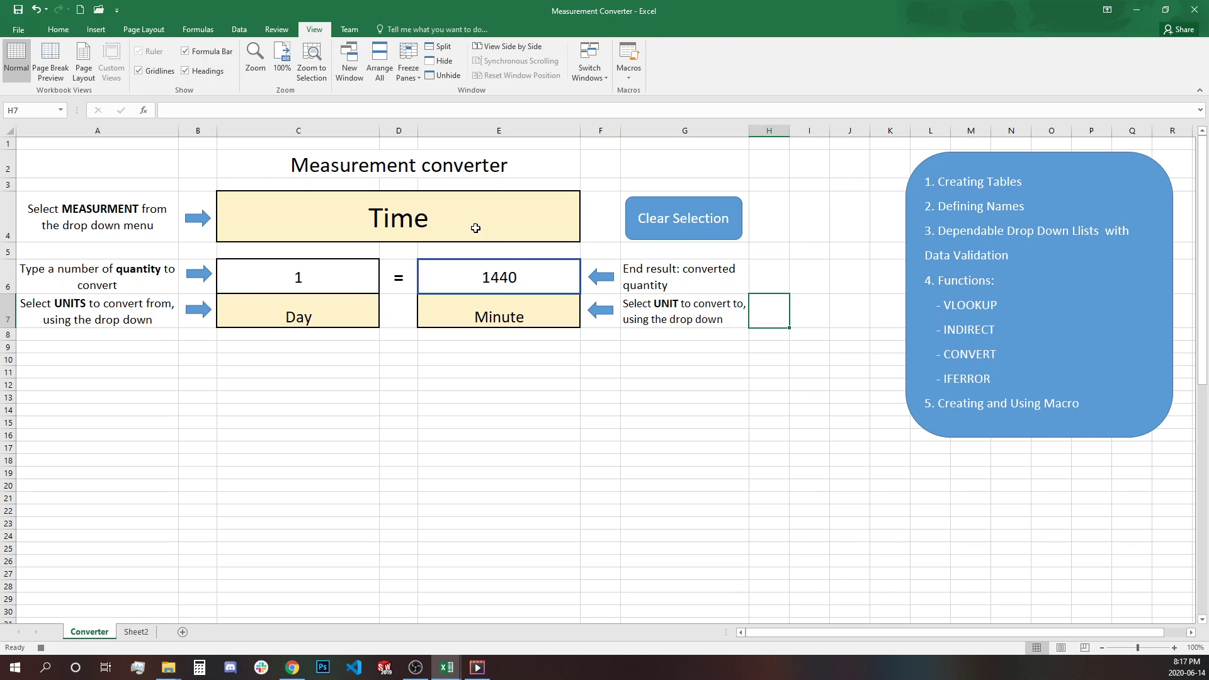
Step: Clear cells C4, C7 and E7, then stop the macro recording
{"action": "left_click", "coordinate": [459, 206]}
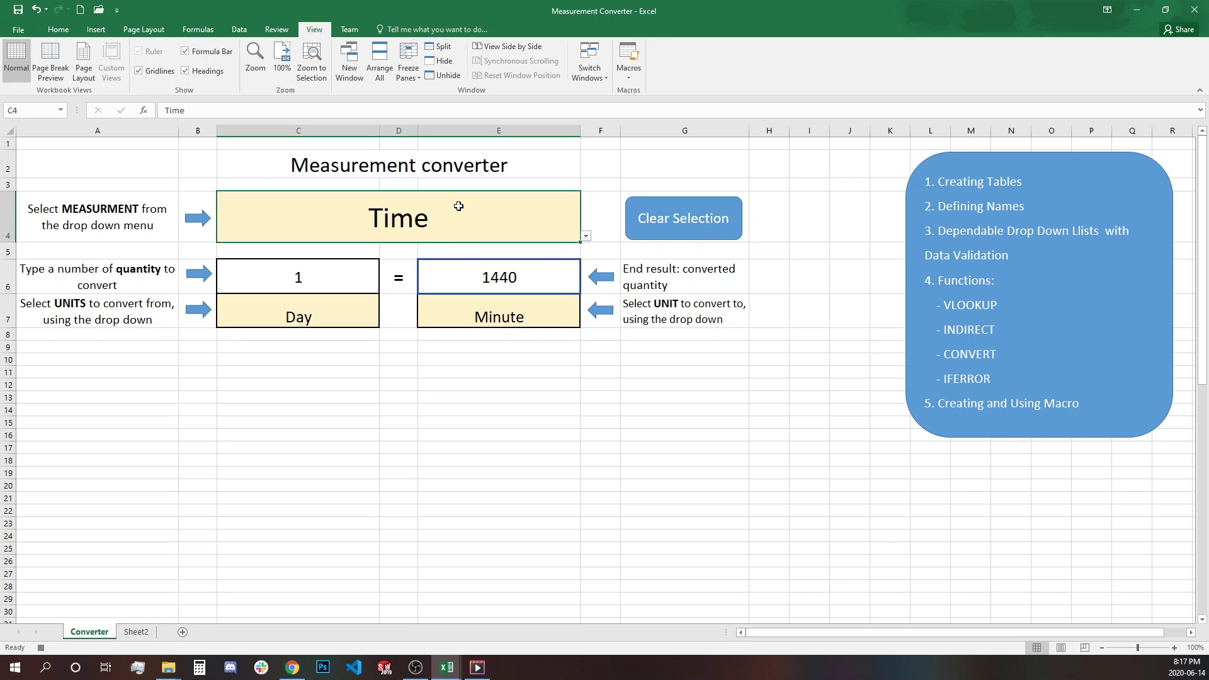
{"action": "key", "text": "Delete"}
{"action": "left_click", "coordinate": [352, 309]}
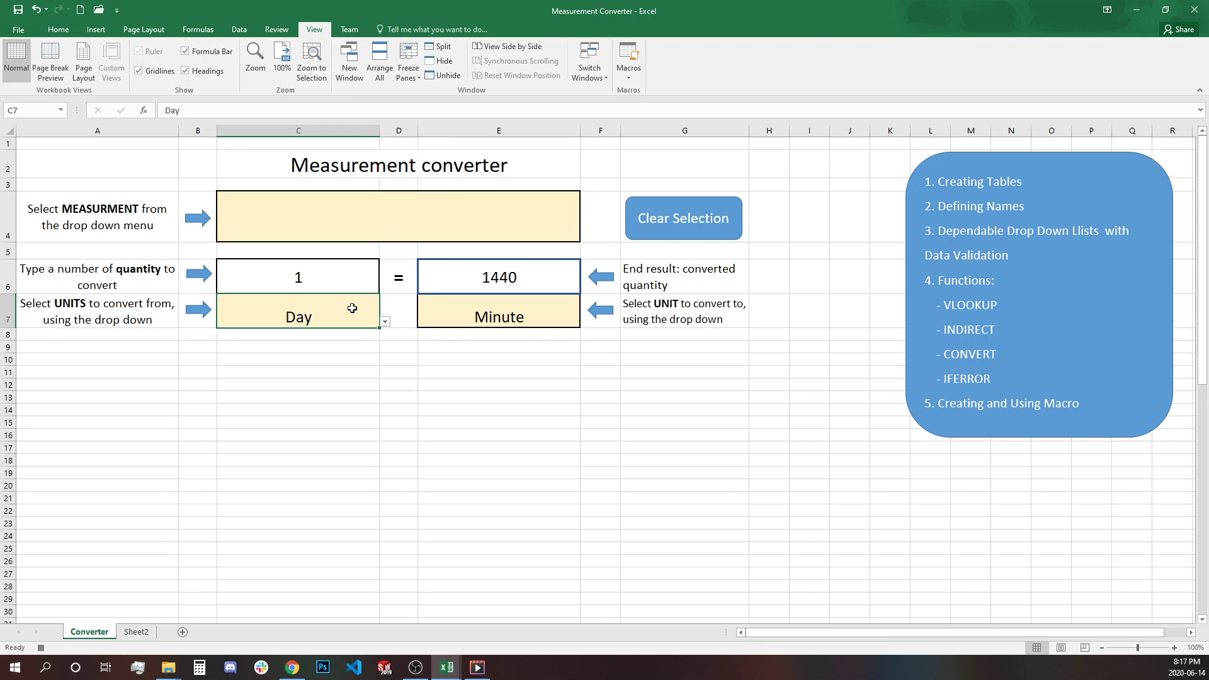
{"action": "key", "text": "Delete"}
{"action": "left_click", "coordinate": [479, 317]}
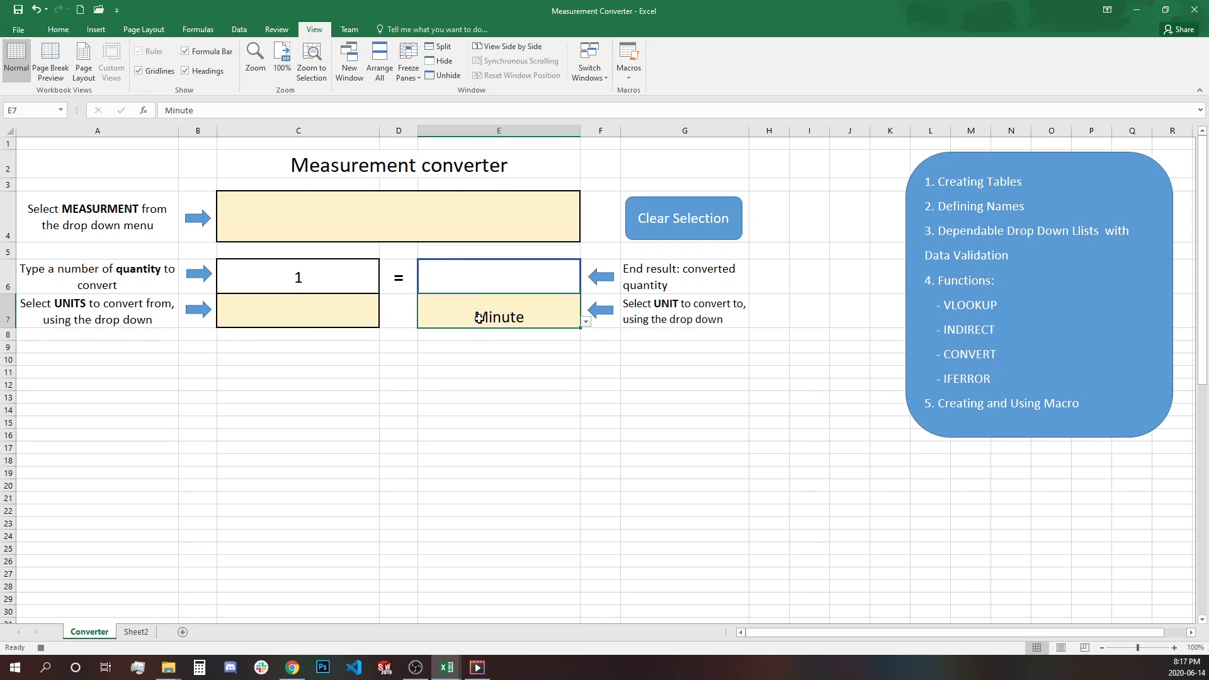
{"action": "key", "text": "Delete"}
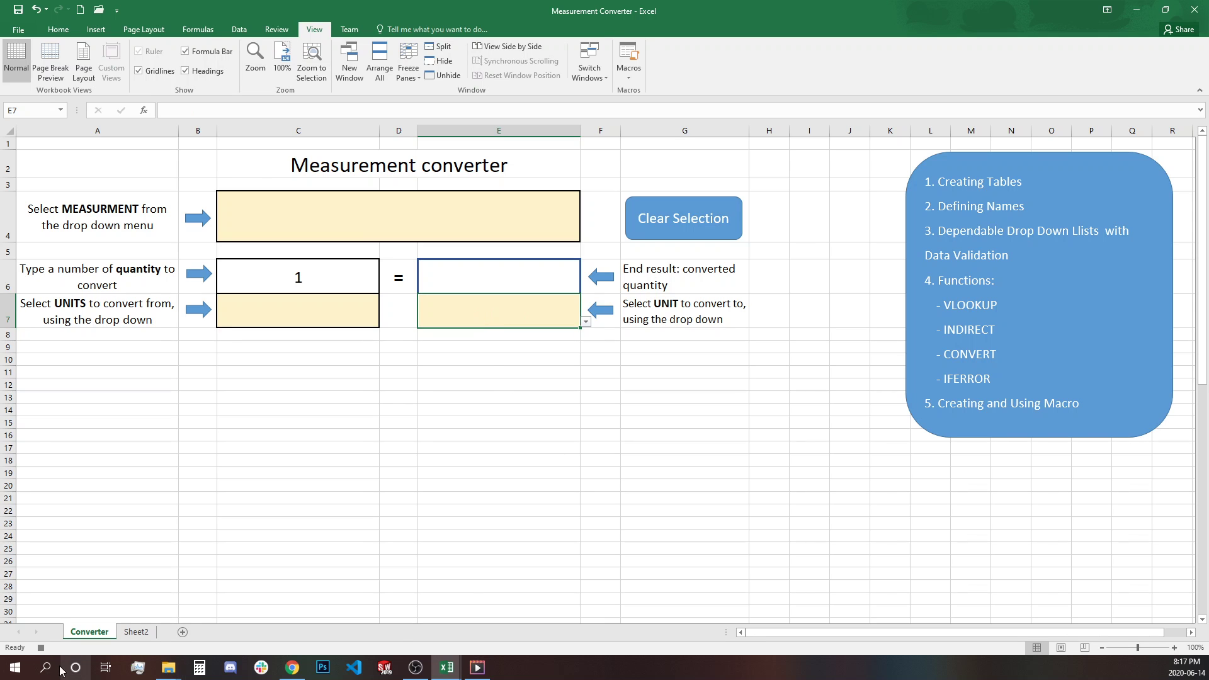
{"action": "left_click", "coordinate": [41, 648]}
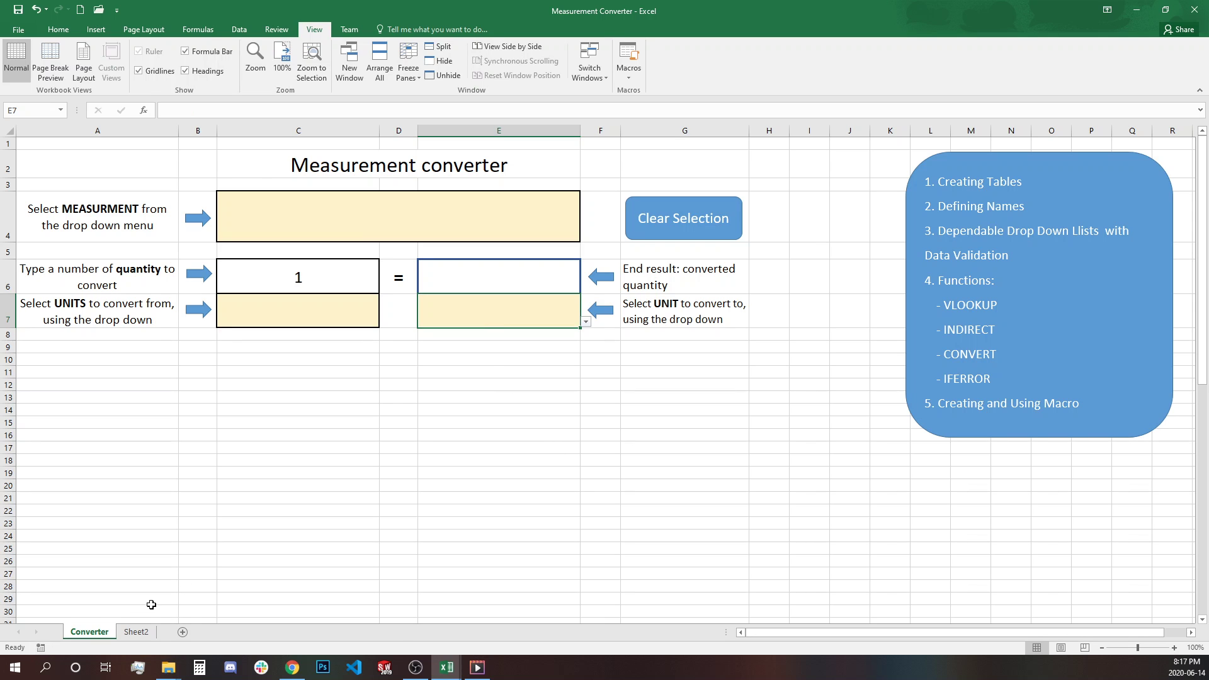
{"action": "left_click", "coordinate": [788, 413]}
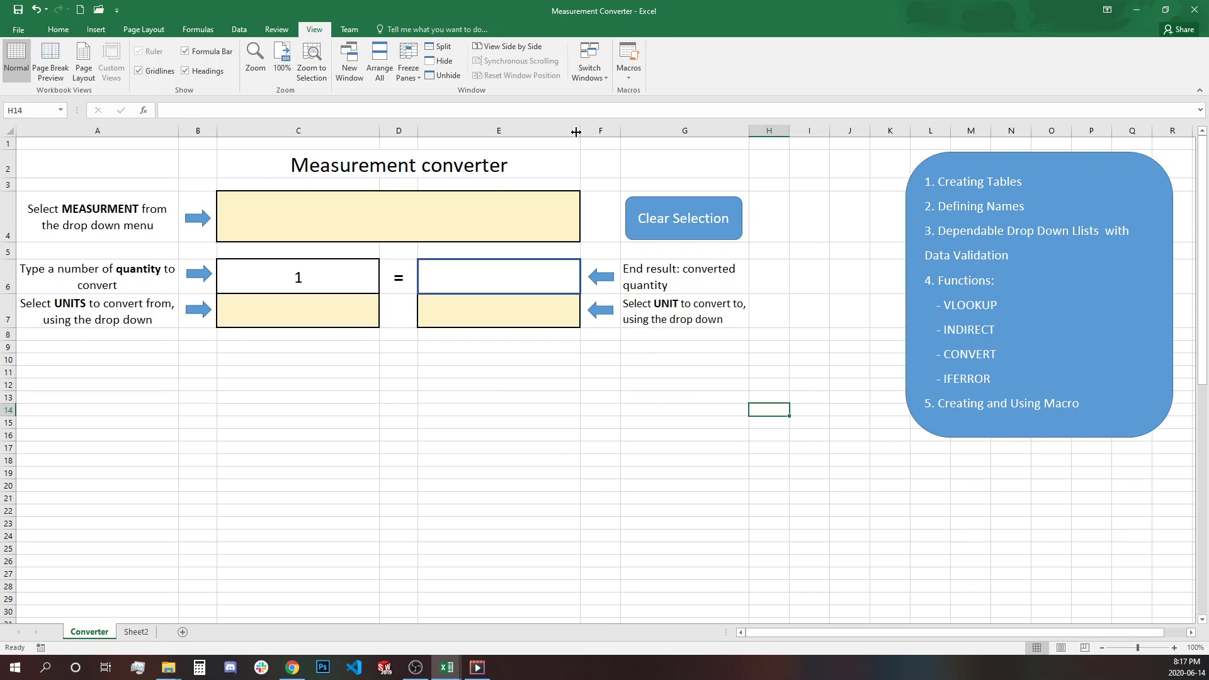
Step: Assign the Clear_Selection macro to the Clear Selection shape
{"action": "left_click", "coordinate": [638, 70]}
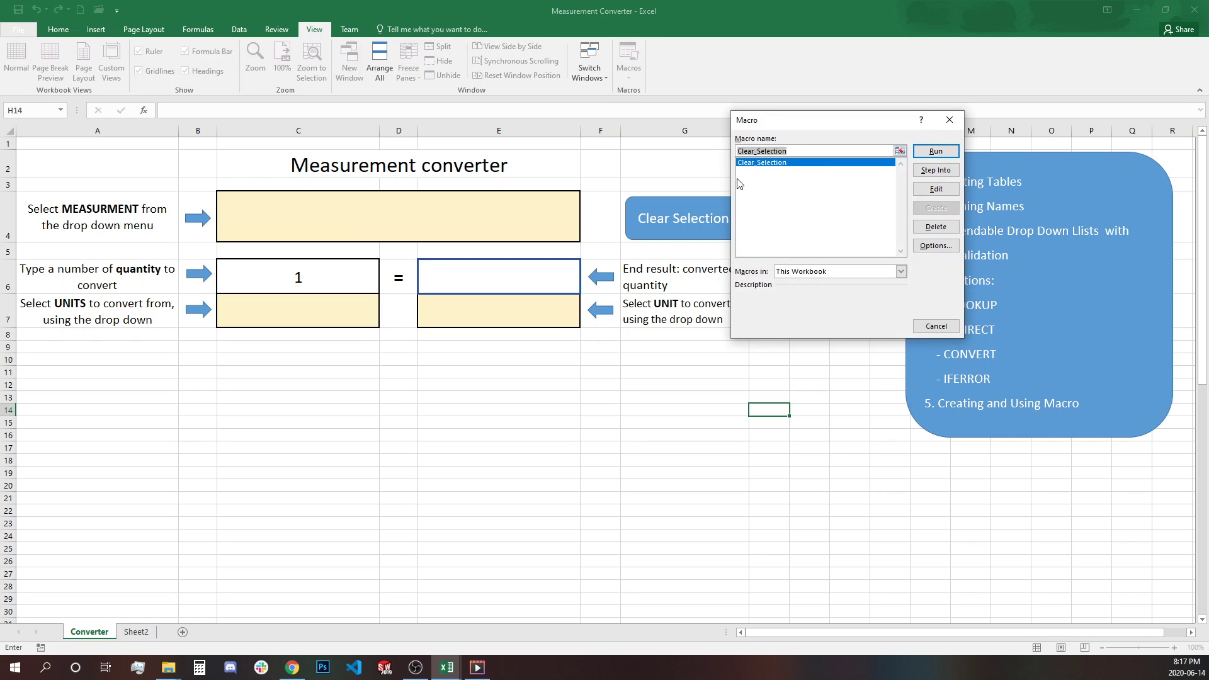
{"action": "left_click", "coordinate": [961, 119]}
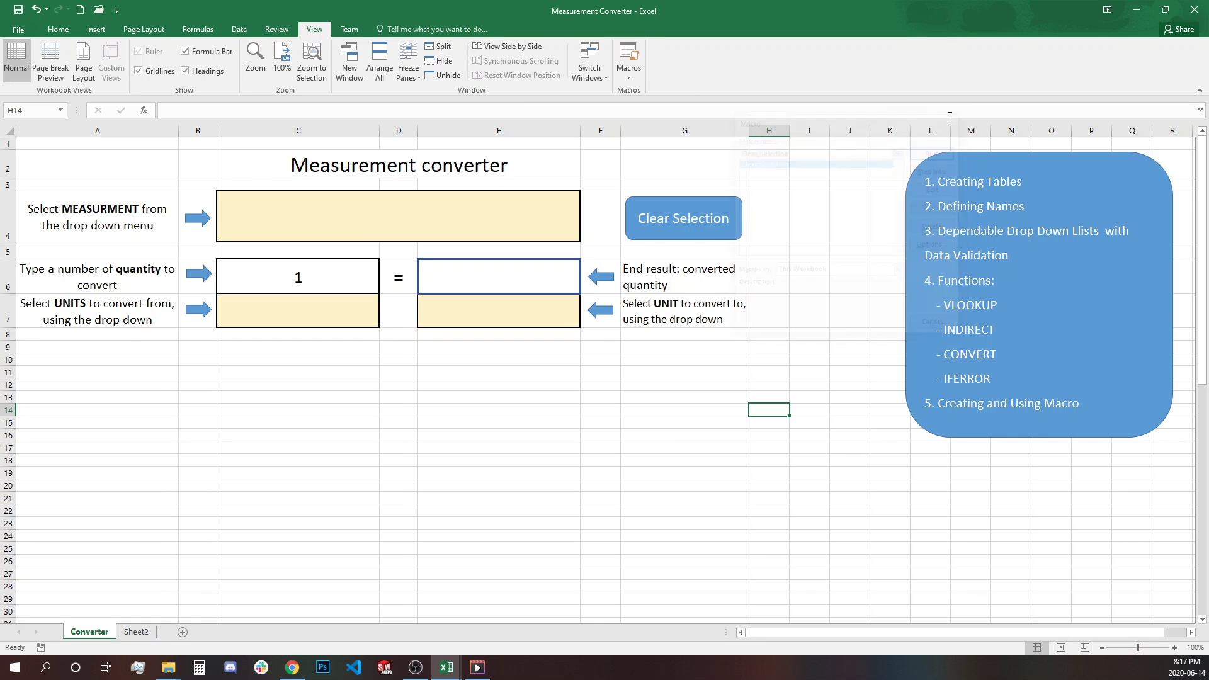
{"action": "left_click", "coordinate": [665, 228], "text": "ctrl"}
{"action": "right_click", "coordinate": [666, 226]}
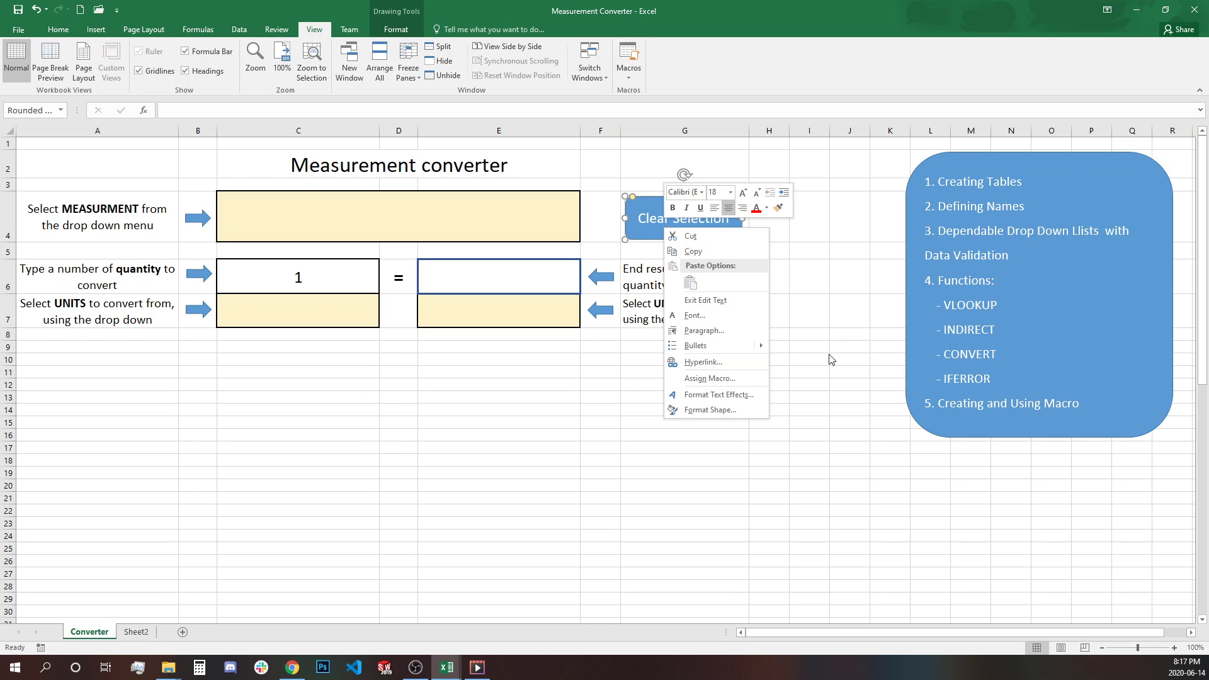
{"action": "left_click", "coordinate": [716, 378]}
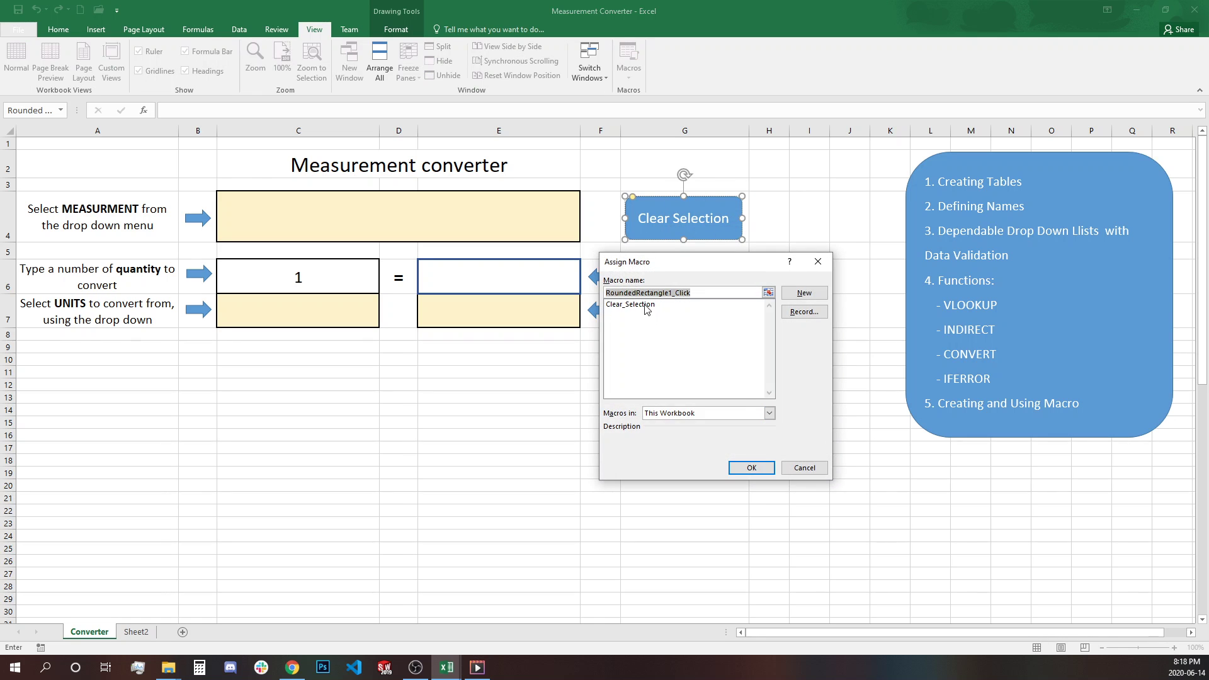
{"action": "left_click", "coordinate": [646, 305]}
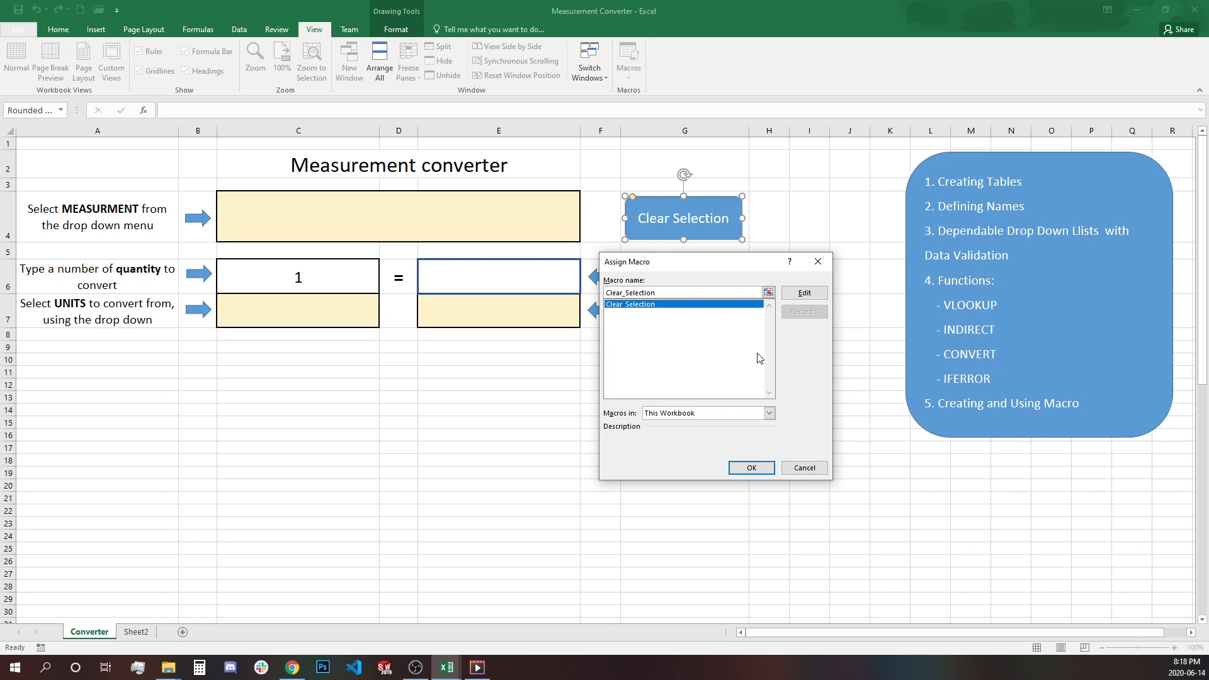
{"action": "left_click", "coordinate": [751, 468]}
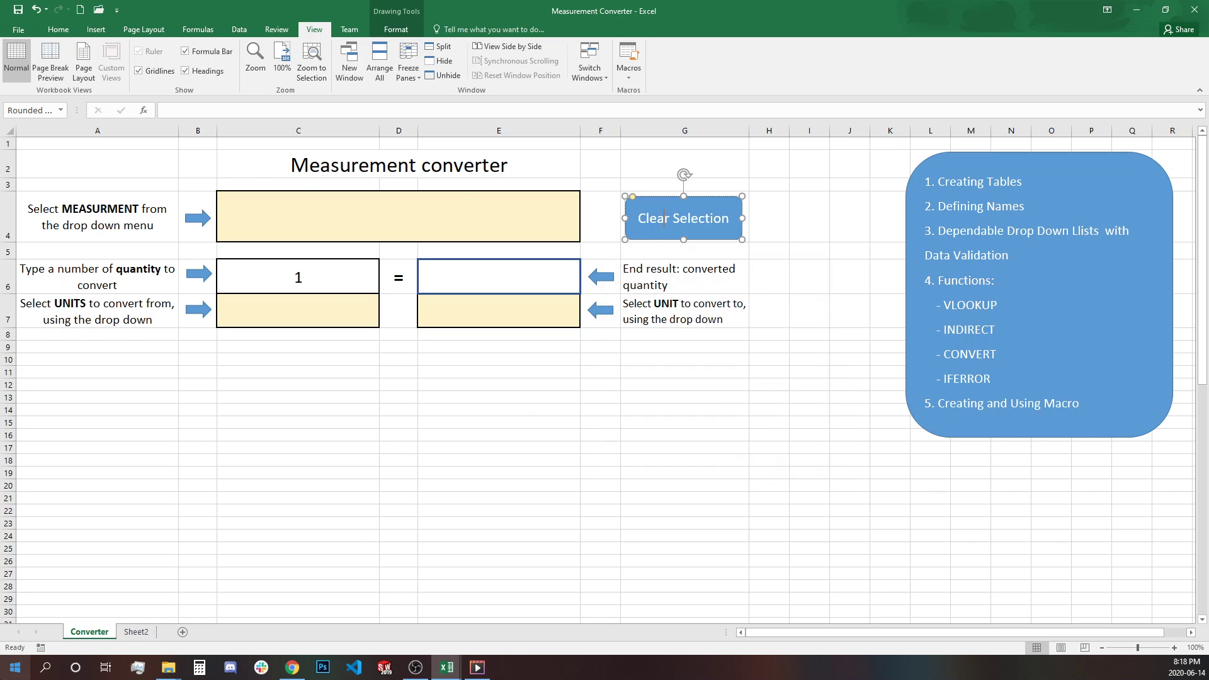
{"action": "left_click_drag", "start_coordinate": [448, 362], "coordinate": [449, 373]}
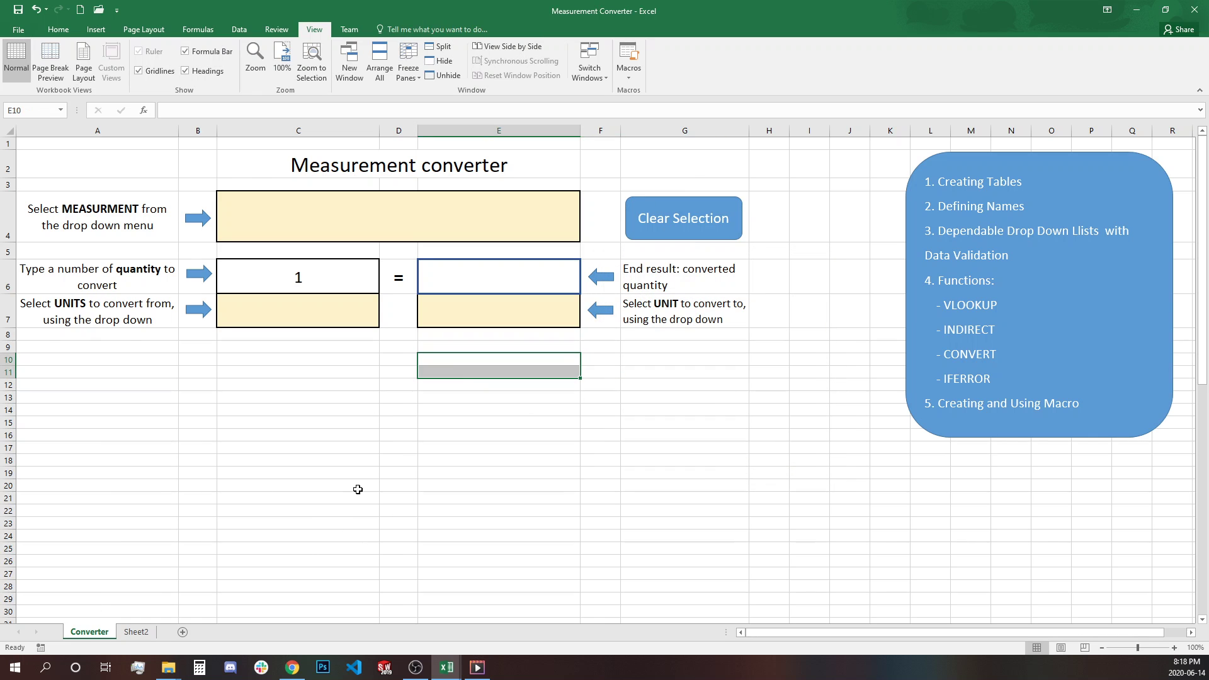
{"action": "left_click", "coordinate": [548, 218]}
{"action": "left_click", "coordinate": [586, 238]}
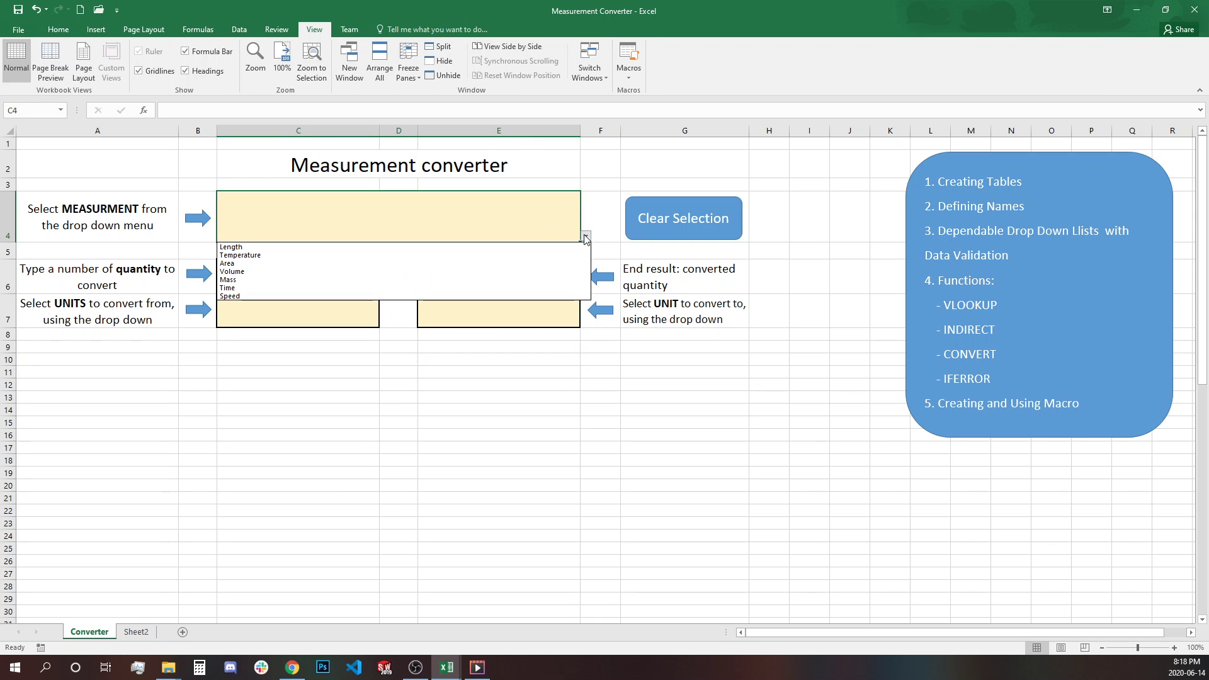
{"action": "left_click", "coordinate": [306, 281]}
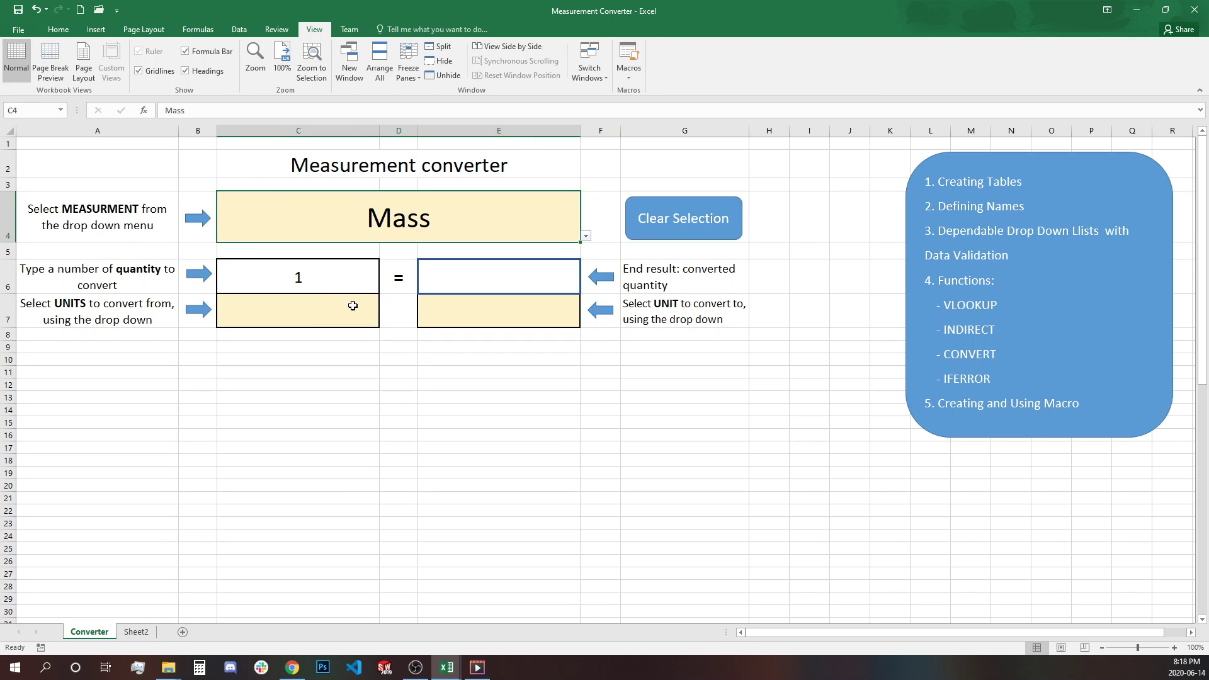
{"action": "left_click", "coordinate": [343, 309]}
{"action": "left_click", "coordinate": [385, 321]}
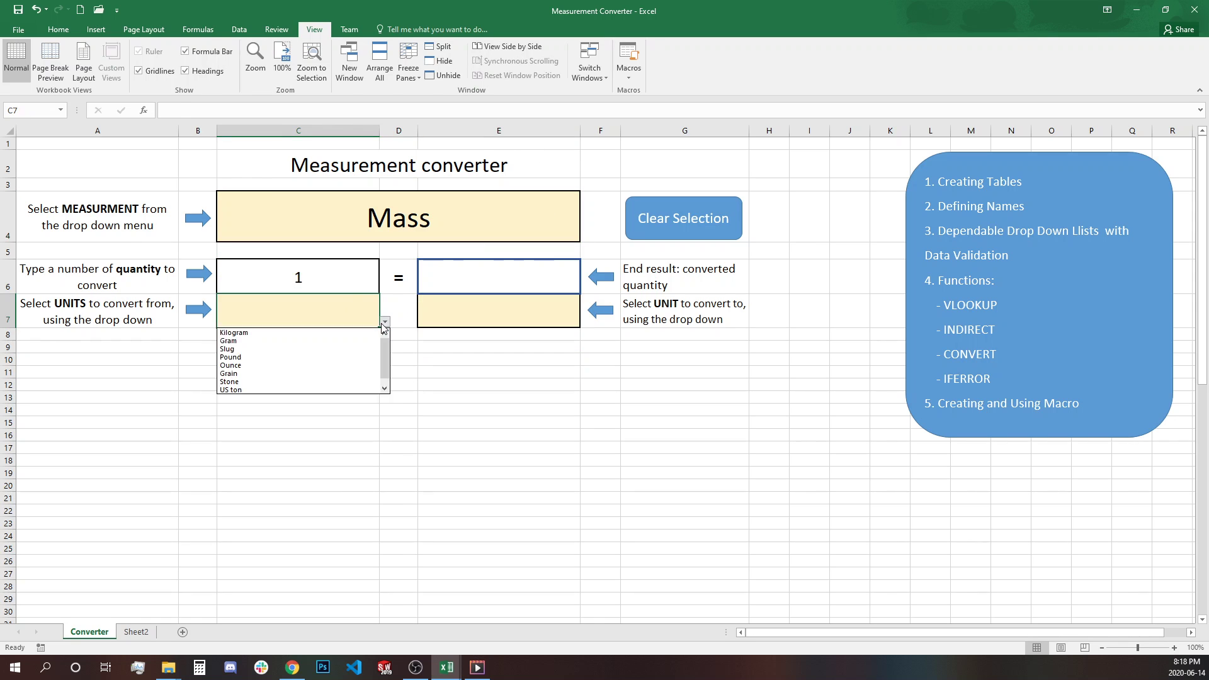
{"action": "left_click", "coordinate": [305, 334]}
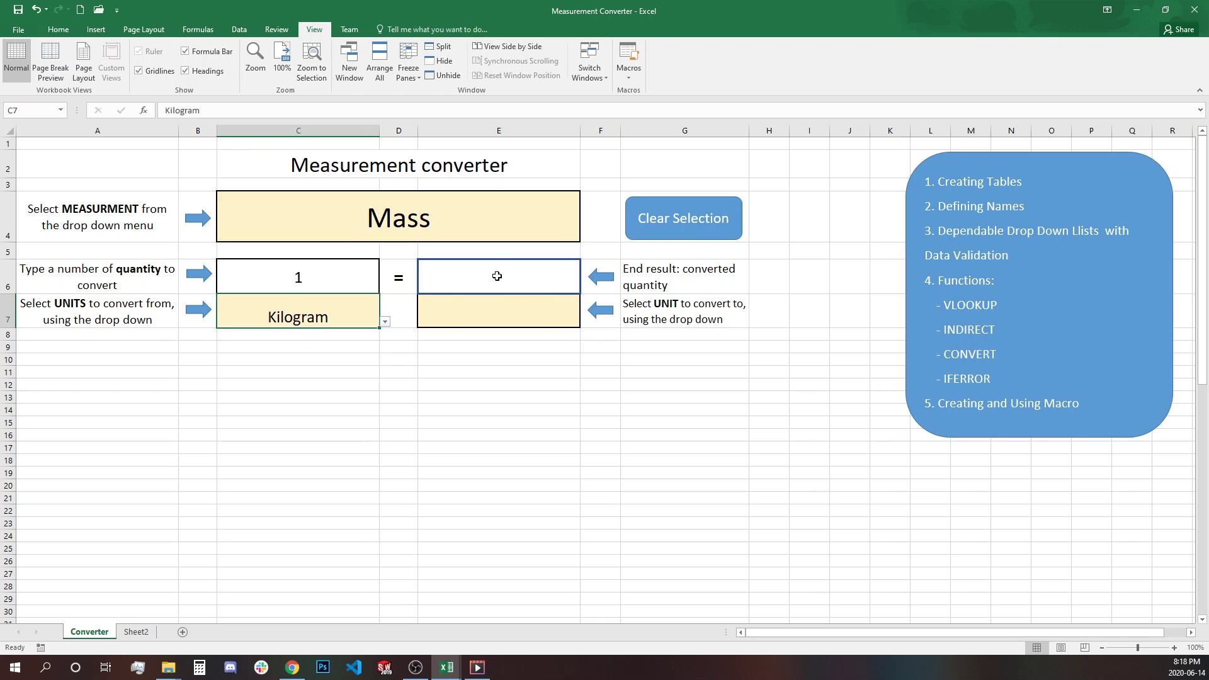
{"action": "left_click", "coordinate": [520, 301]}
{"action": "left_click", "coordinate": [586, 322]}
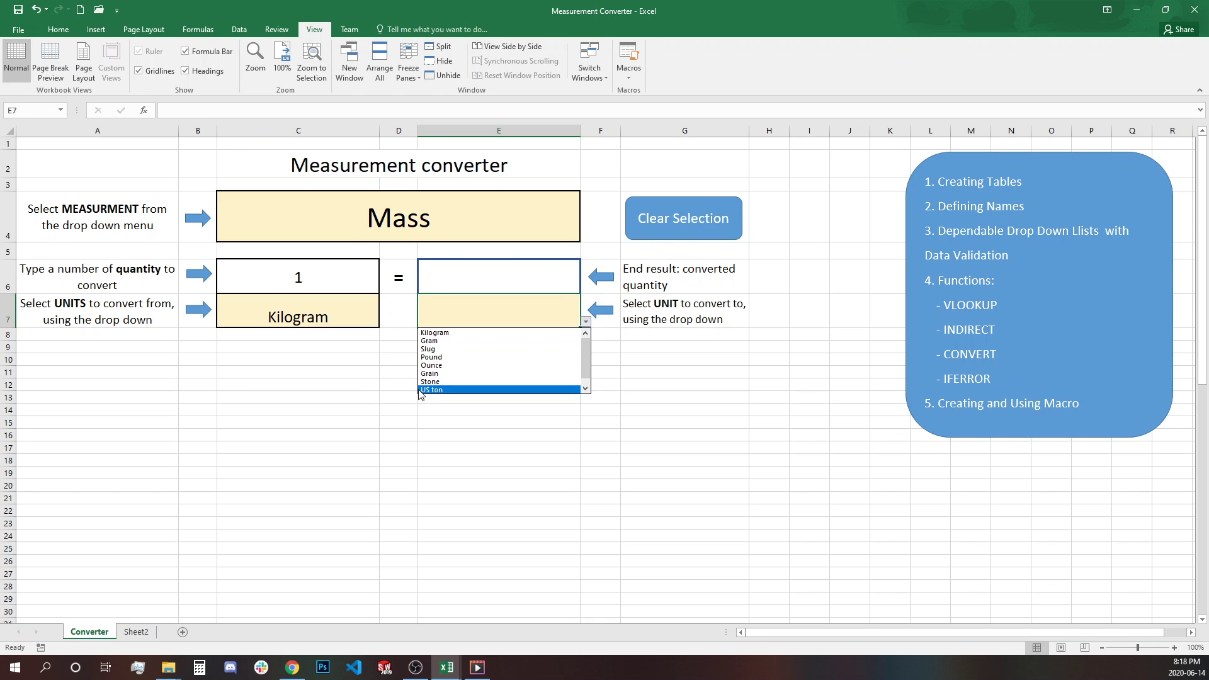
{"action": "left_click", "coordinate": [454, 345]}
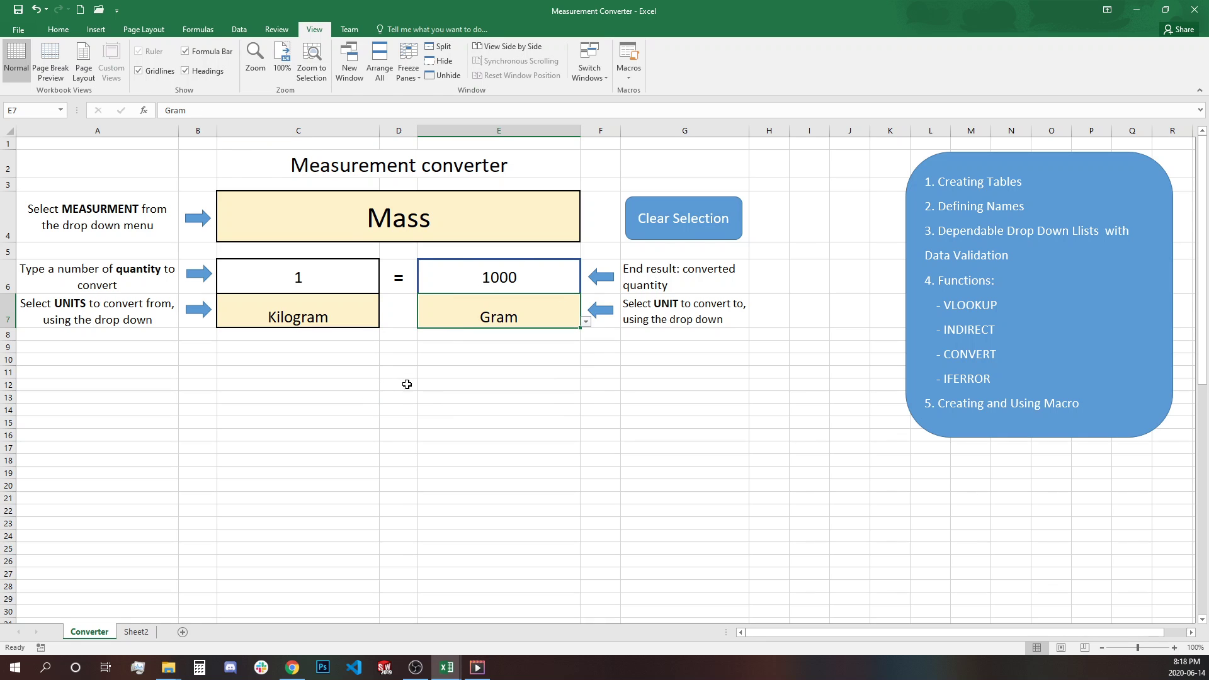
{"action": "left_click", "coordinate": [670, 227]}
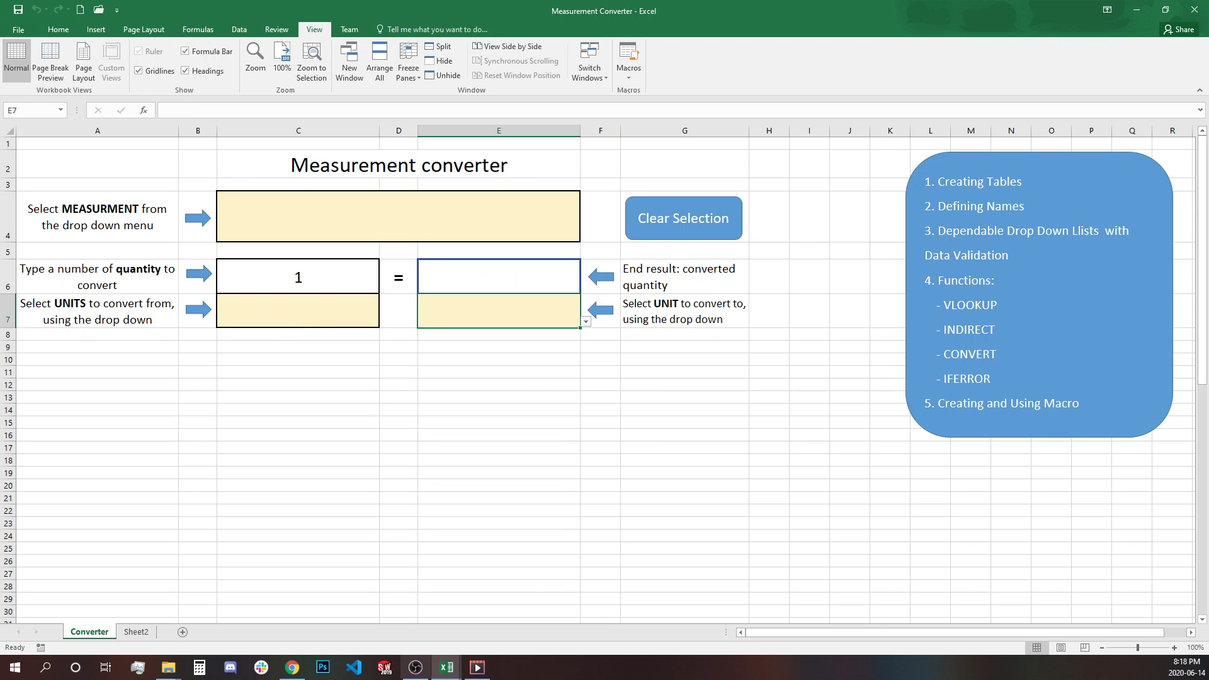
{"action": "left_click", "coordinate": [463, 242]}
{"action": "left_click", "coordinate": [586, 236]}
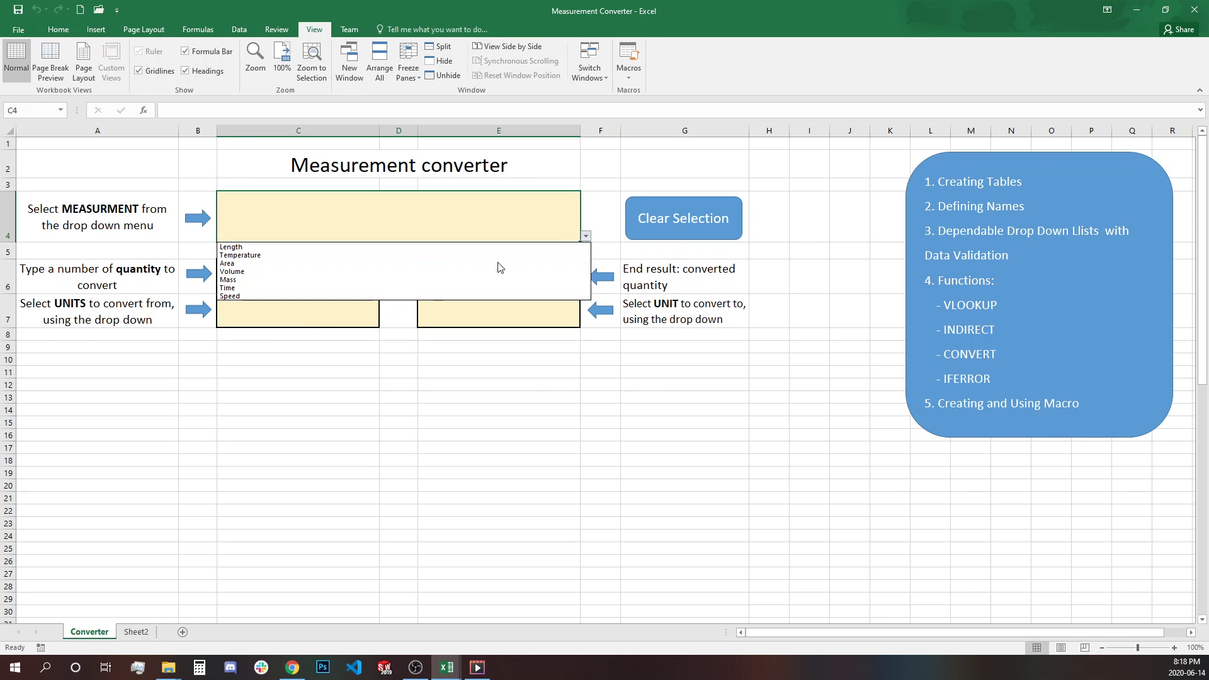
{"action": "left_click", "coordinate": [345, 288]}
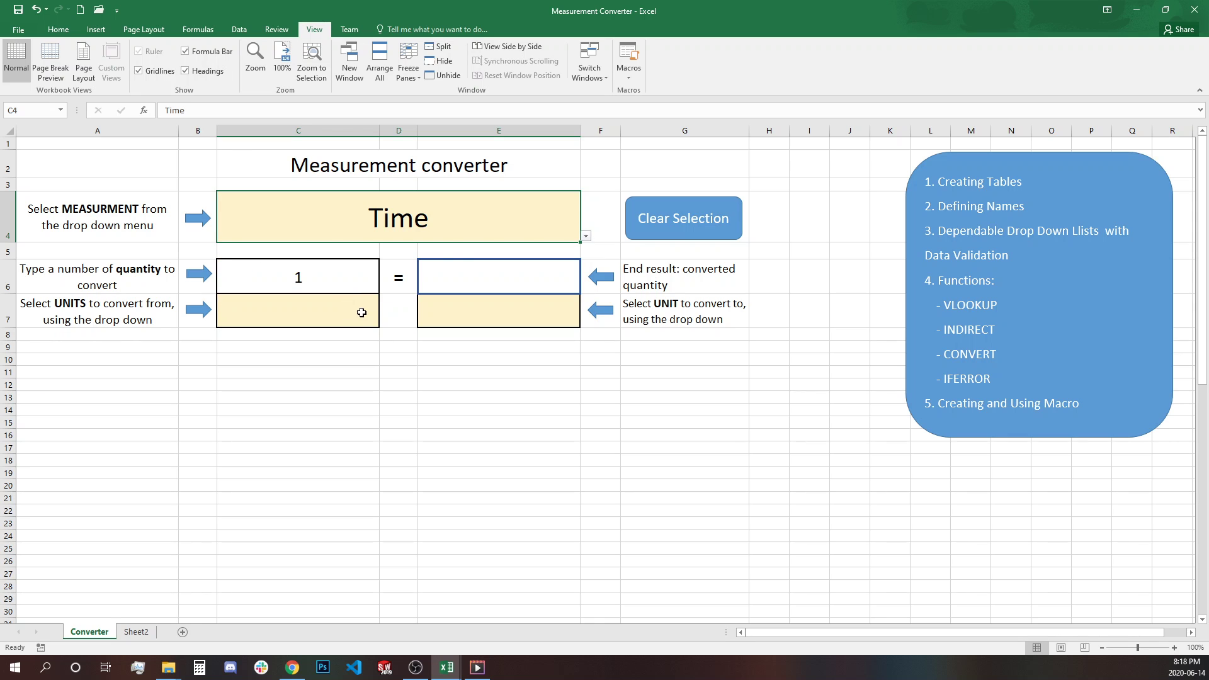
{"action": "left_click", "coordinate": [362, 312]}
{"action": "left_click", "coordinate": [386, 322]}
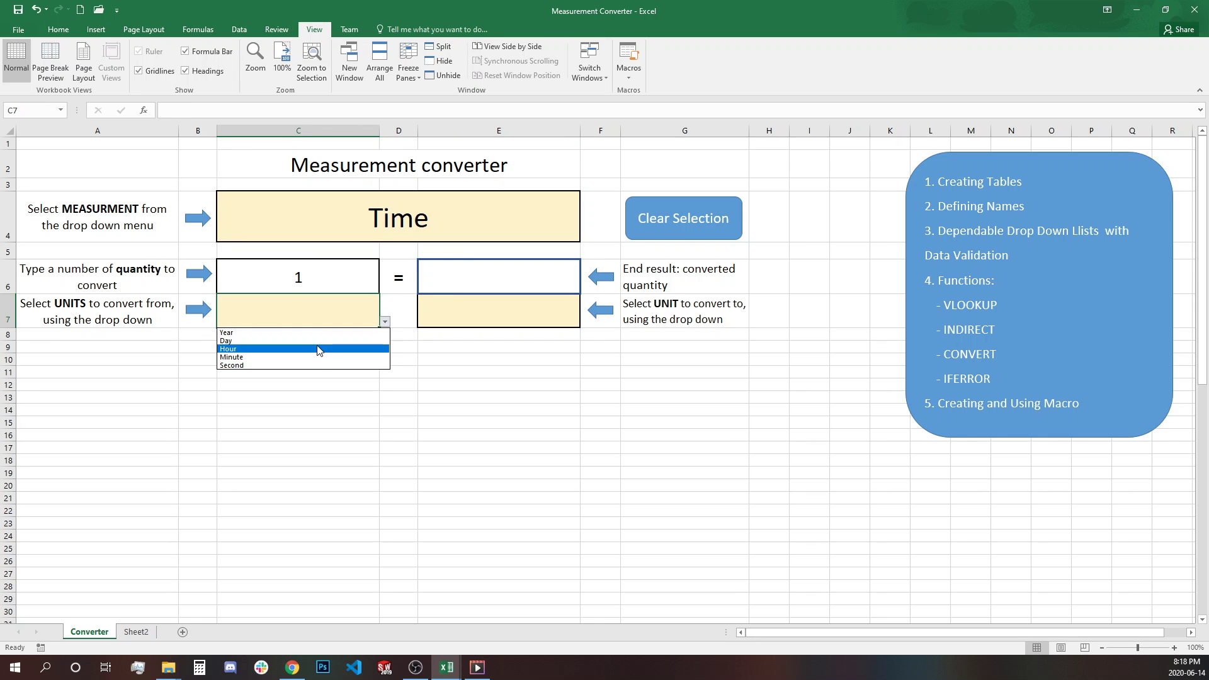
{"action": "left_click", "coordinate": [316, 346]}
{"action": "left_click", "coordinate": [386, 323]}
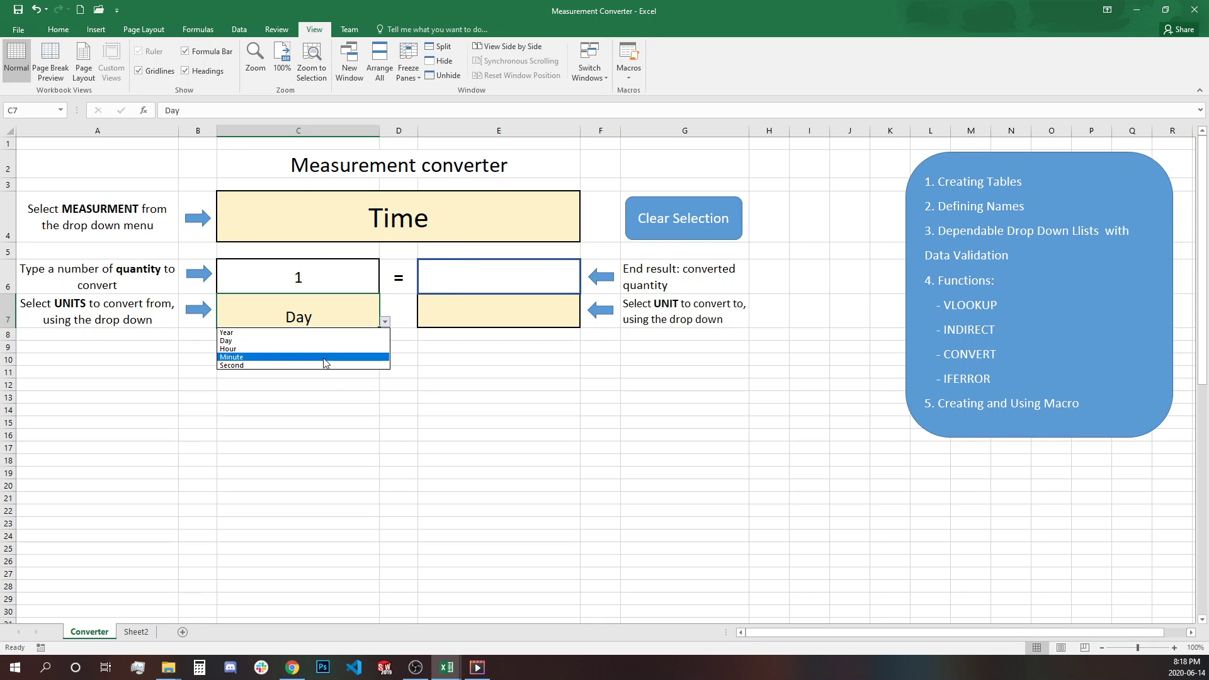
{"action": "left_click", "coordinate": [323, 350]}
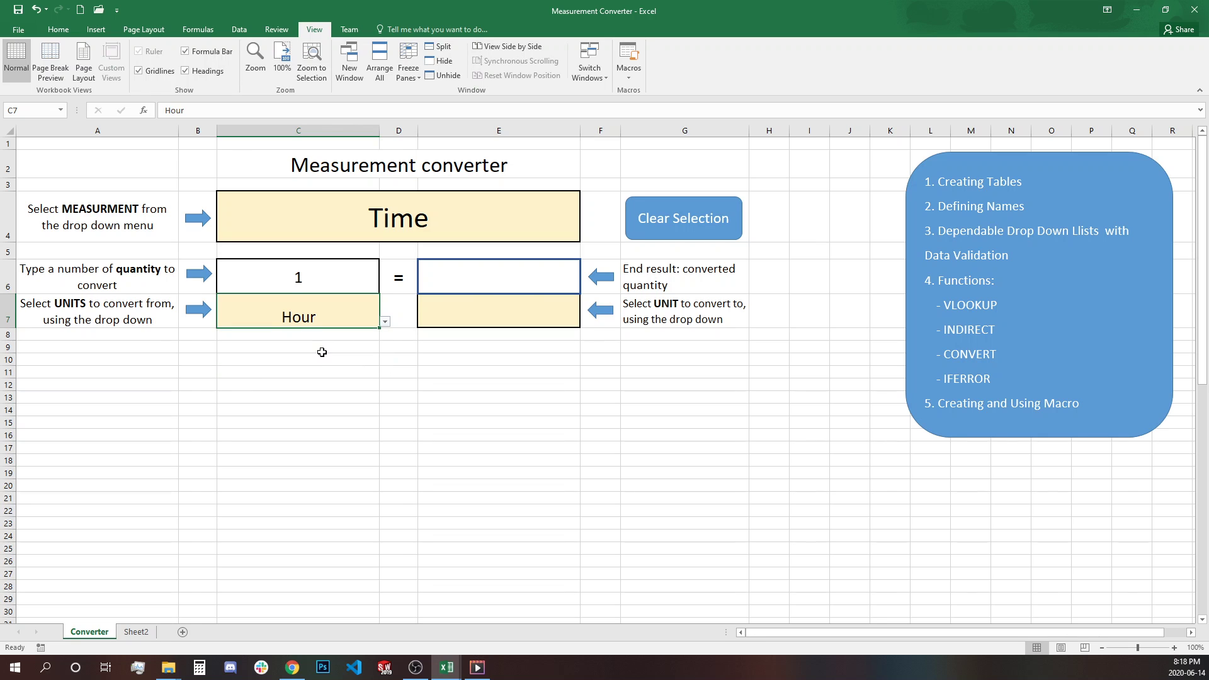
{"action": "left_click", "coordinate": [536, 302]}
{"action": "left_click", "coordinate": [586, 322]}
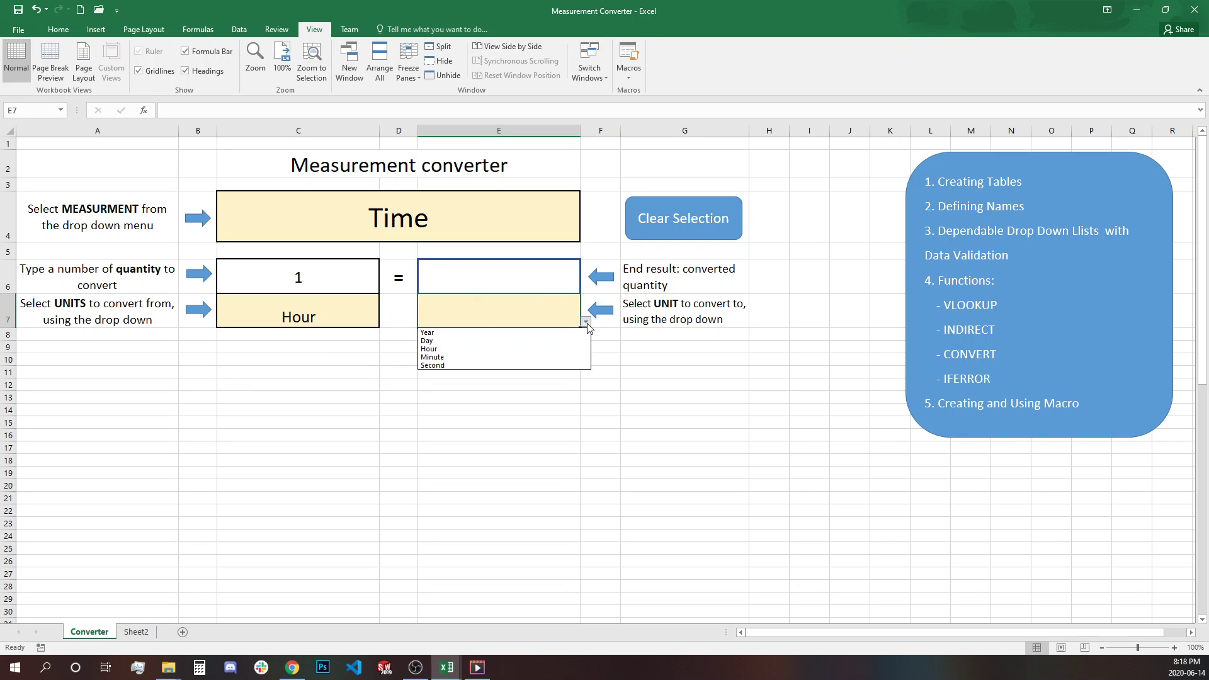
{"action": "left_click", "coordinate": [505, 357]}
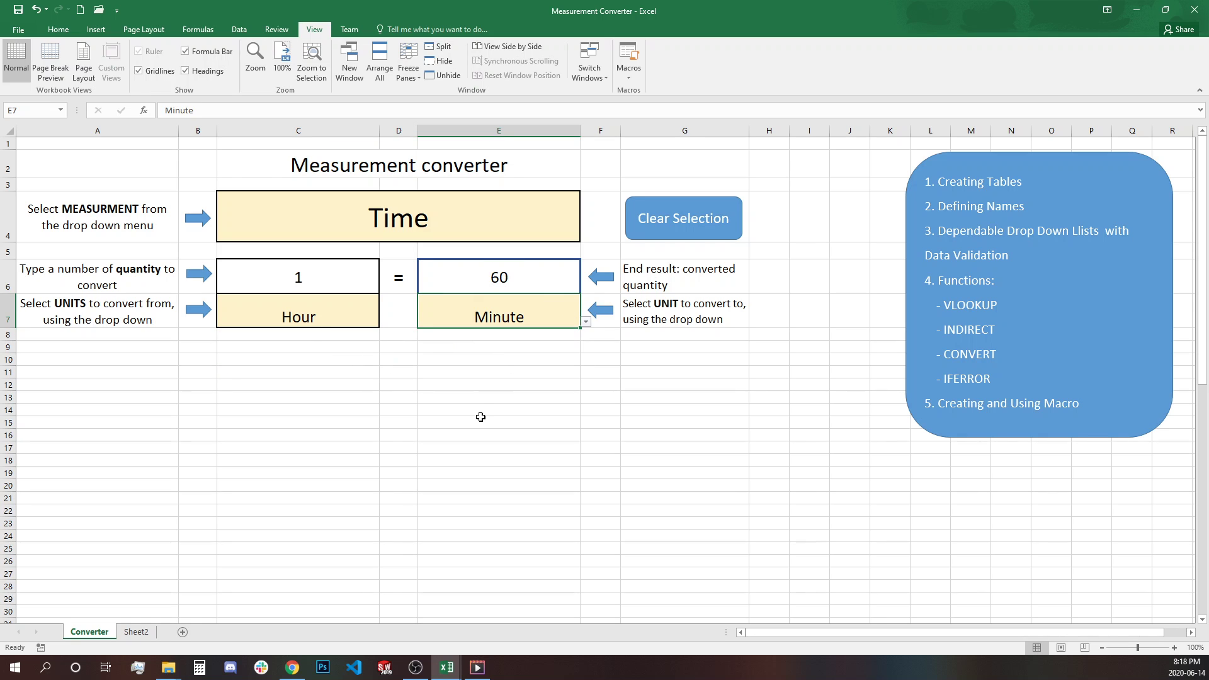
{"action": "left_click", "coordinate": [675, 236]}
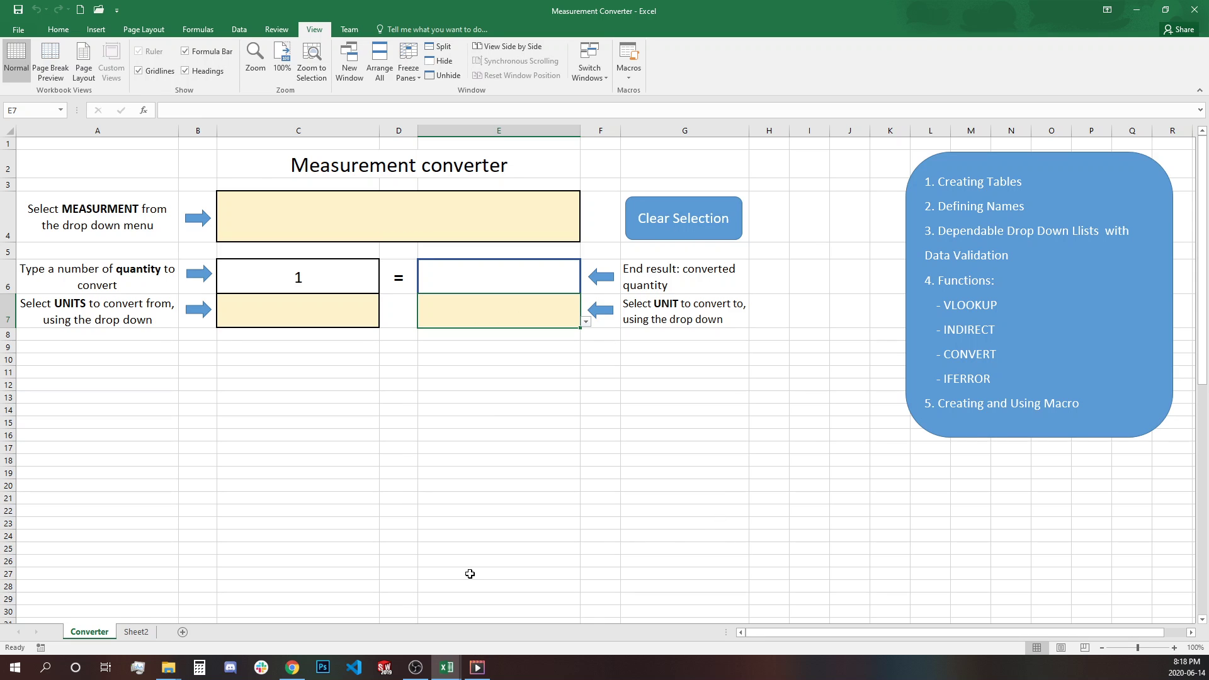